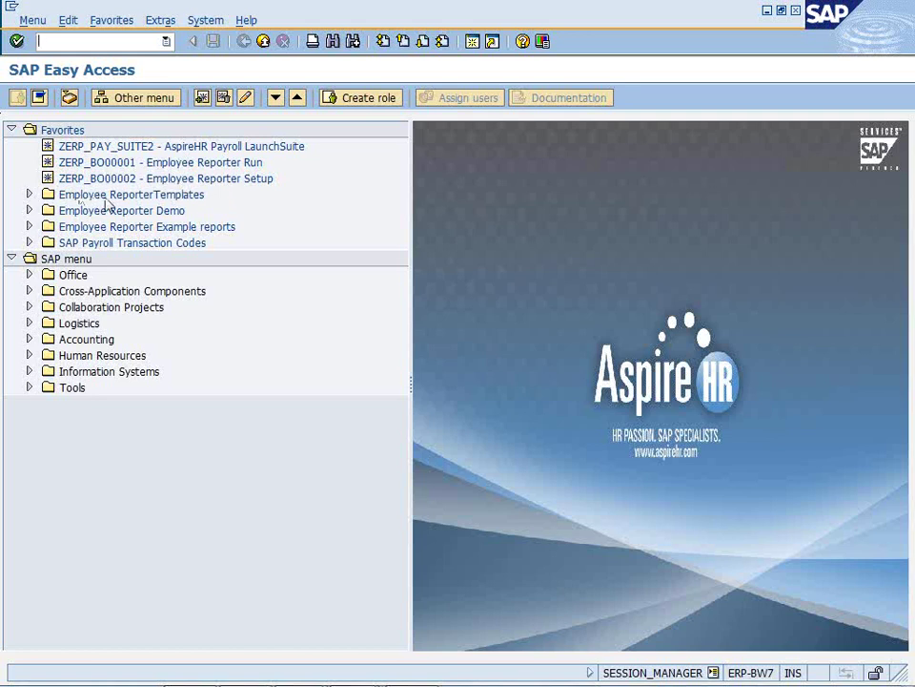
Browse the Benefits health plan reports (IT0167) within the Employee ReporterTemplates favorites, widening the tree area, and collapse the folders again
click(30, 195)
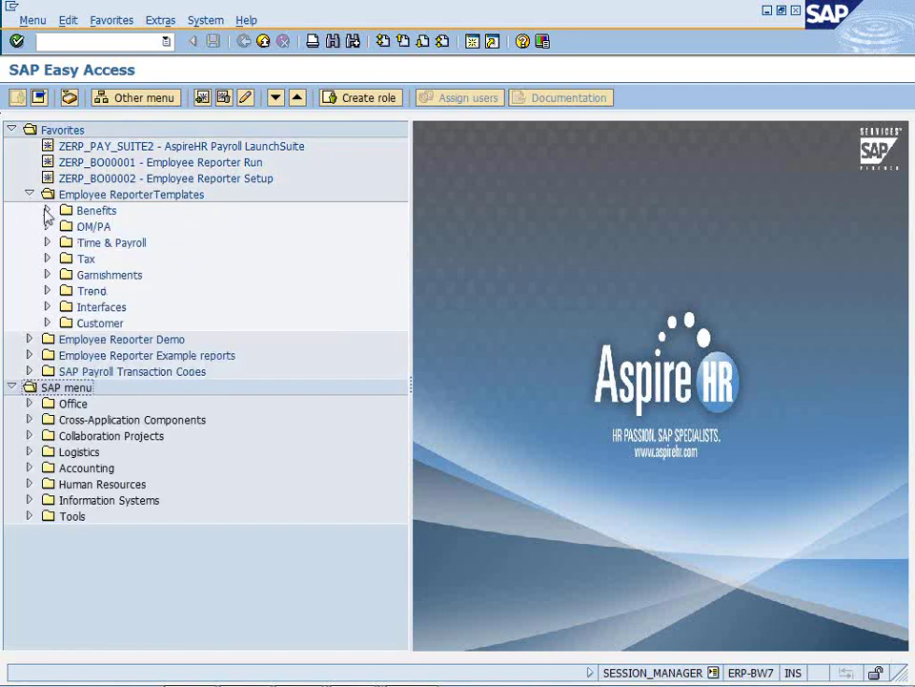
click(47, 211)
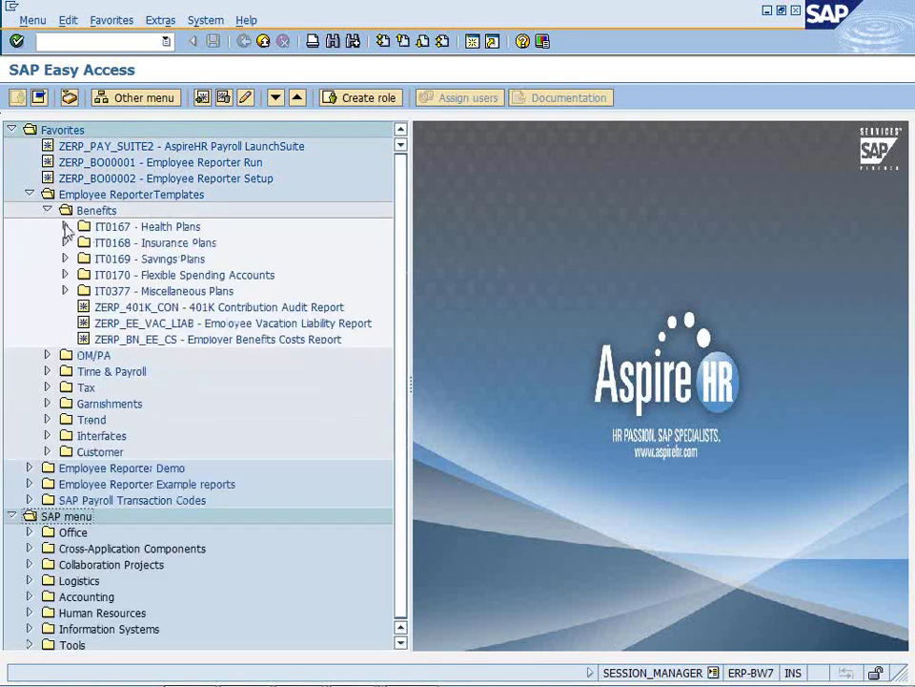
click(64, 227)
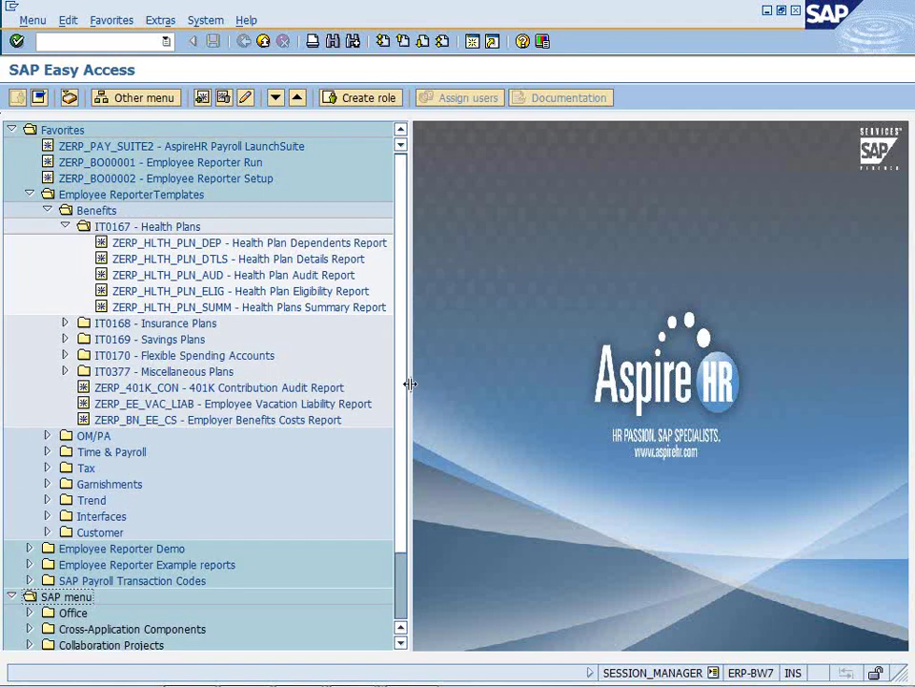
drag(409, 384, 505, 401)
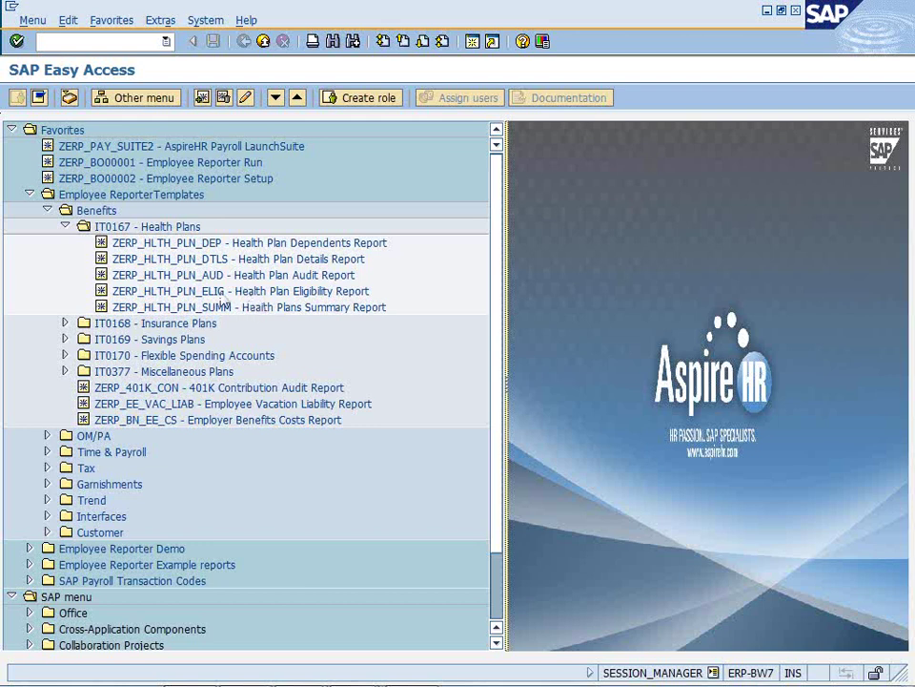
click(47, 210)
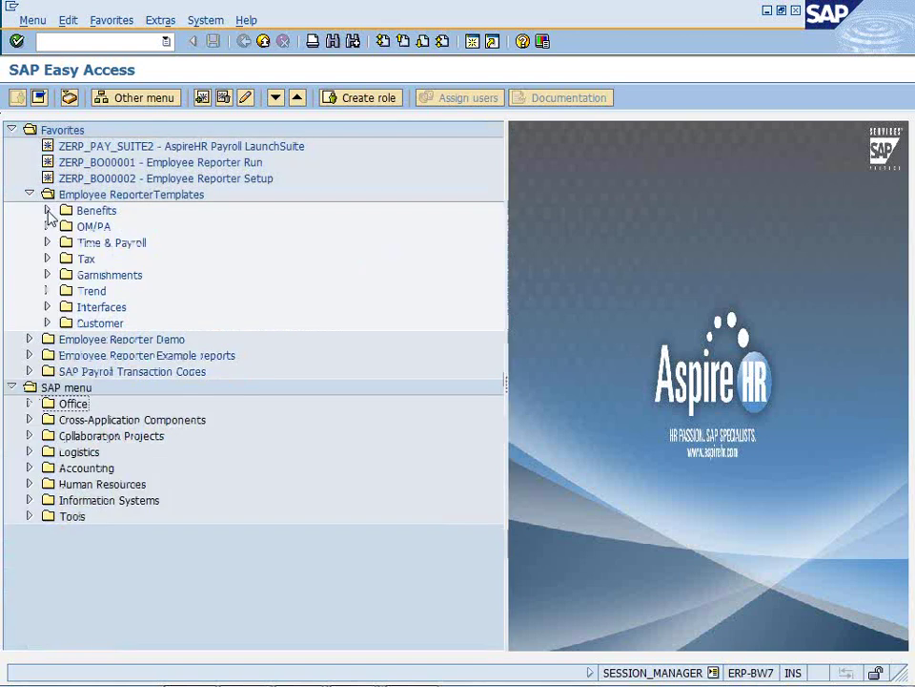
click(30, 194)
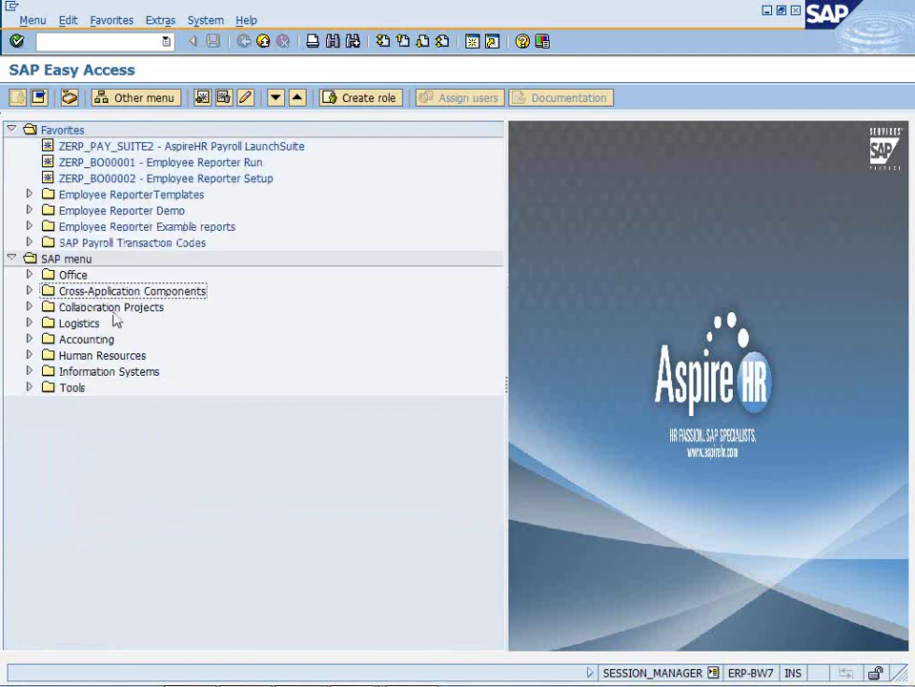
Run the ZERP_EE_MD Employee Master Data report from the Employee Reporter Demo favorites with its preset selections
click(30, 211)
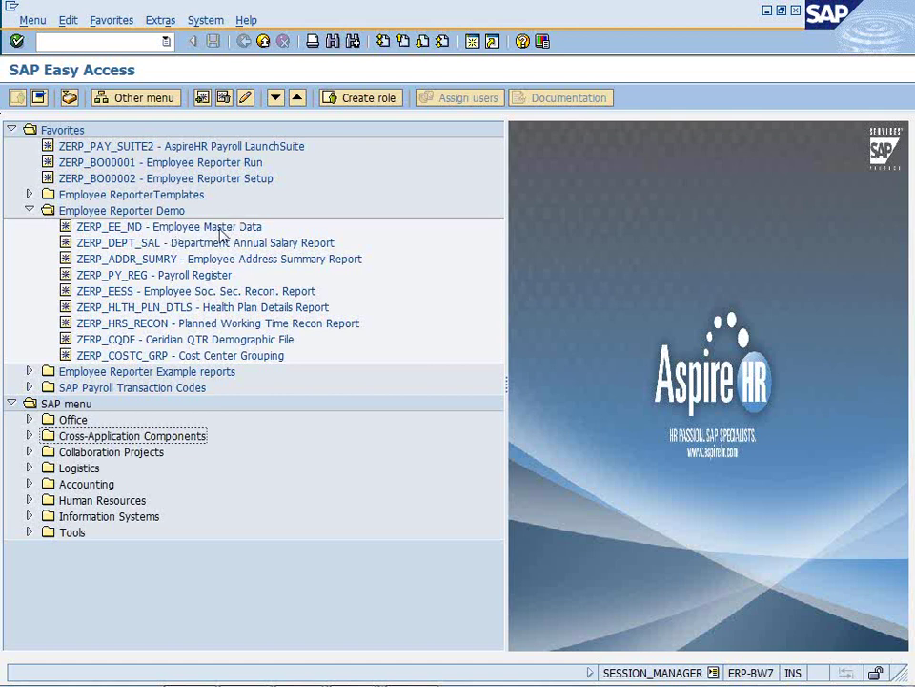
double_click(168, 231)
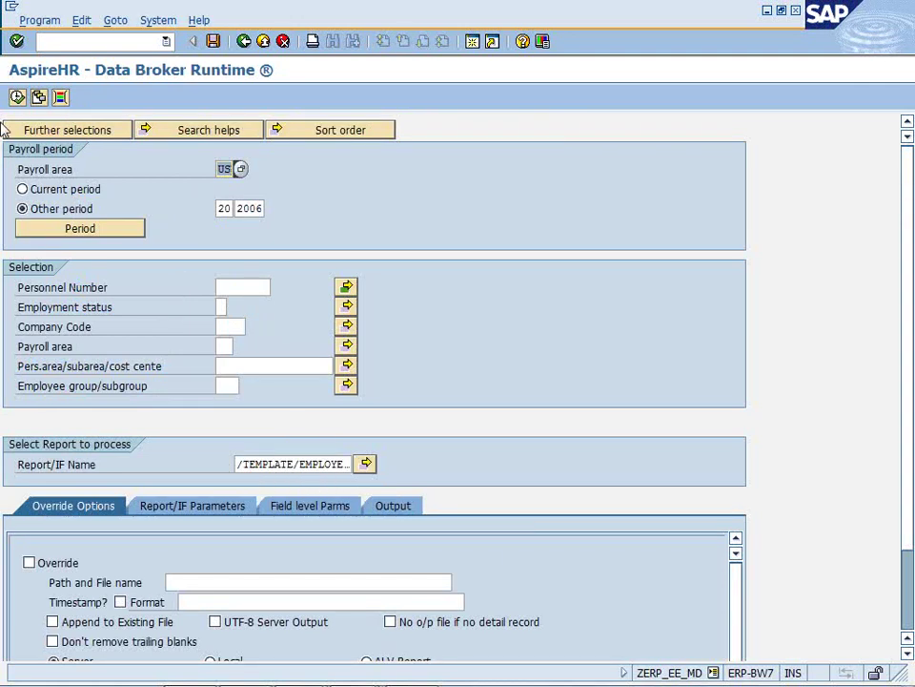
click(17, 97)
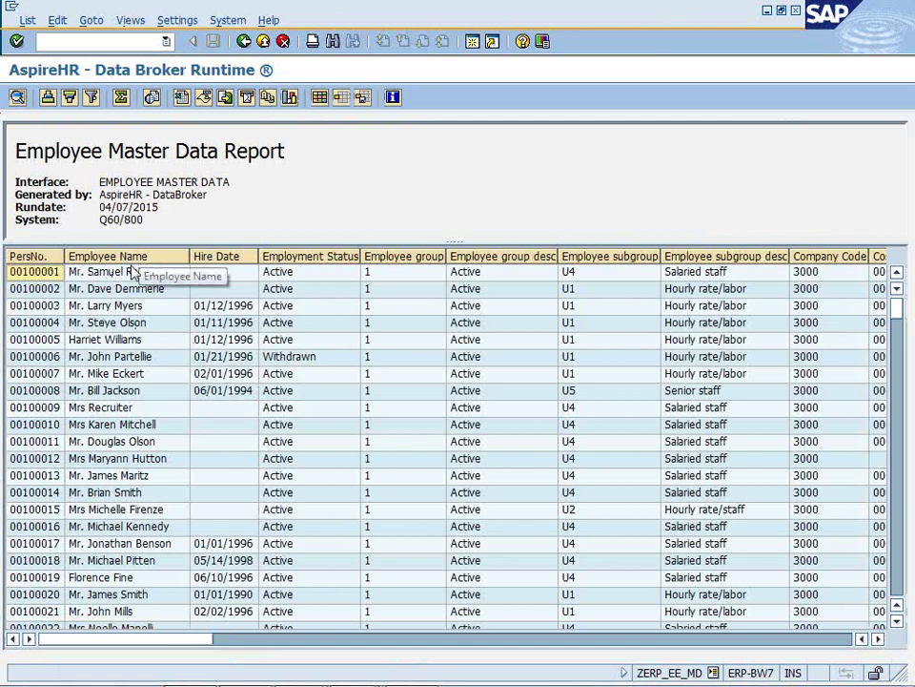
Examine the report's hire date, employment status, employee group, personnel area, position, supervisor and annual salary columns
click(235, 257)
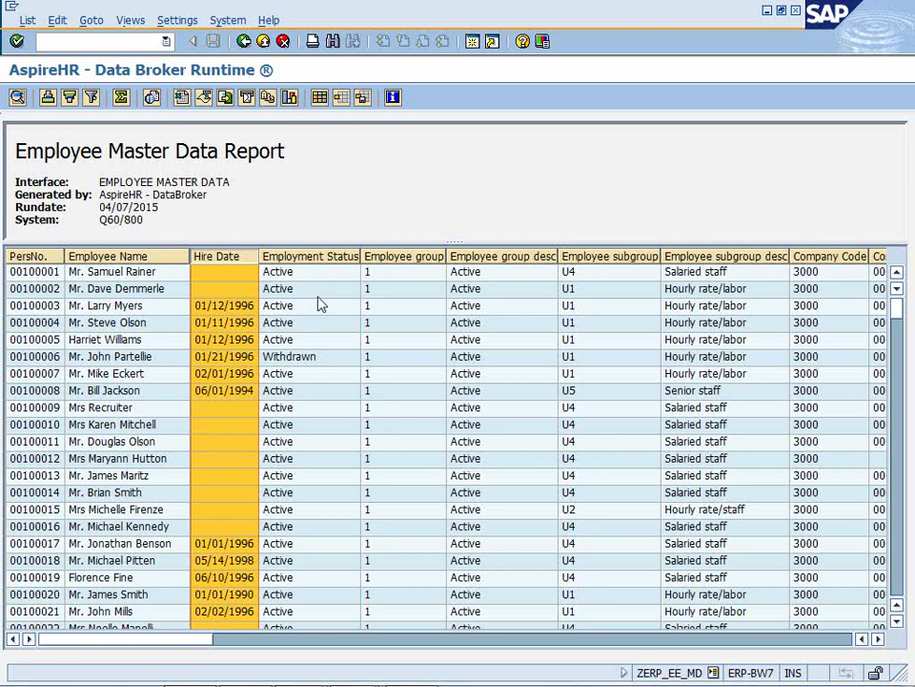
click(323, 256)
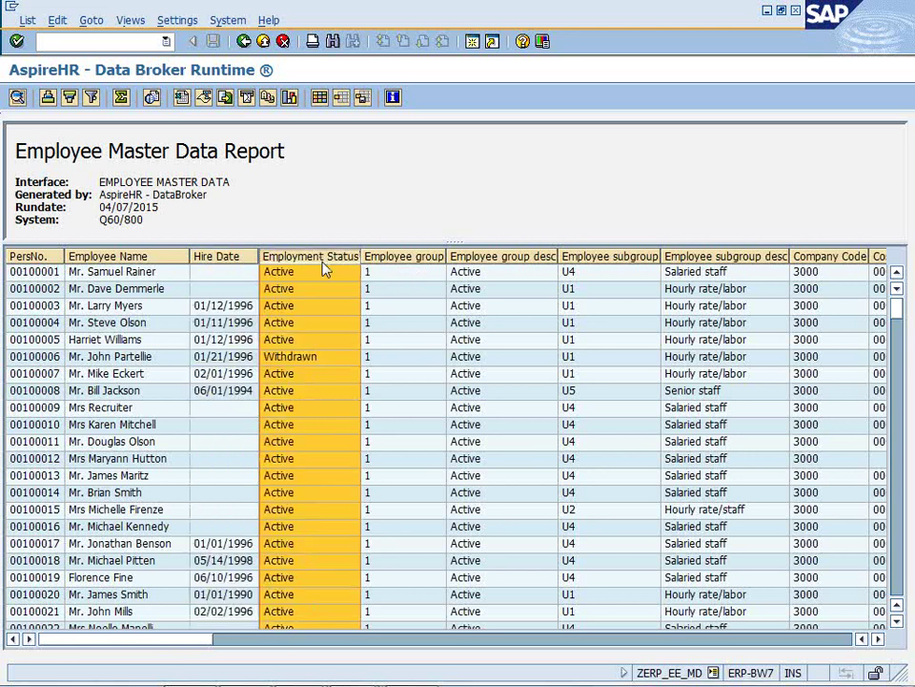
click(395, 257)
click(468, 256)
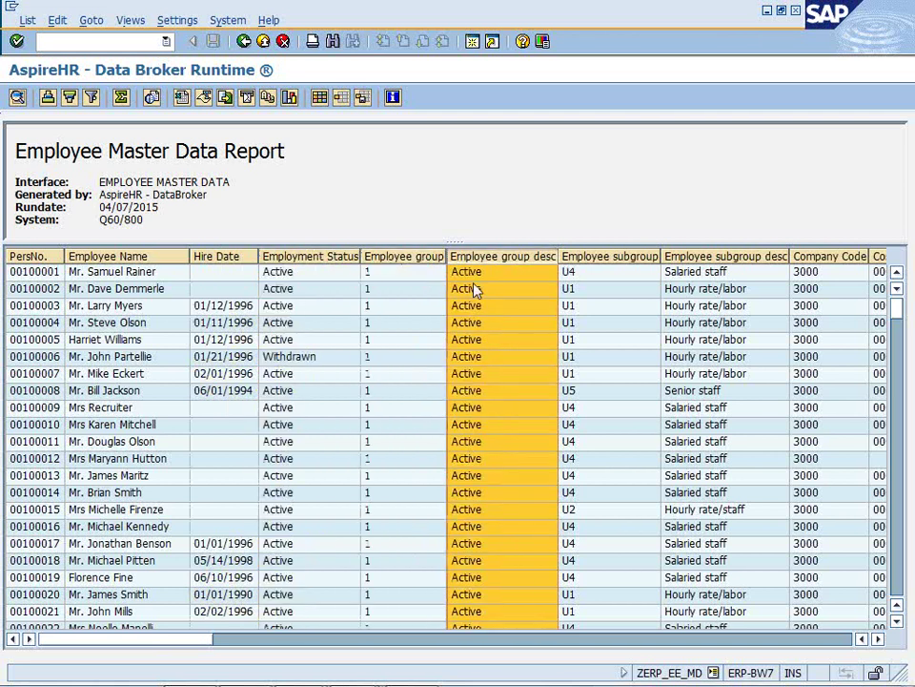
click(879, 639)
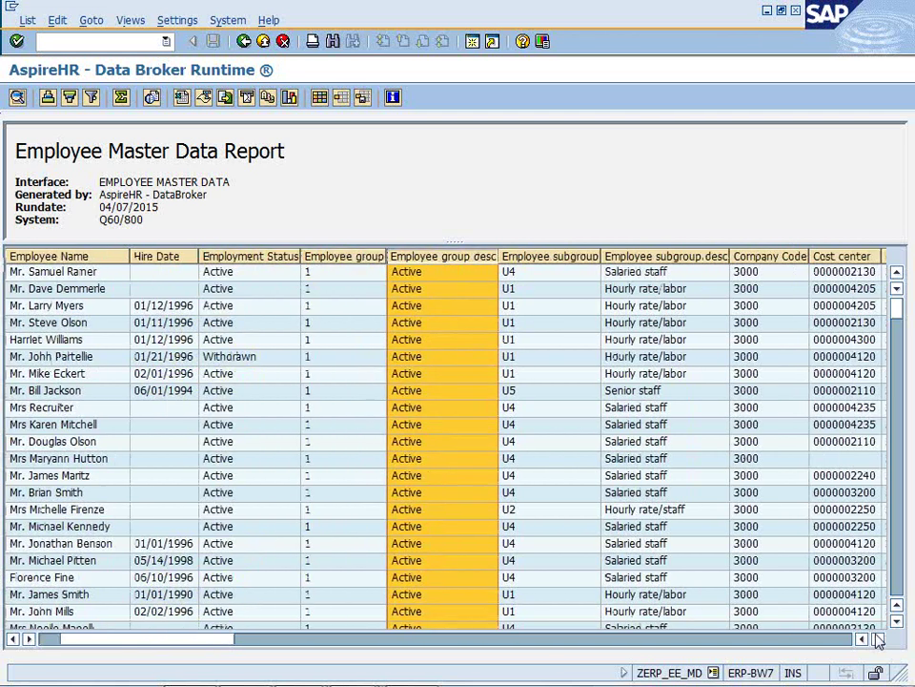
click(878, 639)
click(878, 639)
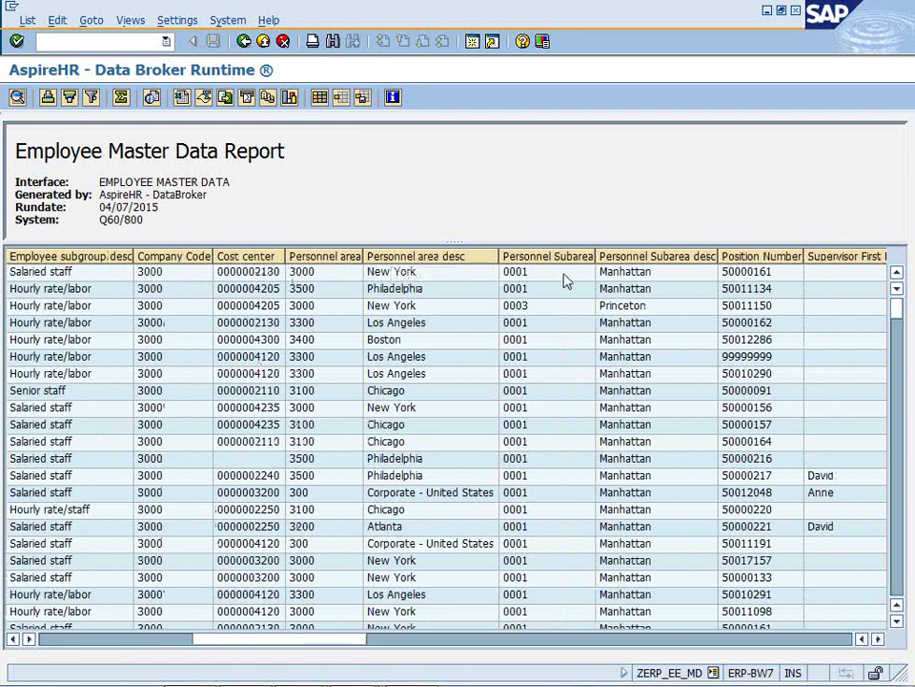
click(879, 640)
click(879, 640)
click(878, 639)
click(878, 640)
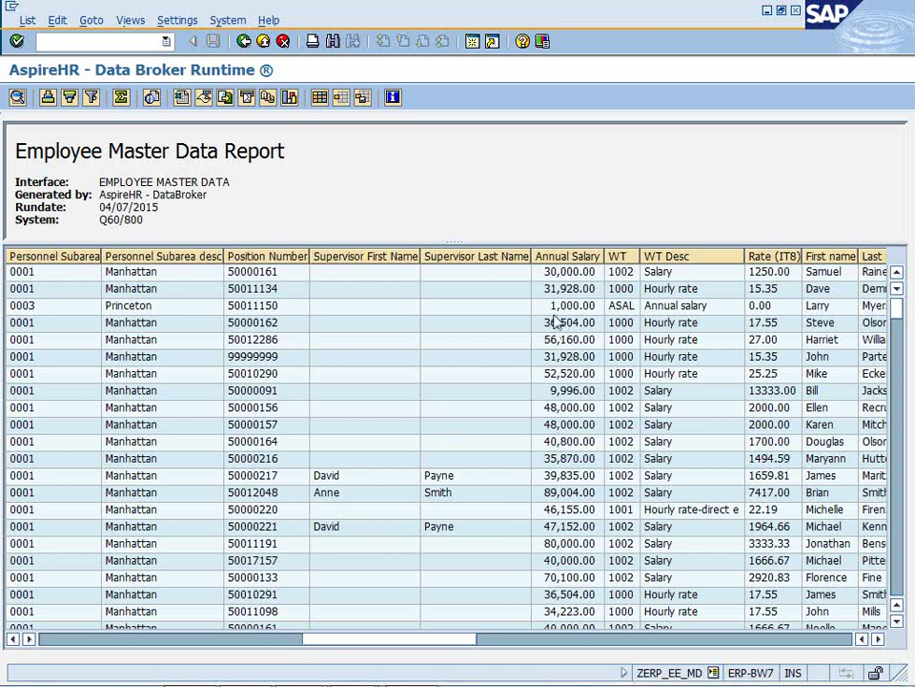
click(569, 257)
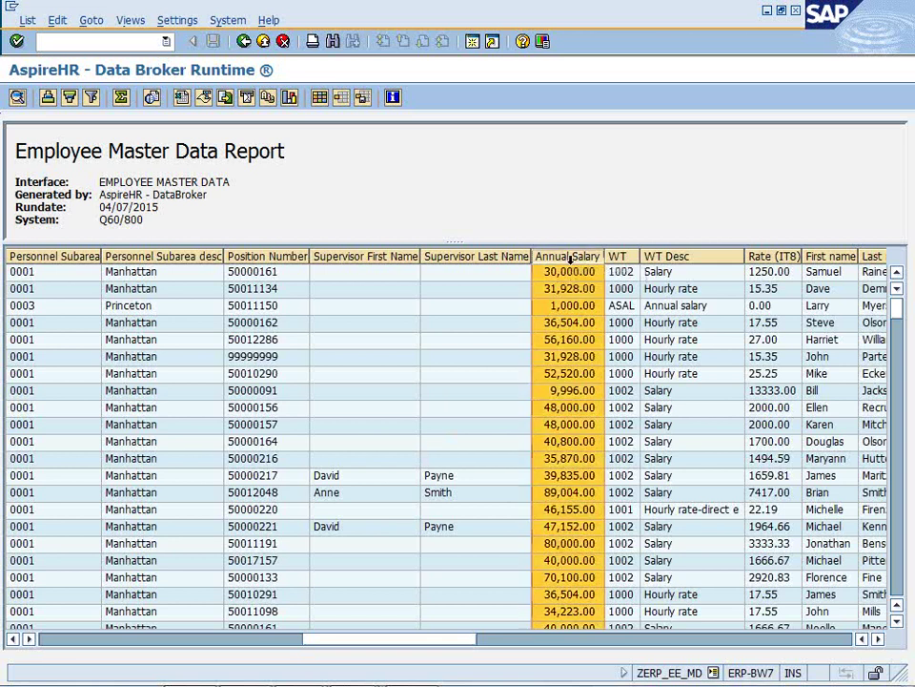
Examine the report's wage type, personal data, address, phone and business email columns, including employees further down the list
click(878, 639)
click(878, 639)
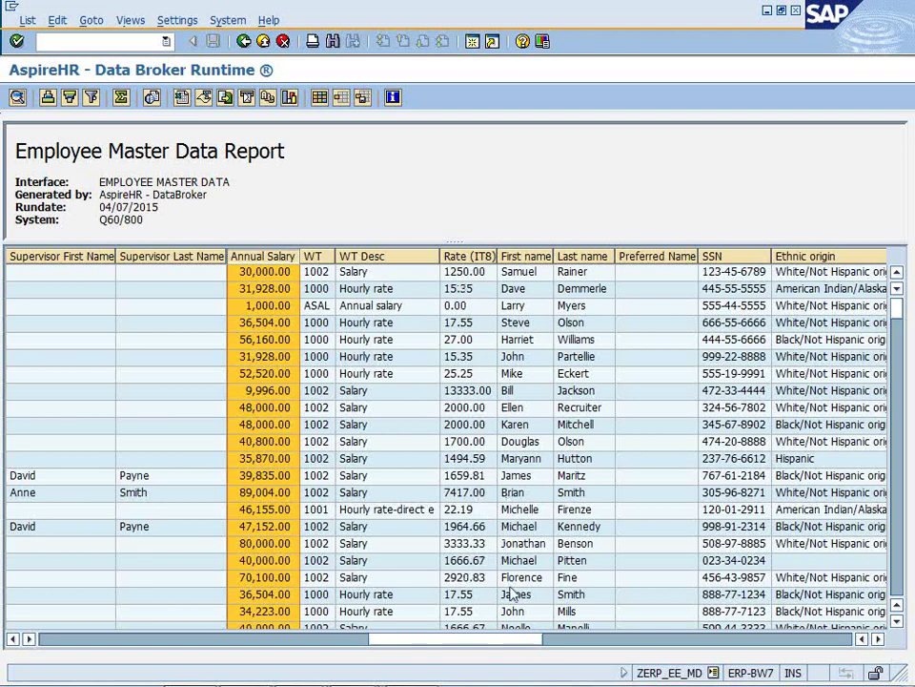
click(879, 639)
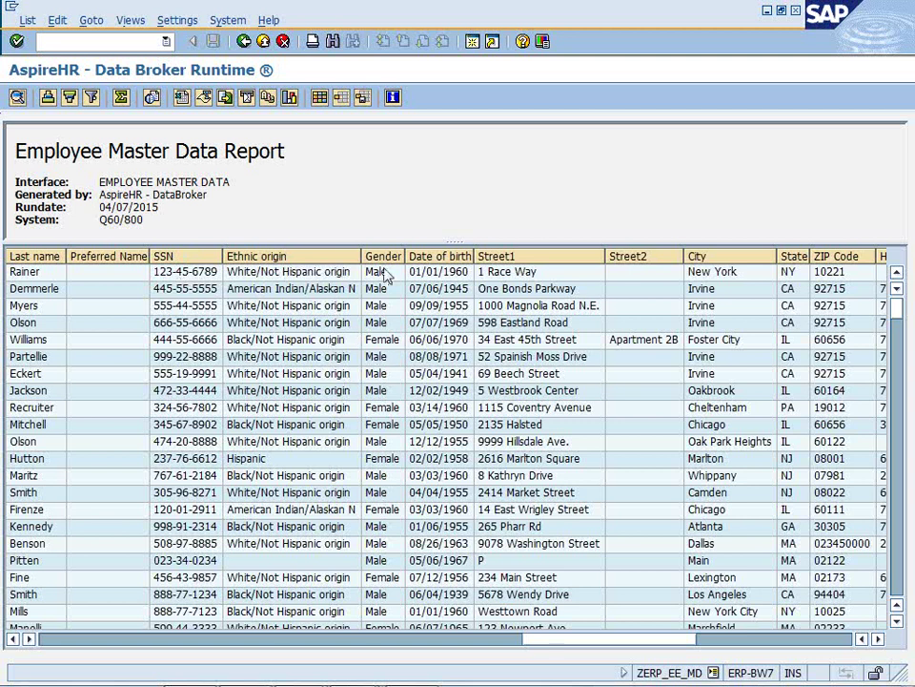
click(440, 257)
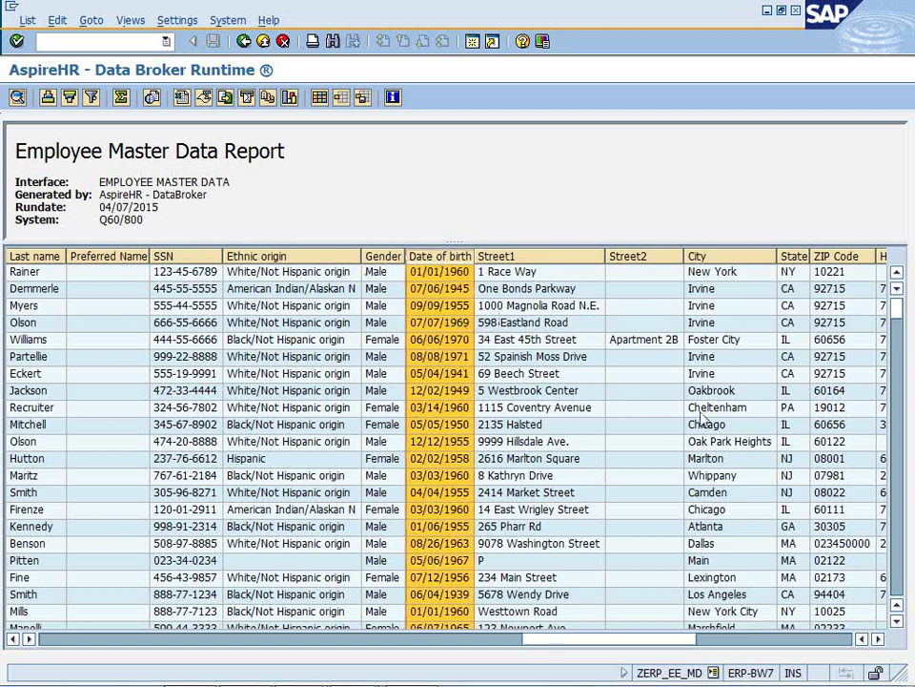
click(878, 639)
click(878, 639)
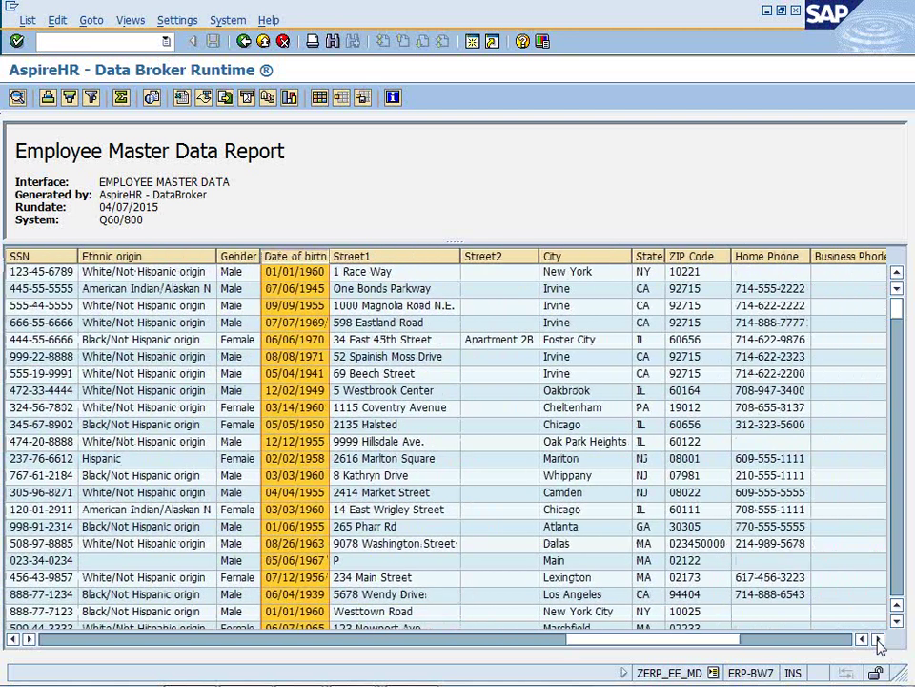
click(878, 639)
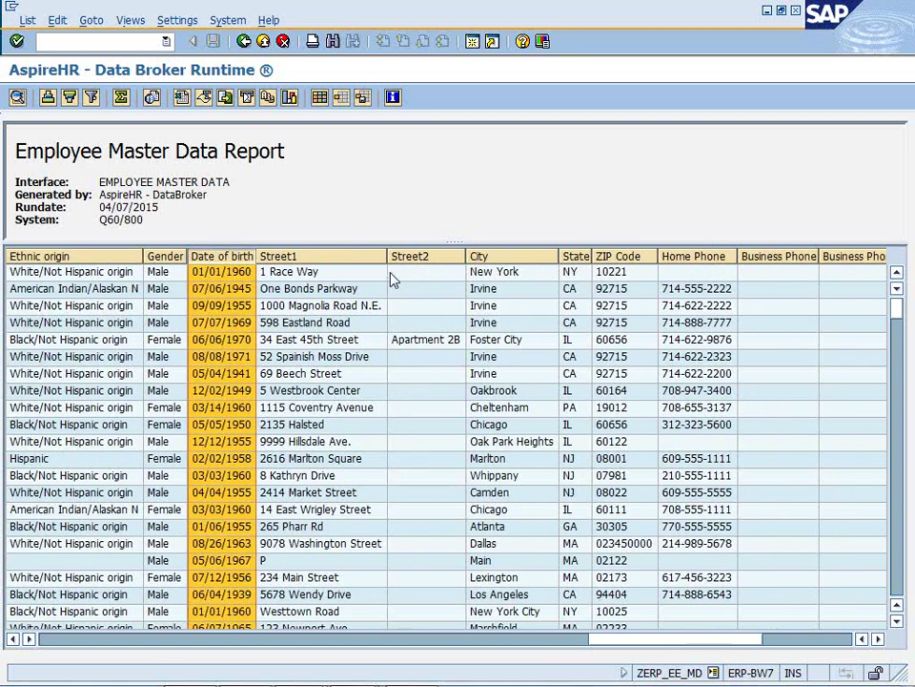
click(878, 639)
double_click(878, 639)
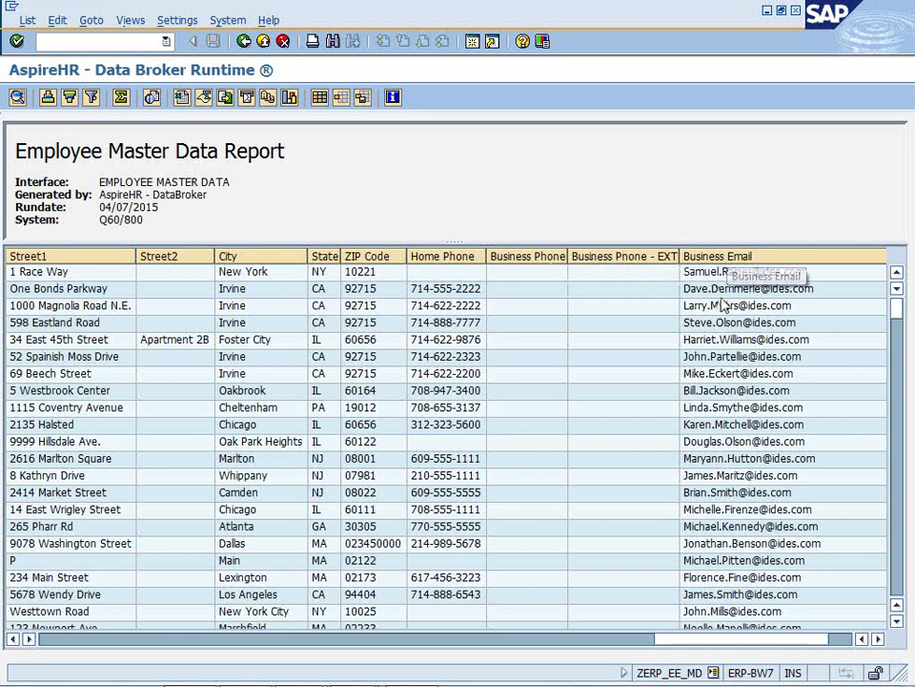
scroll(605, 444, down, 12)
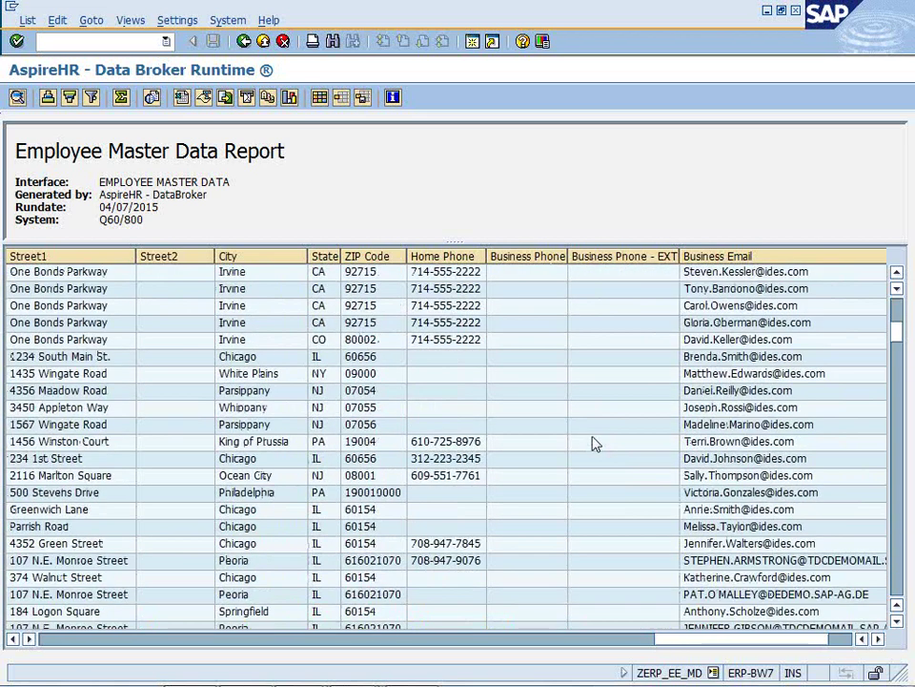
scroll(592, 441, down, 6)
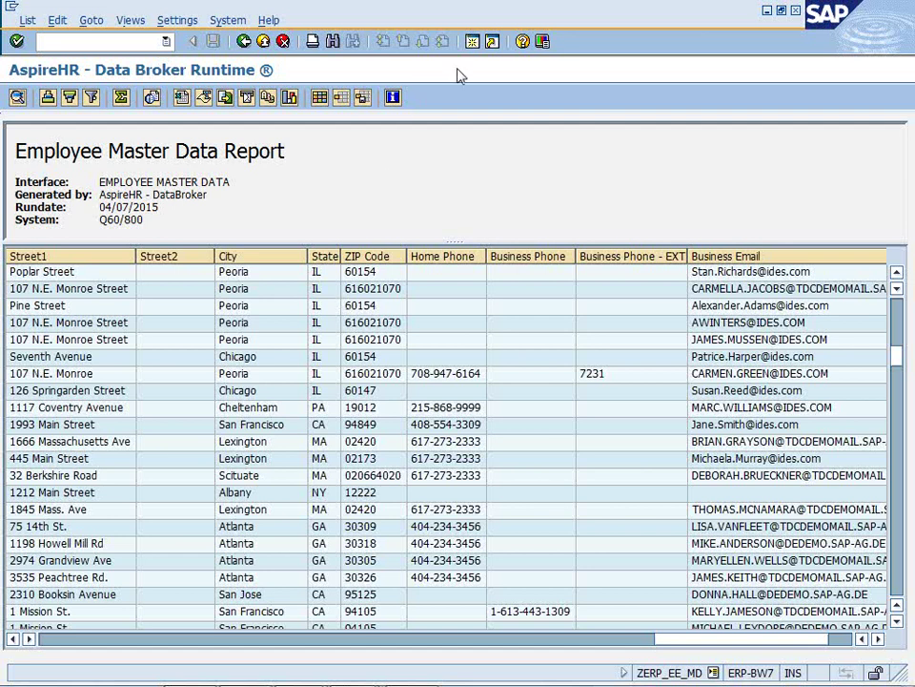
Open a new SAP session and start Employee Reporter Setup from the AspireHR Payroll LaunchSuite
click(472, 43)
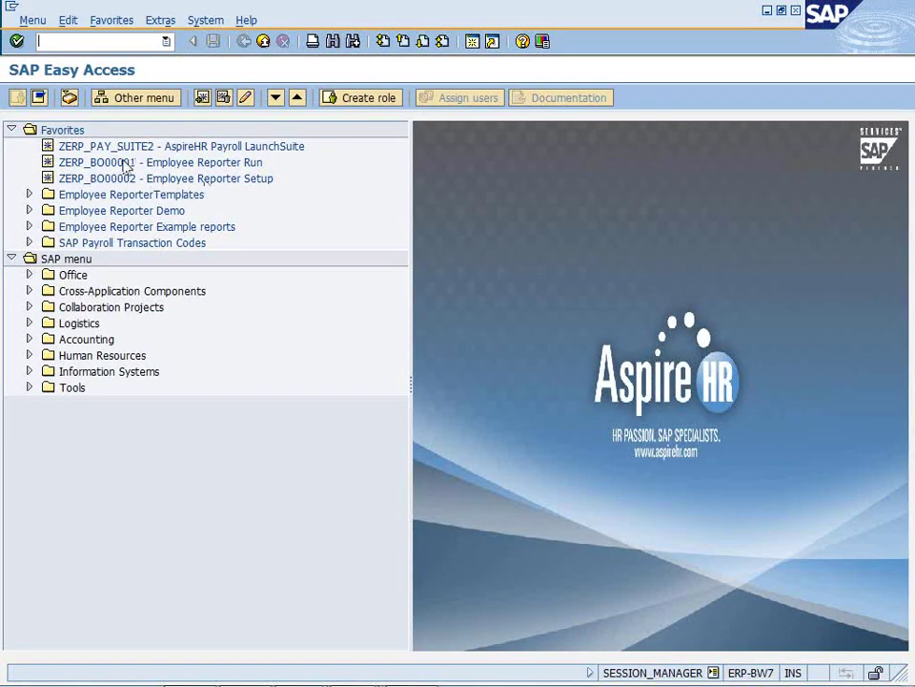
double_click(198, 147)
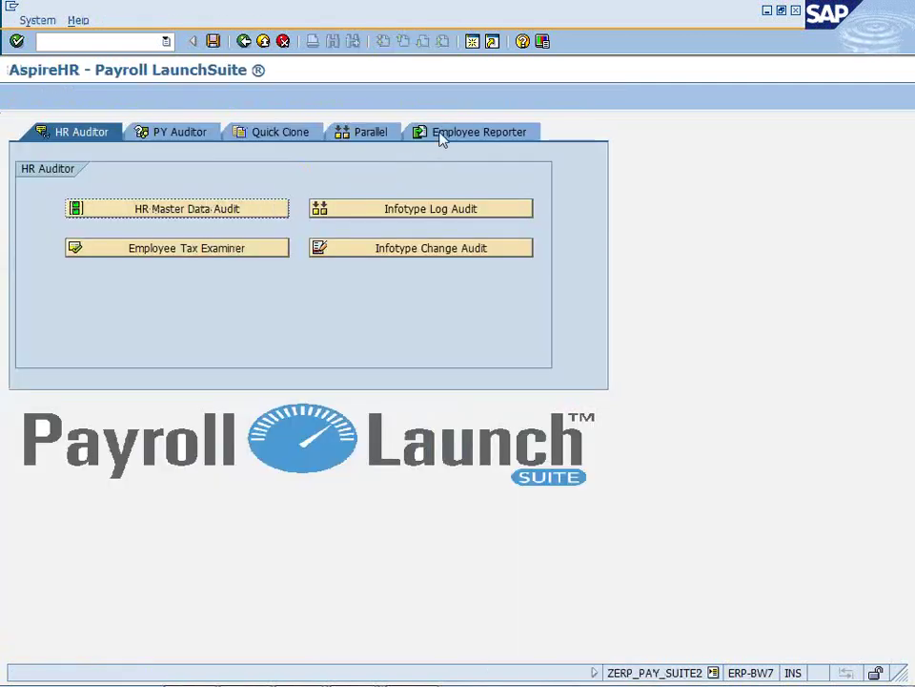
click(444, 134)
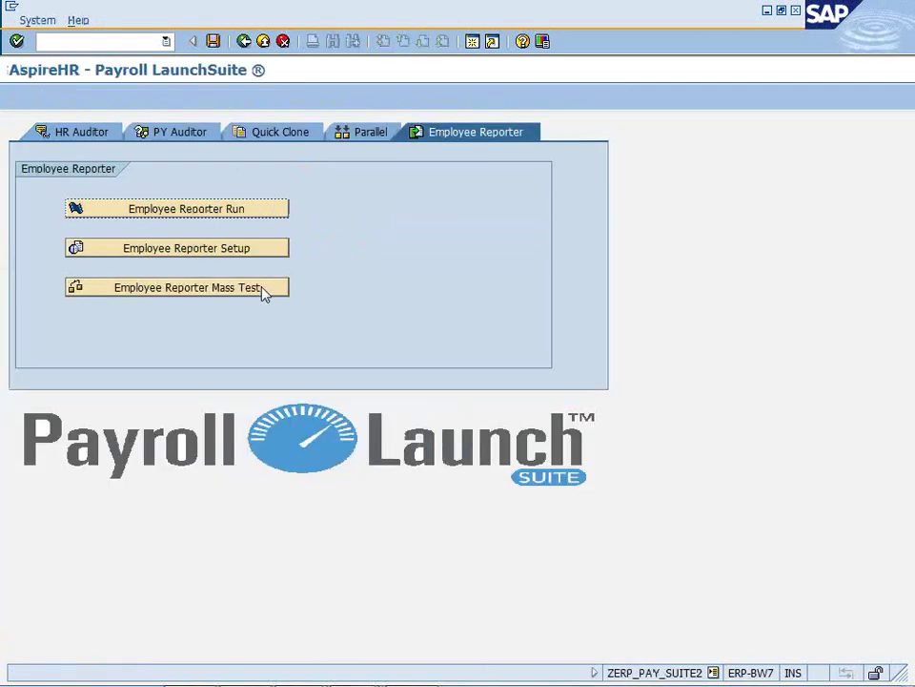
click(222, 250)
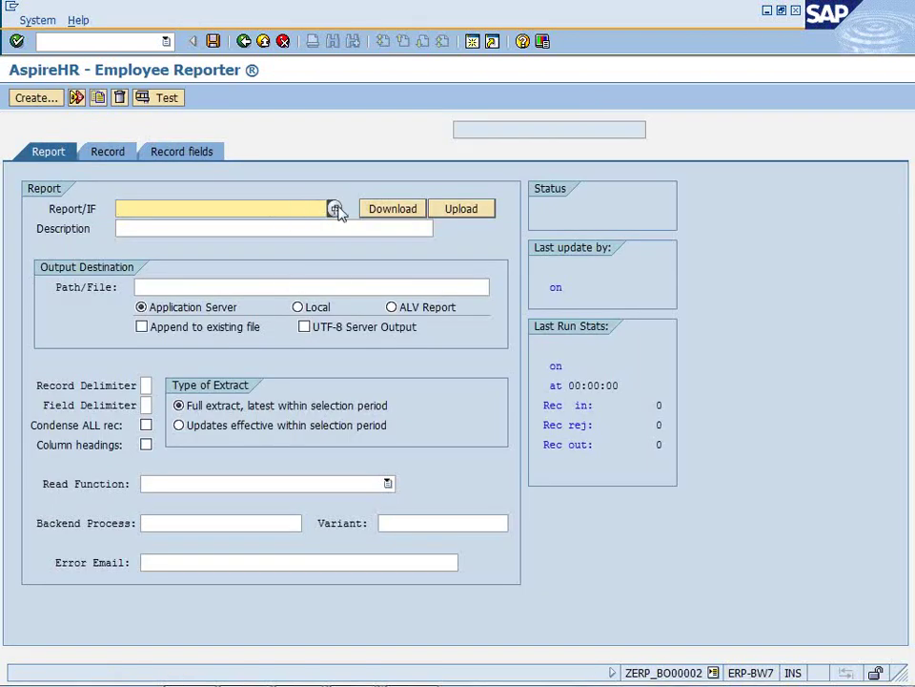
Find reports in user group template with names matching emp*, and load /TEMPLATE/EMPLOYEE MASTER DATA into the report setup
click(334, 208)
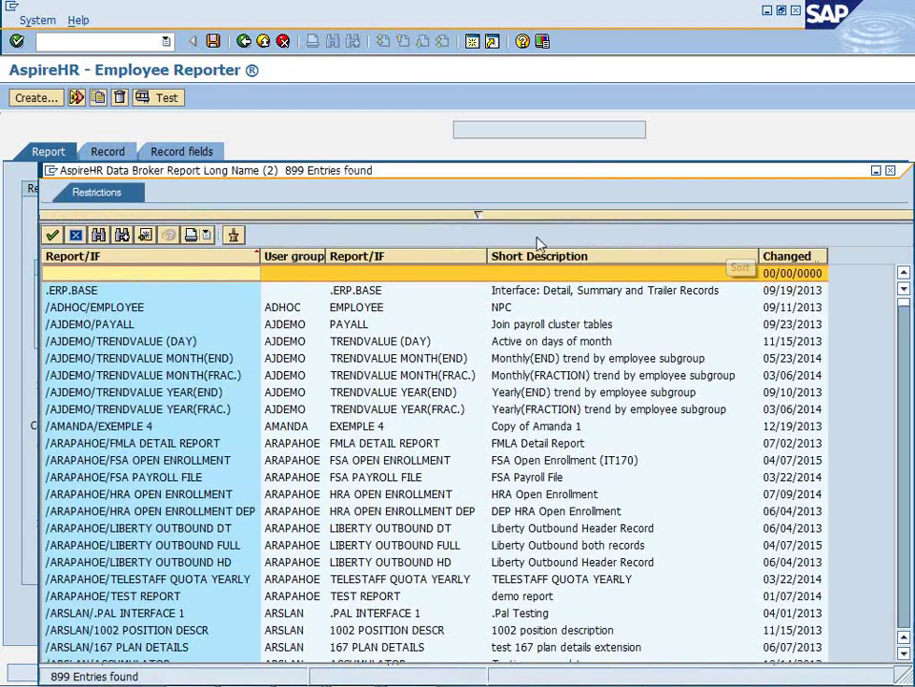
click(476, 214)
text(te)
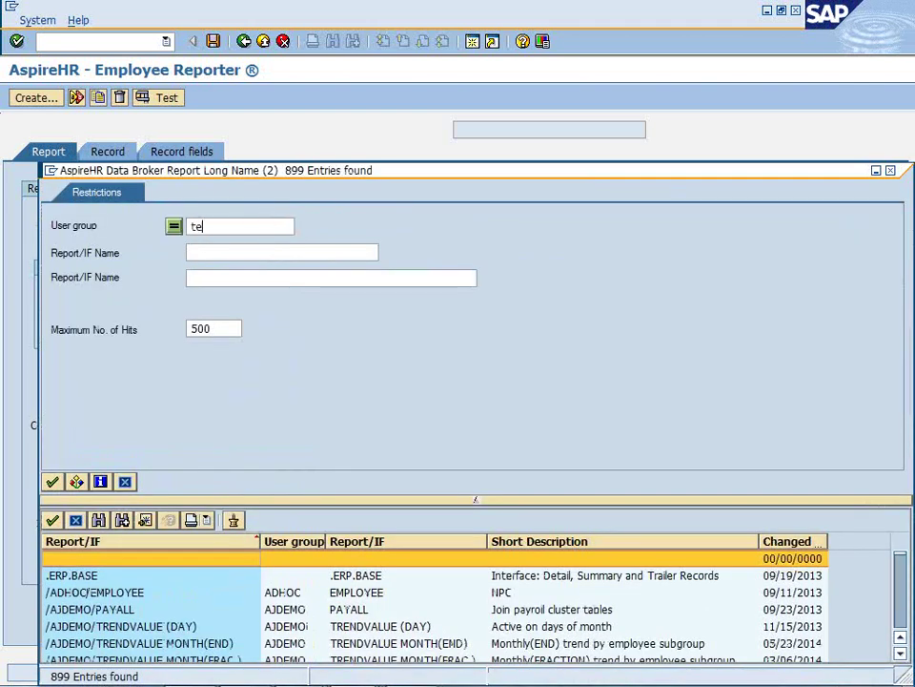
text(m,platelat)
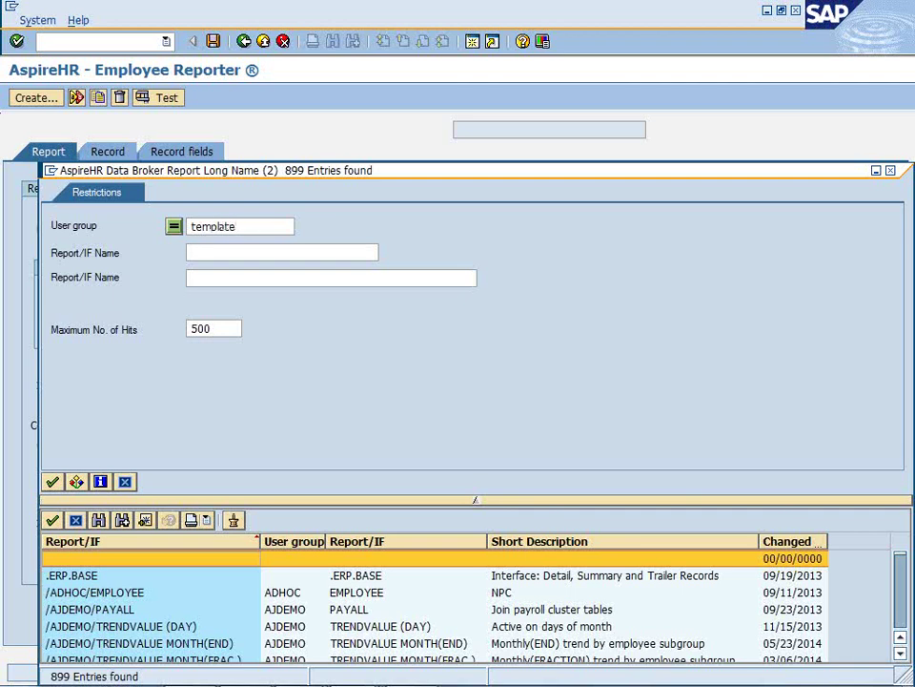
key(Tab)
text(emp*)
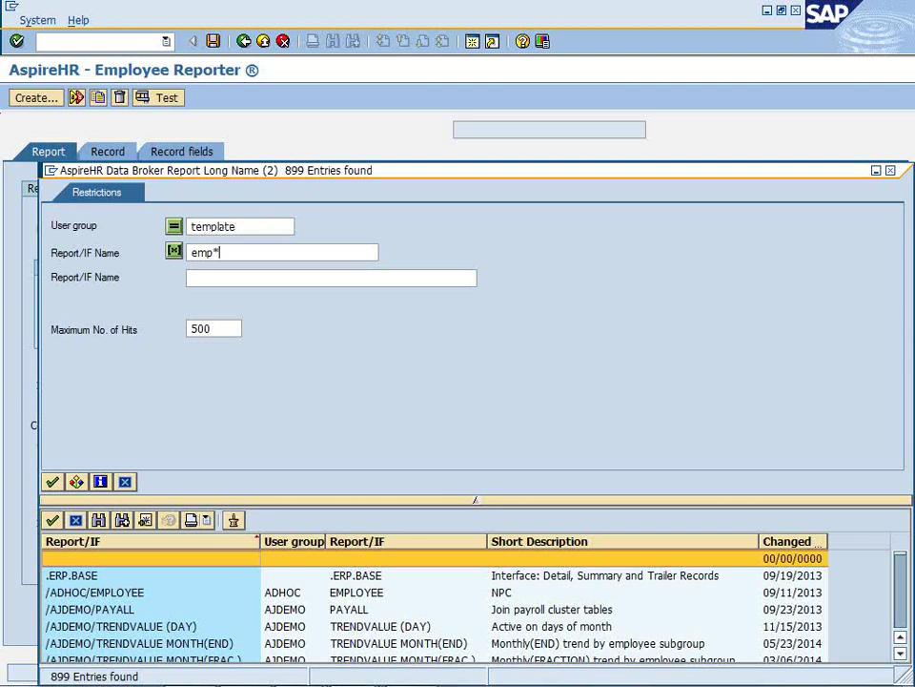
click(53, 481)
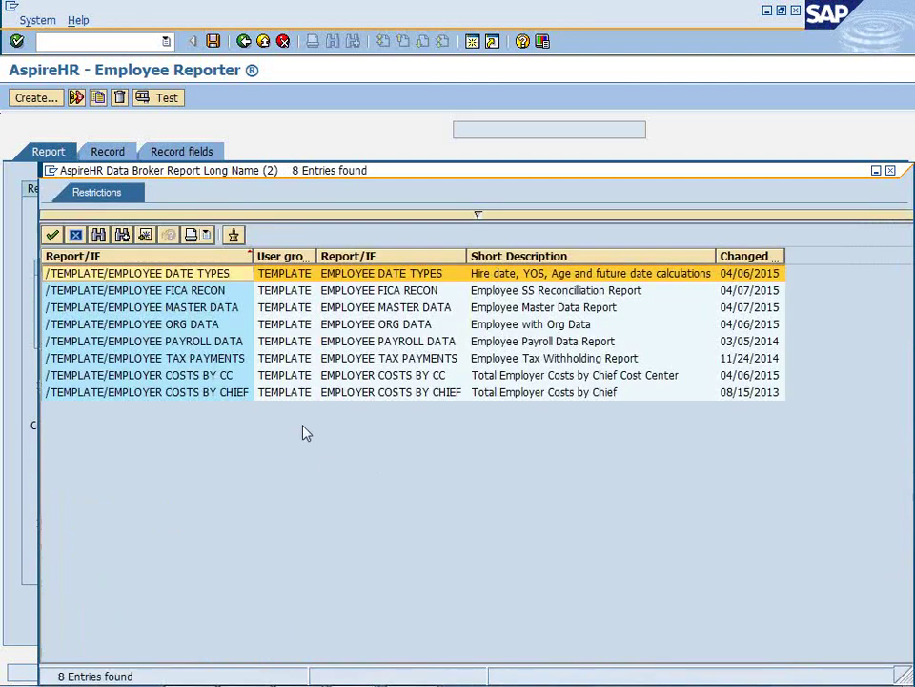
double_click(219, 307)
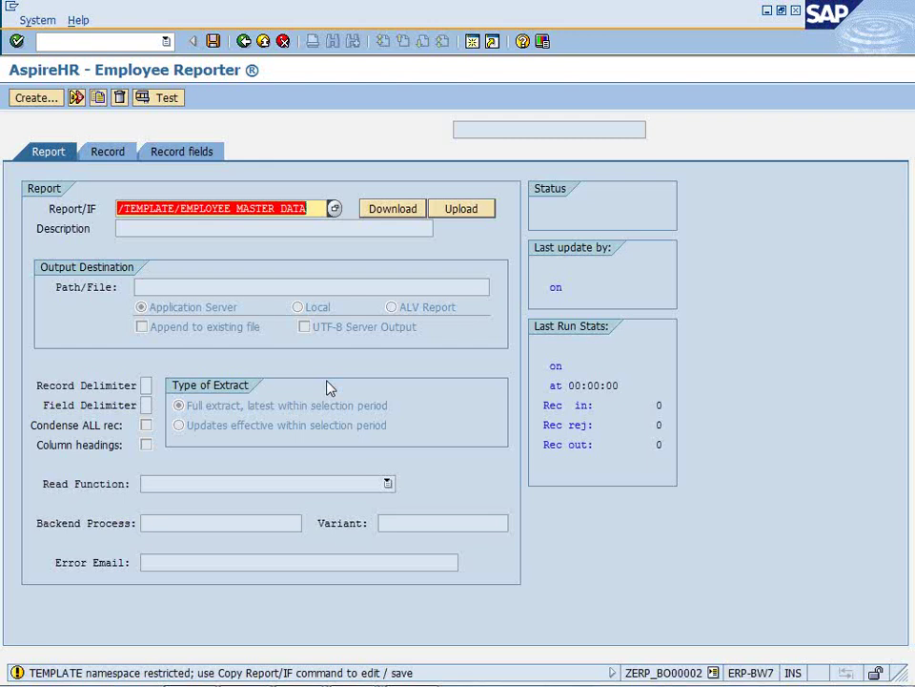
key(Return)
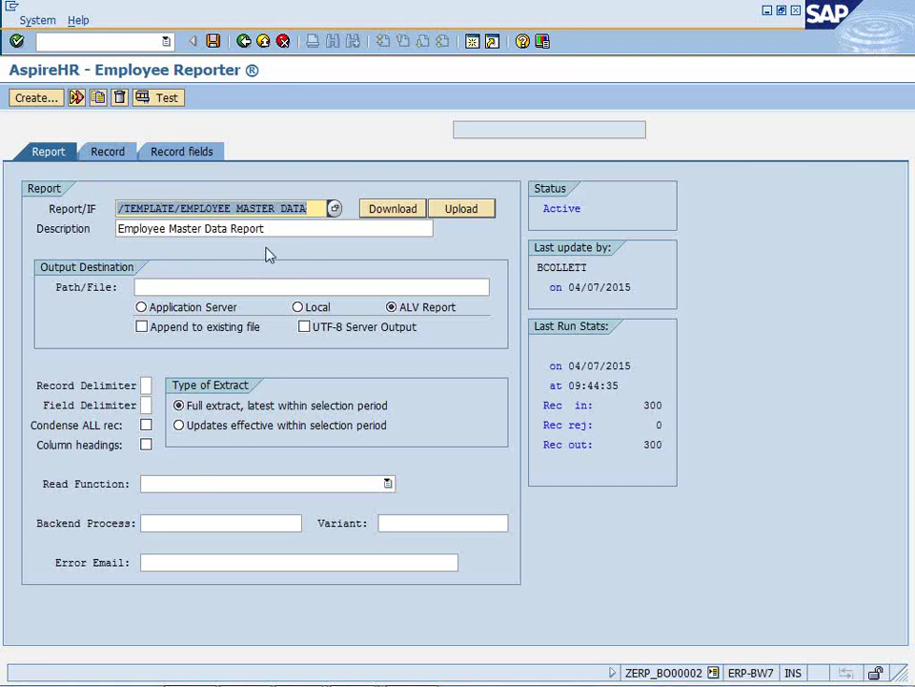
click(99, 103)
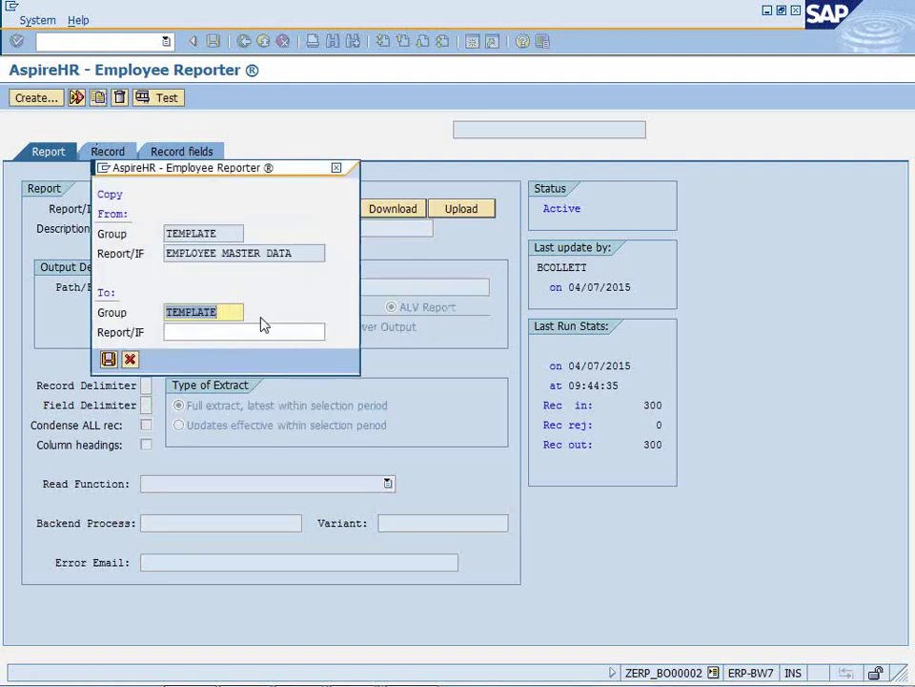
text(brian)
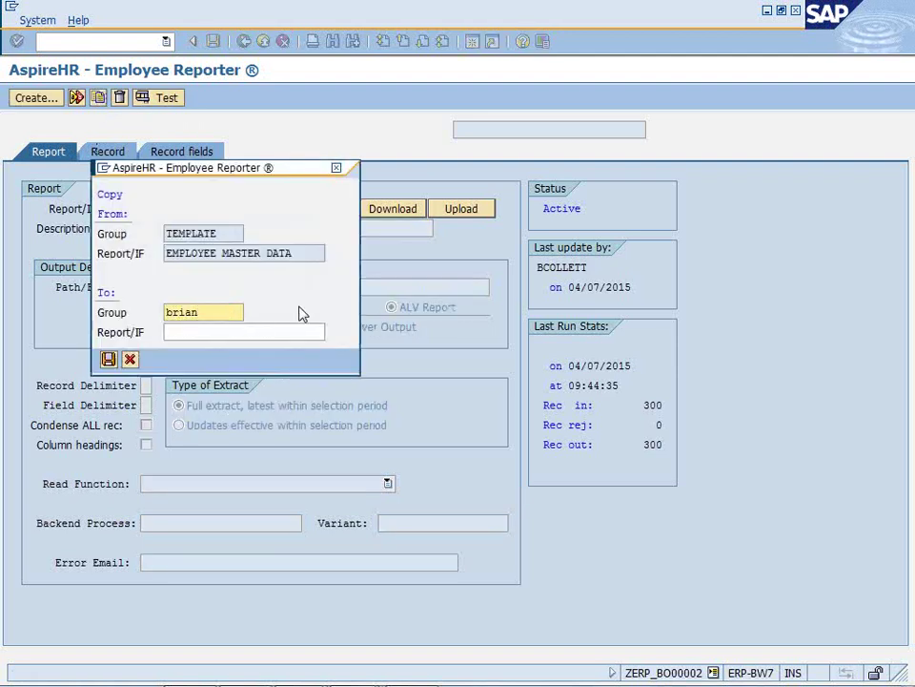
click(195, 333)
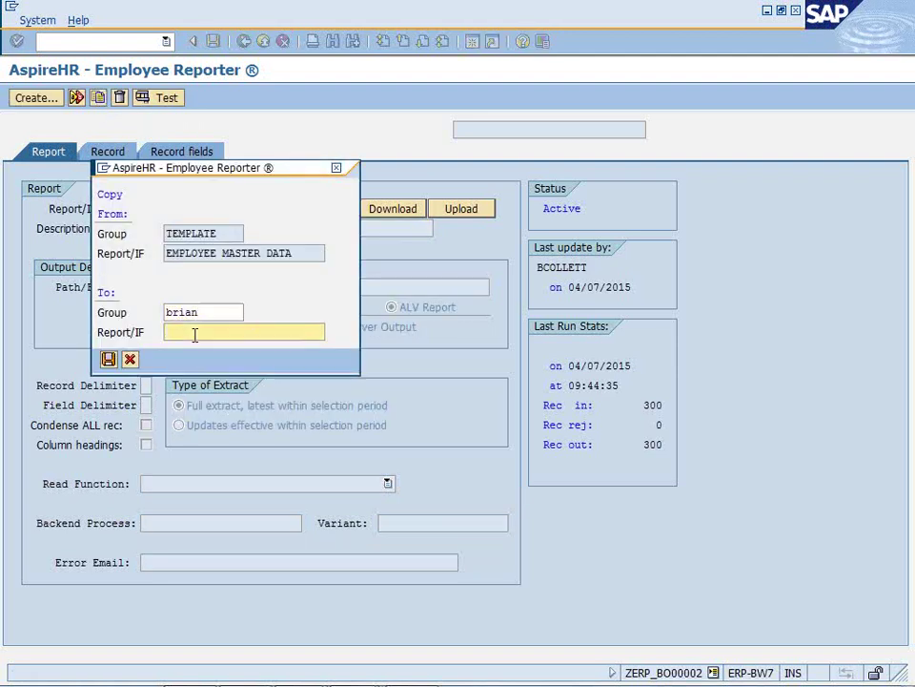
click(130, 360)
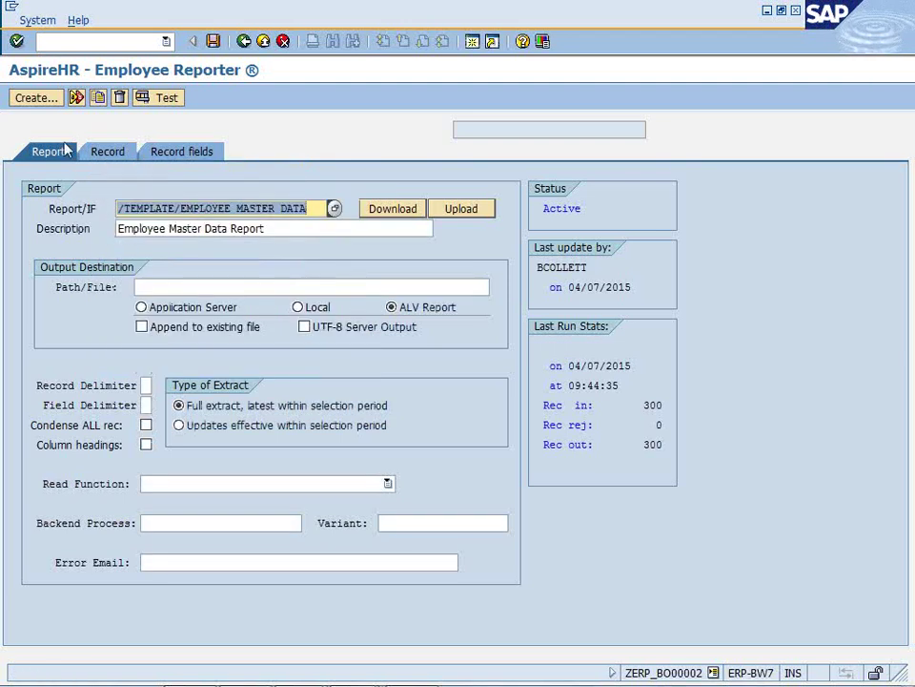
click(35, 98)
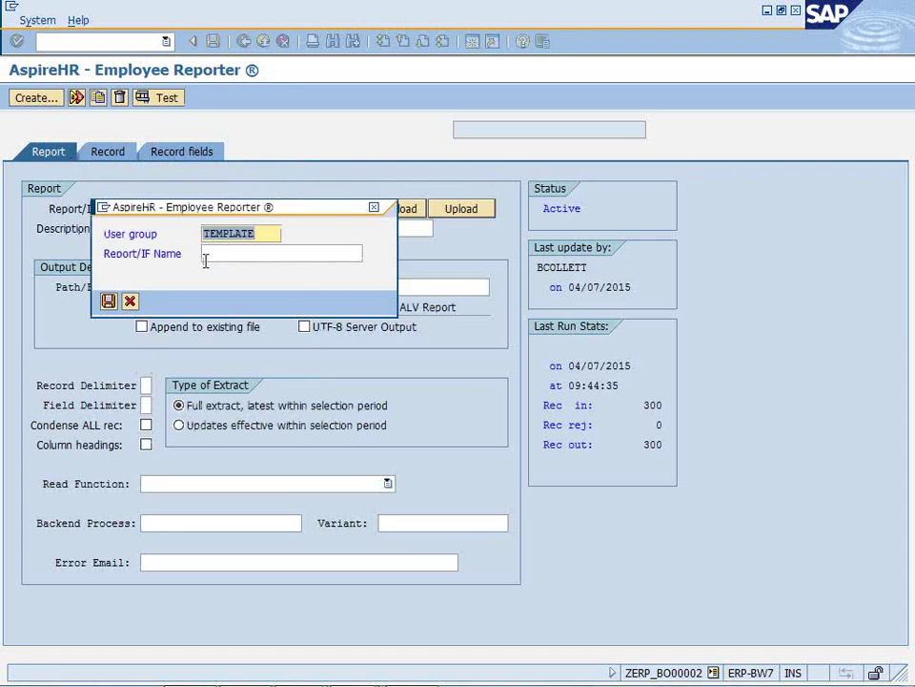
click(108, 301)
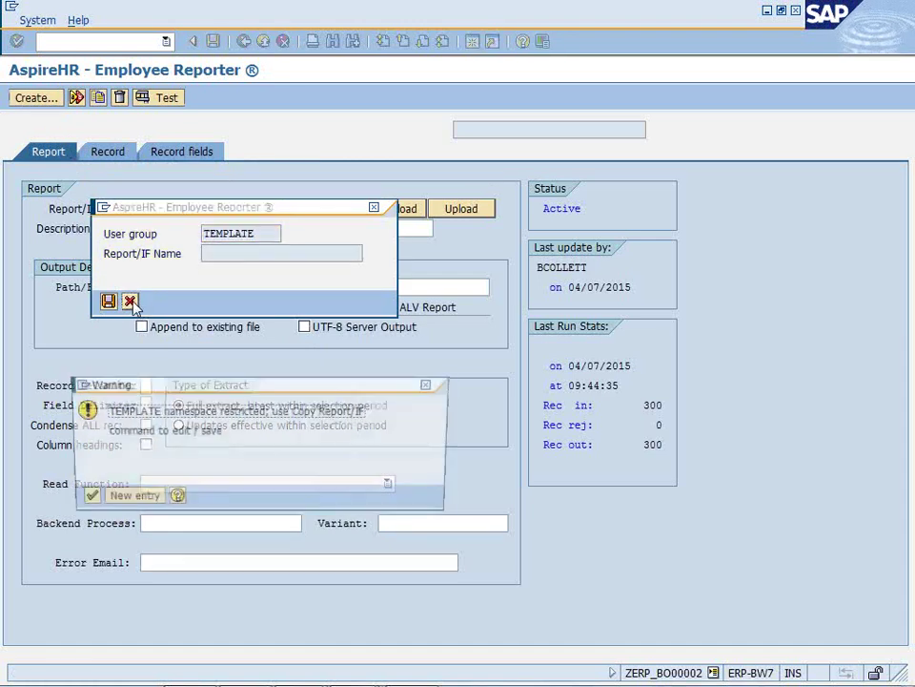
click(84, 497)
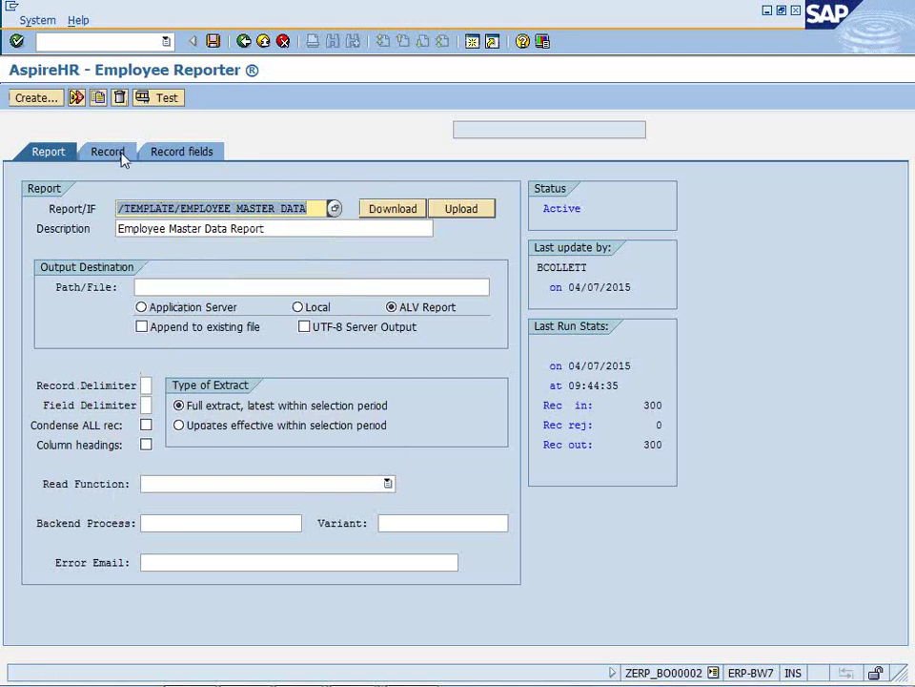
Open the report's record fields and view the infotype data sources available for the personnel number field
click(181, 156)
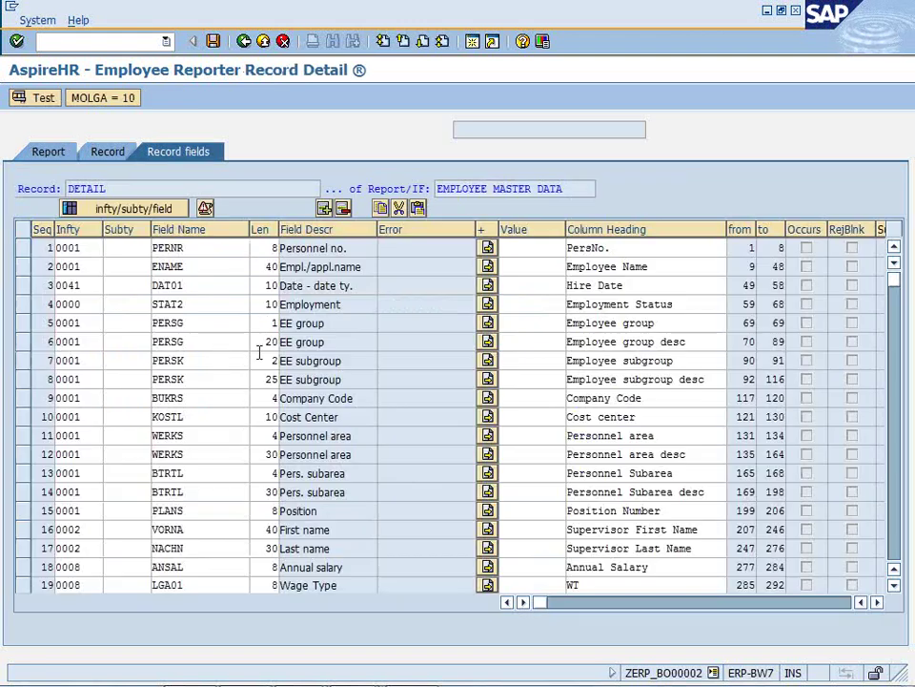
click(99, 248)
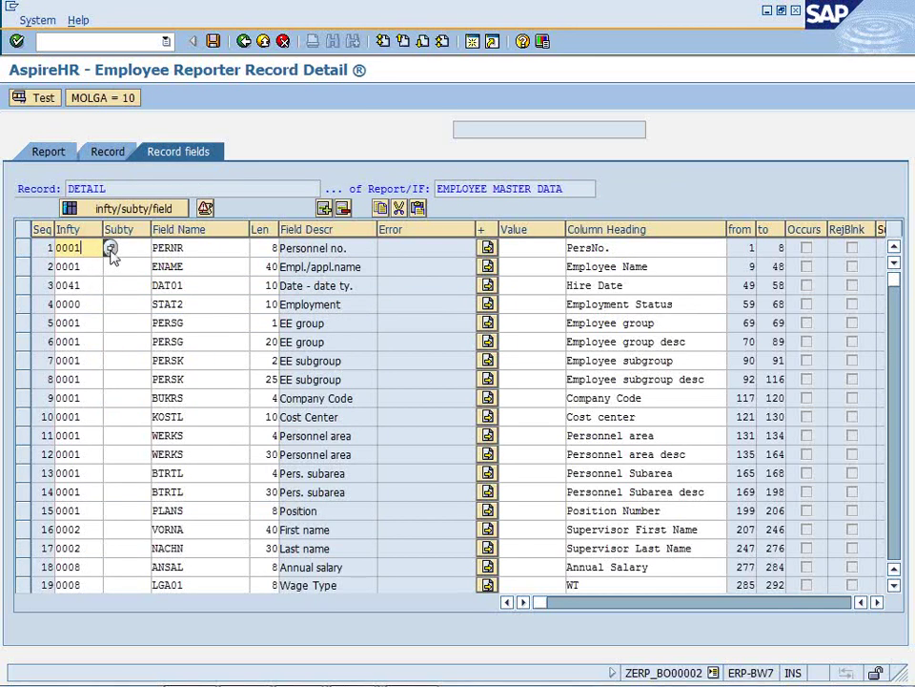
click(111, 249)
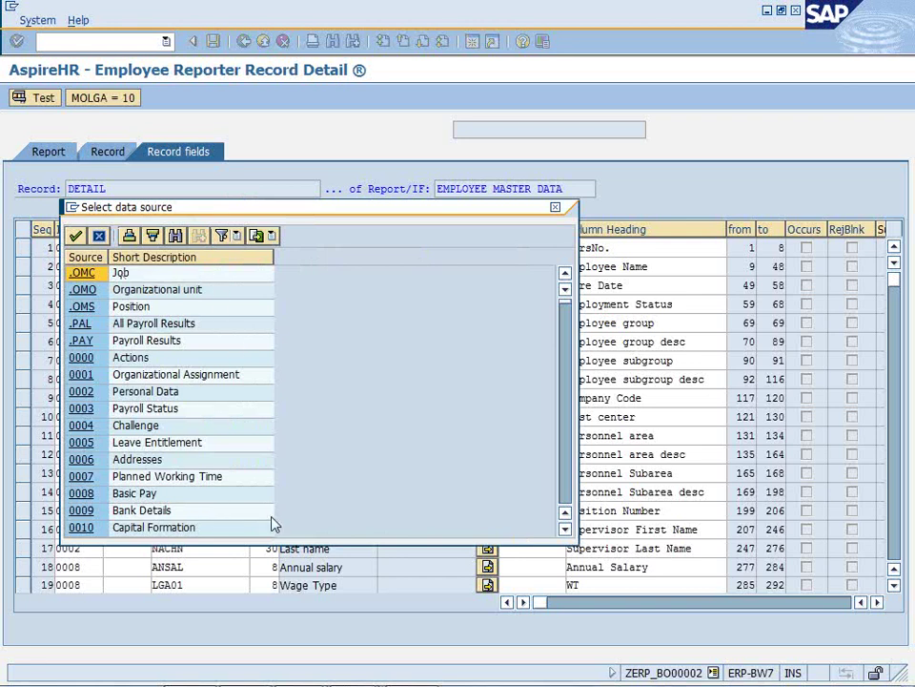
click(555, 208)
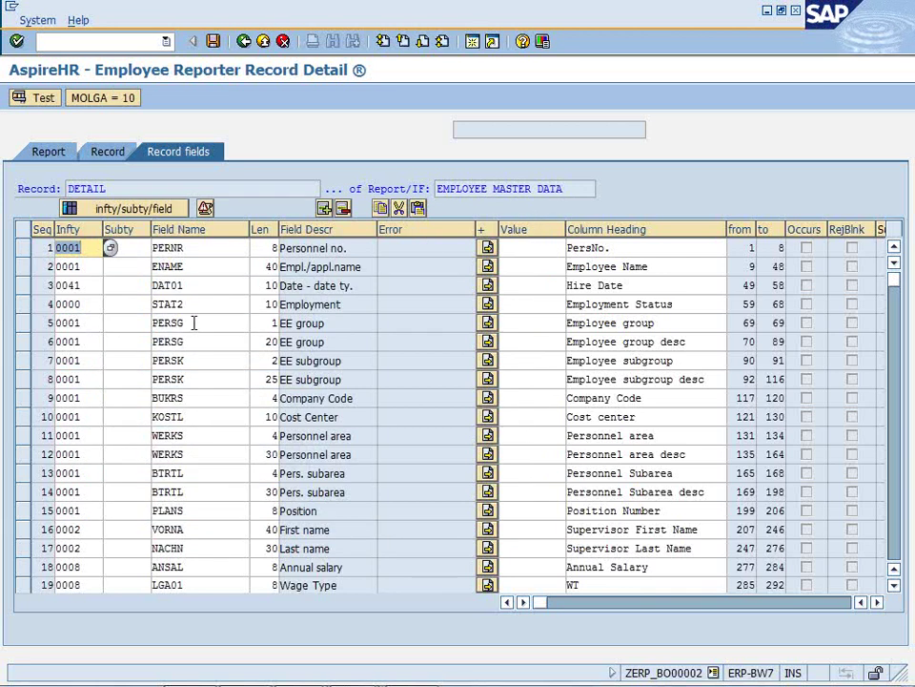
Duplicate the ENAME employee name row directly below itself and delete the duplicate
click(23, 267)
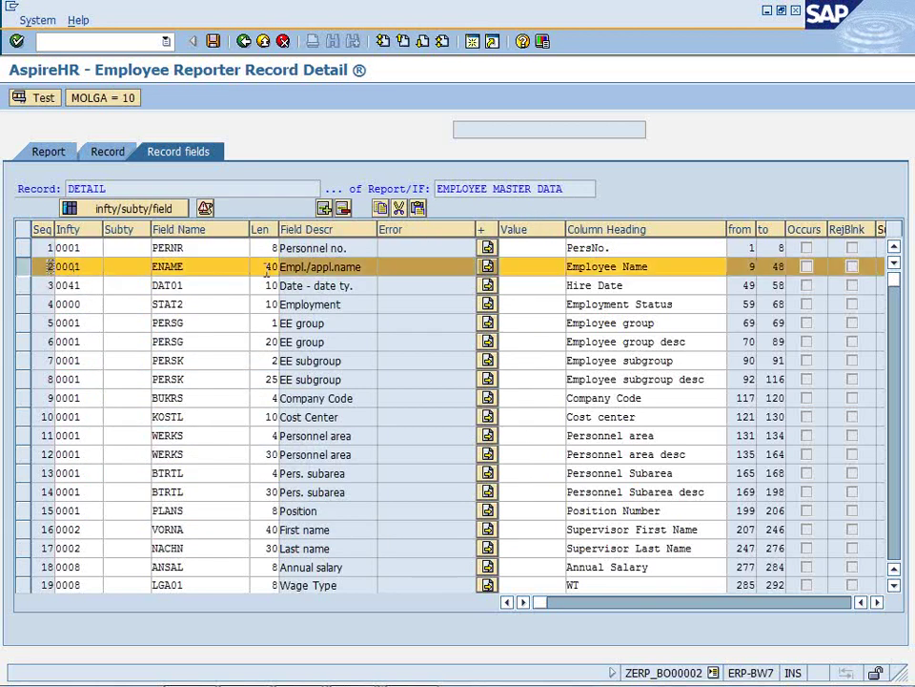
click(379, 210)
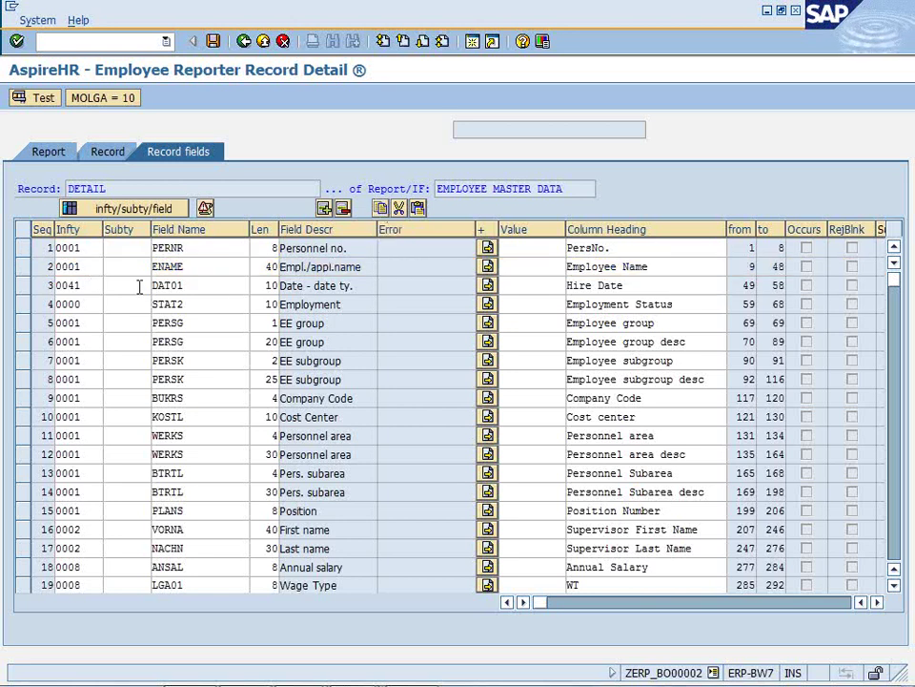
click(26, 270)
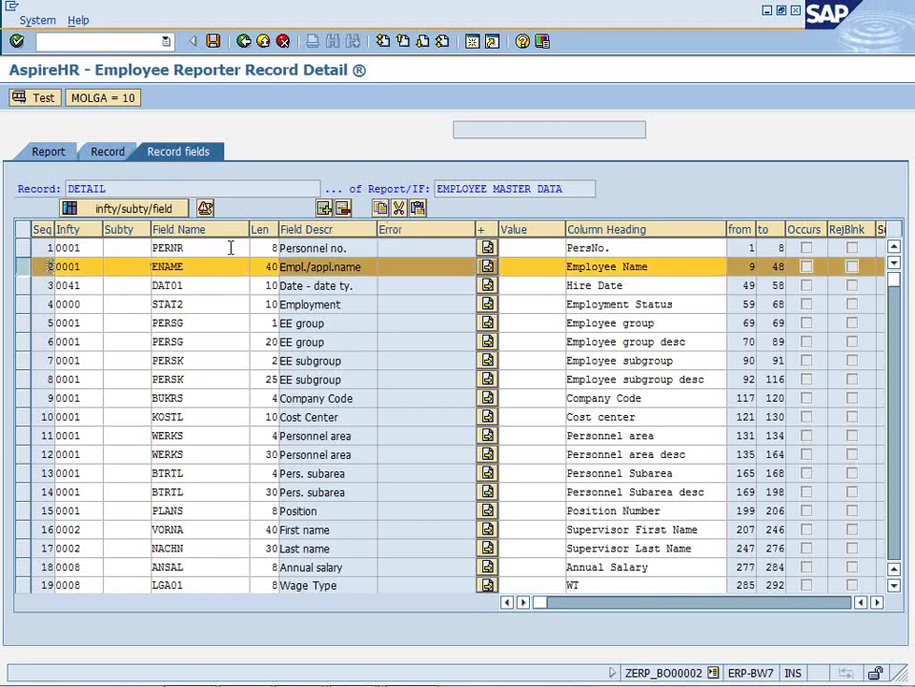
click(417, 210)
click(23, 286)
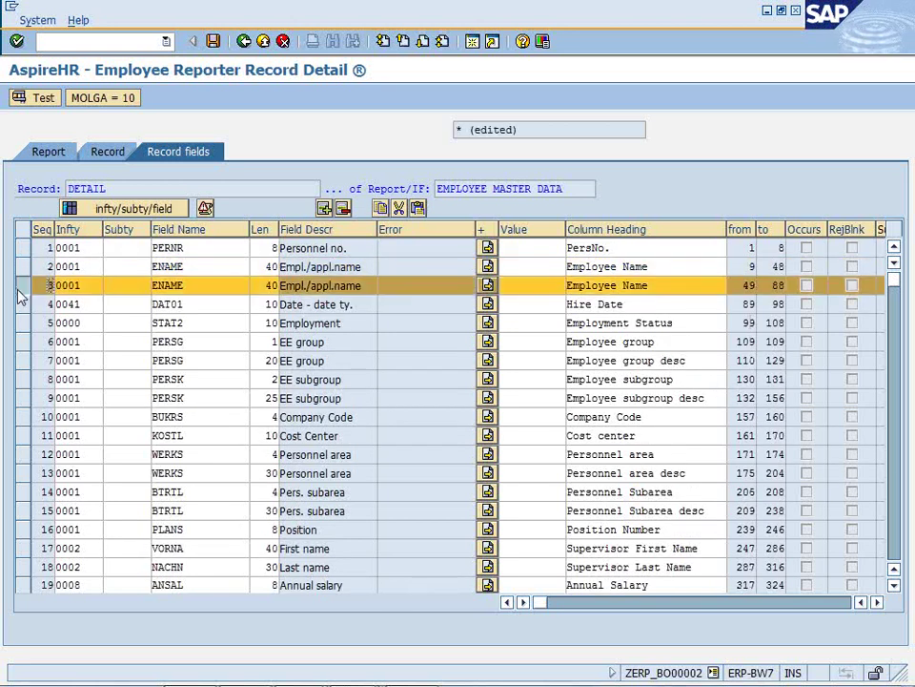
click(343, 208)
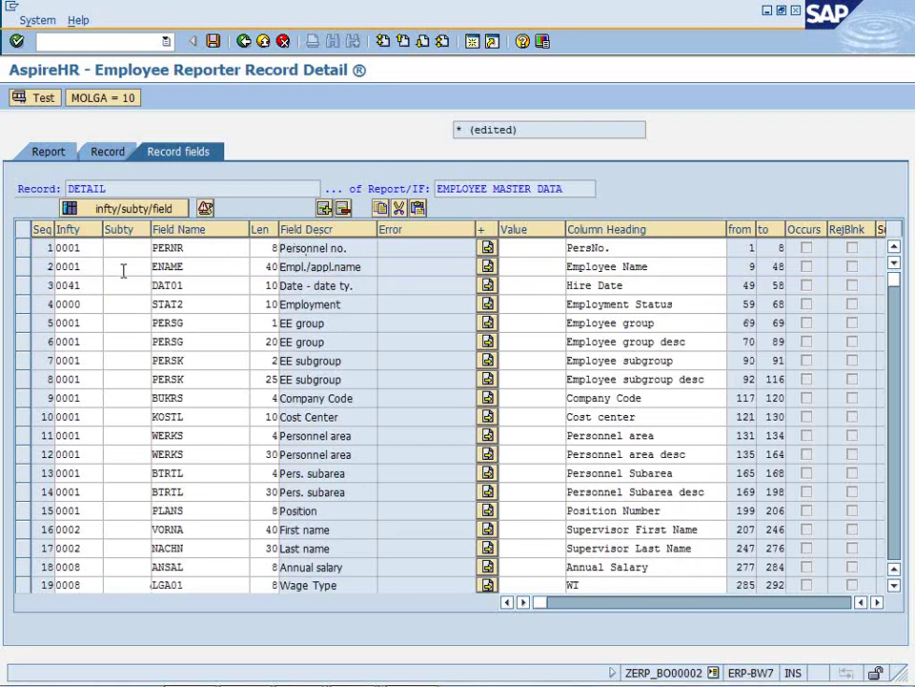
Insert the payroll area field ABKRS from infotype 0001 above the employee name row, and delete that row again
click(23, 267)
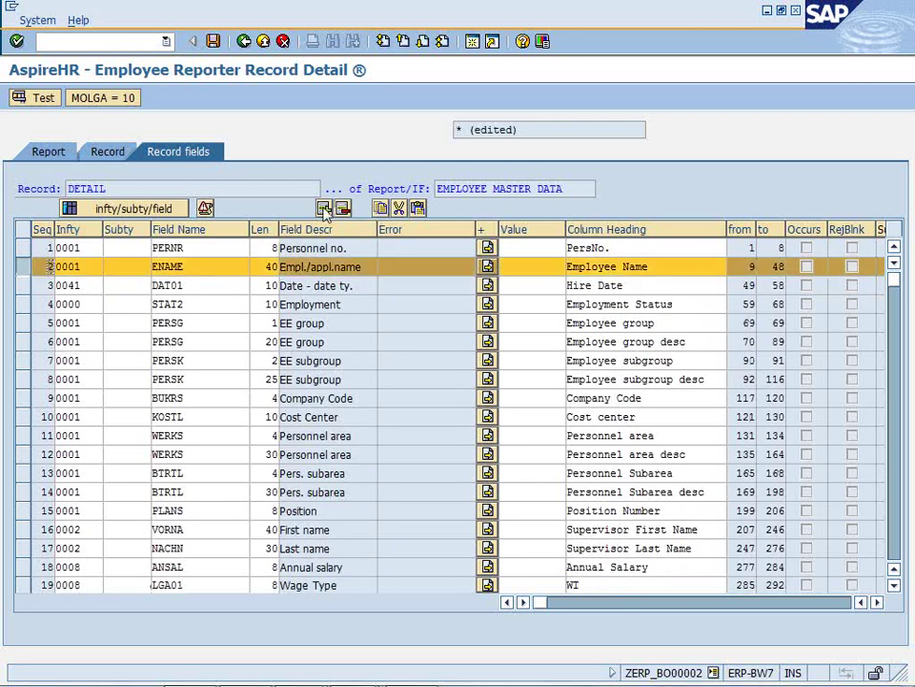
click(325, 208)
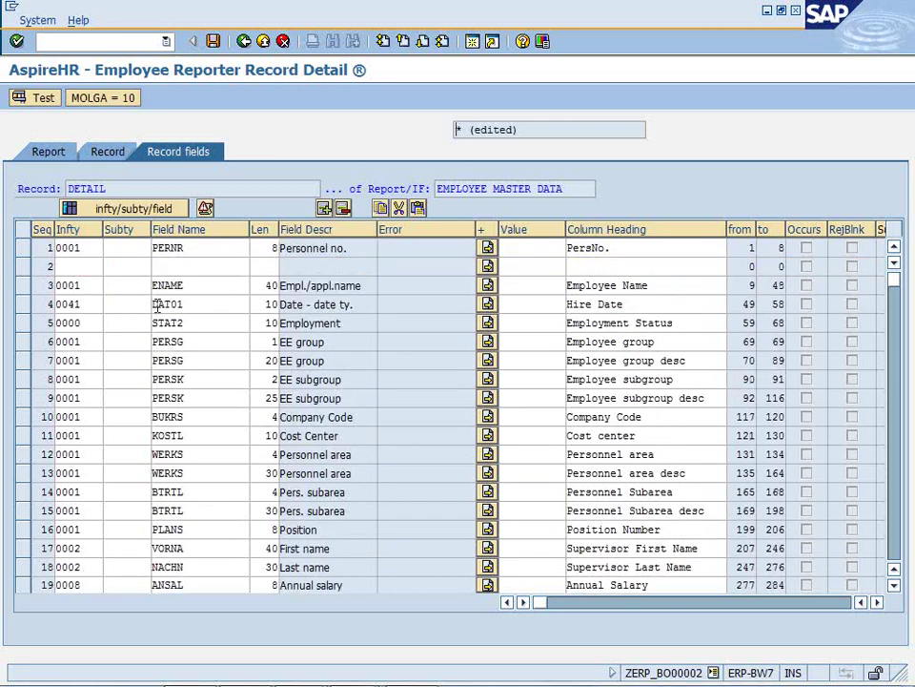
click(184, 284)
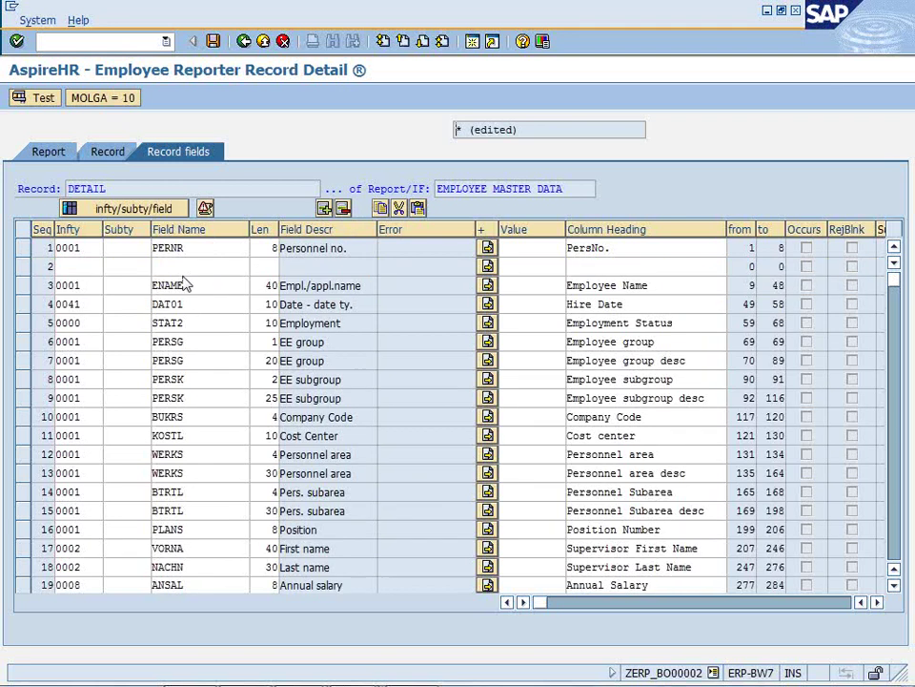
click(75, 268)
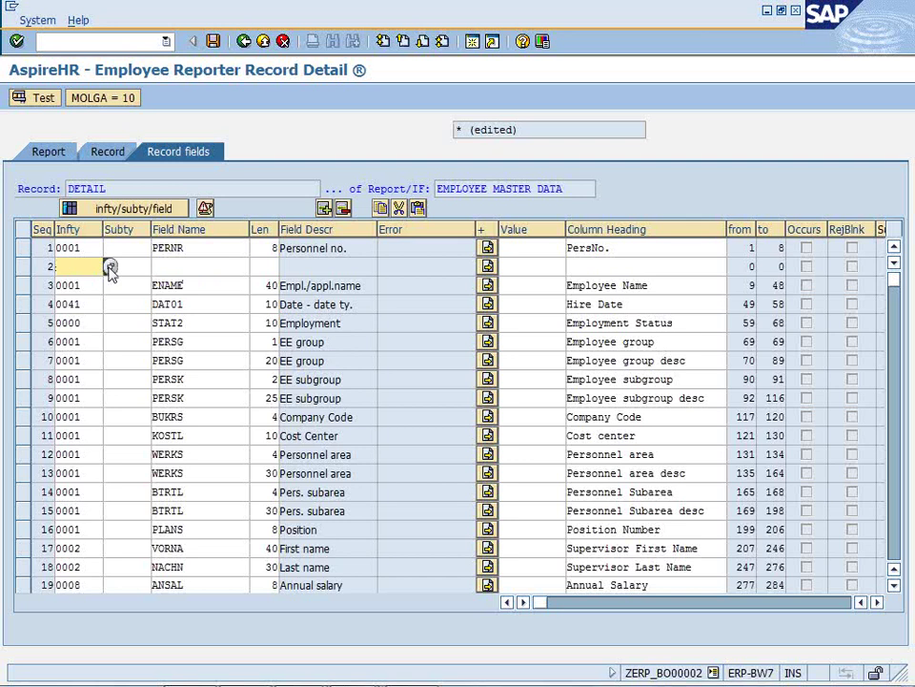
click(110, 269)
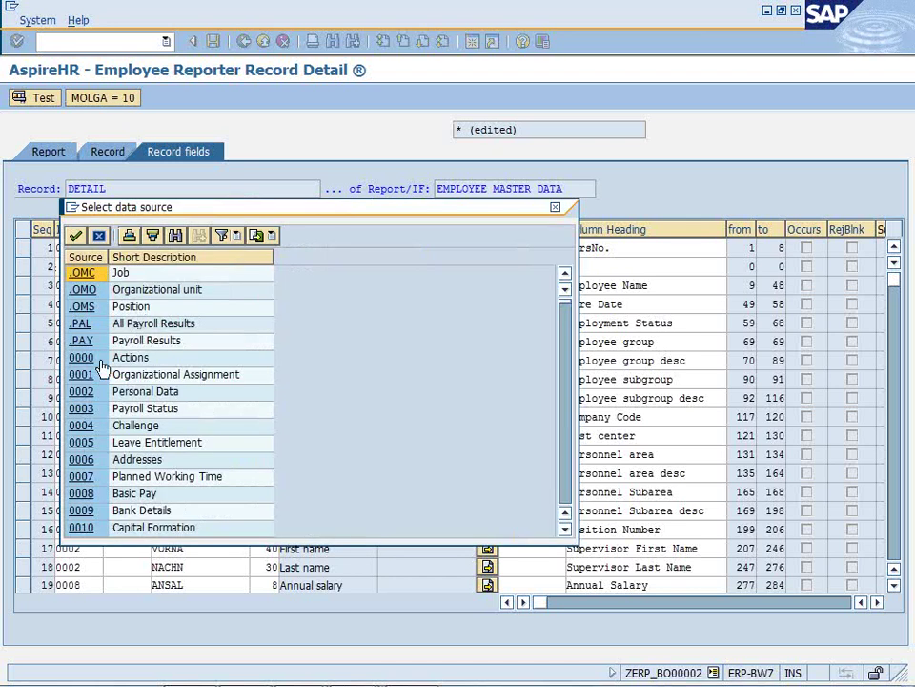
click(84, 376)
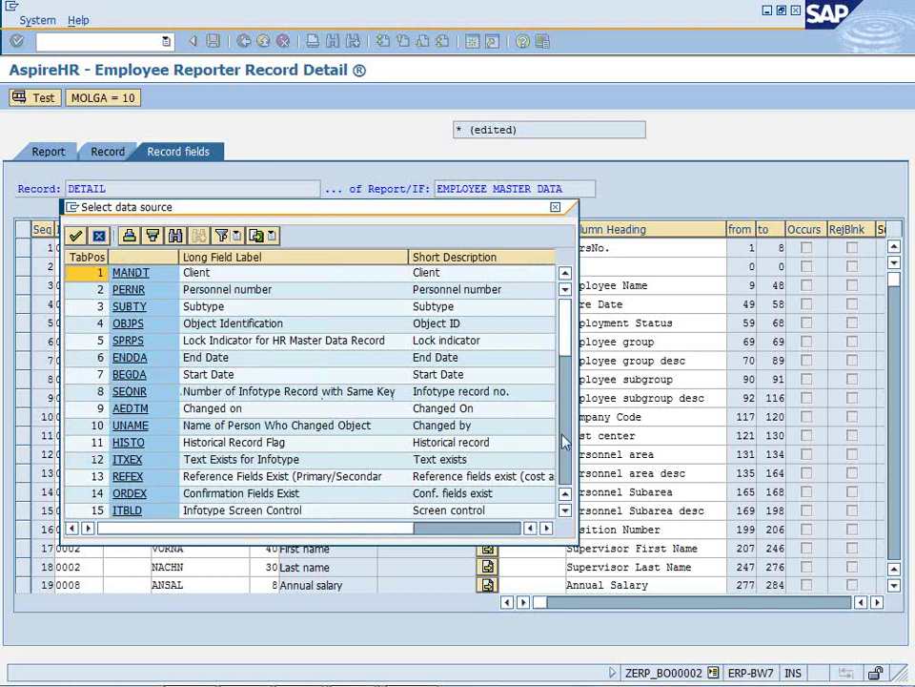
scroll(424, 339, down, 5)
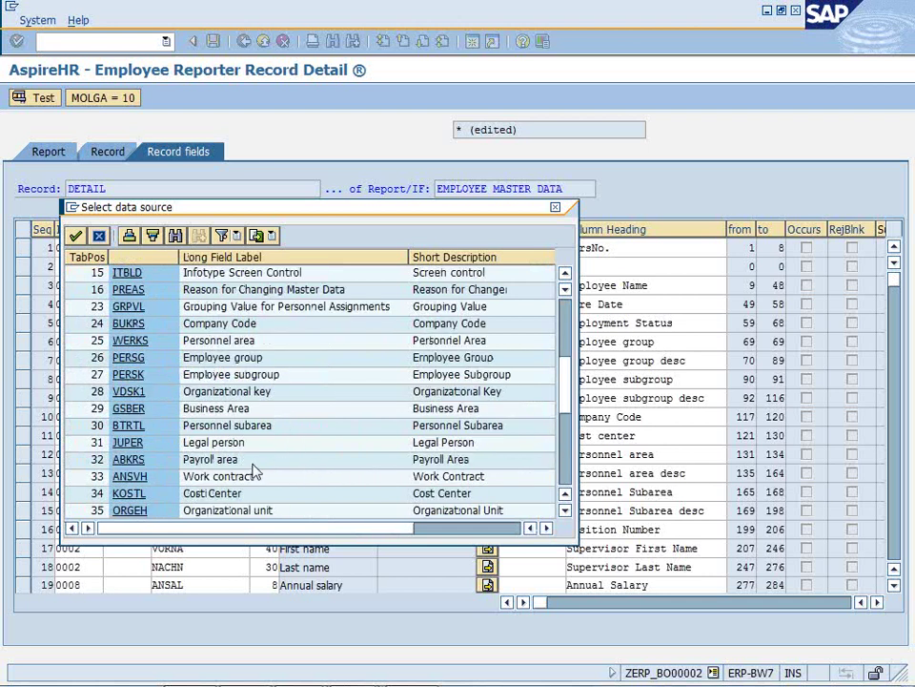
click(132, 460)
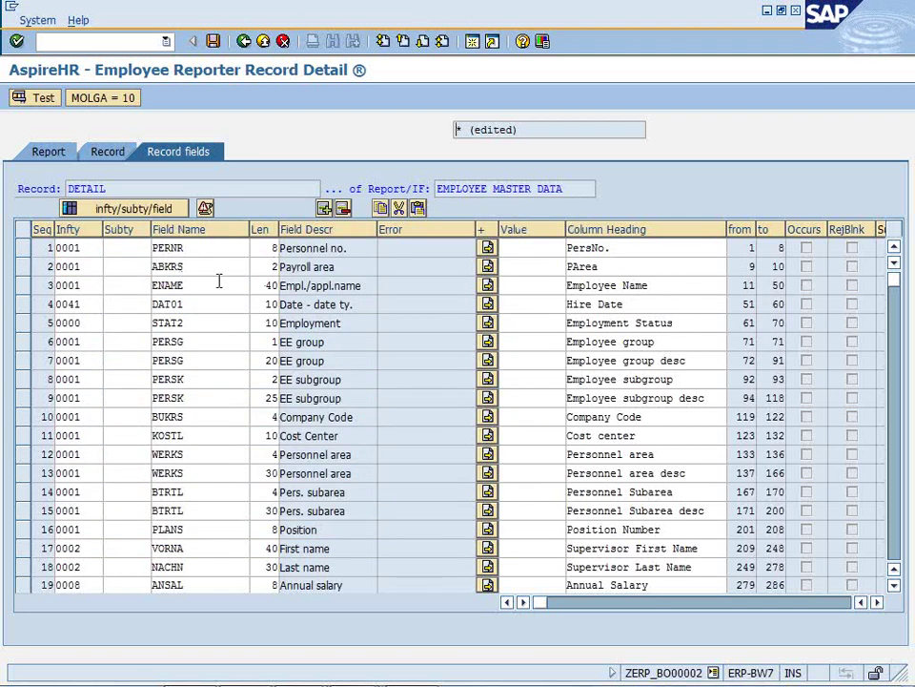
click(26, 270)
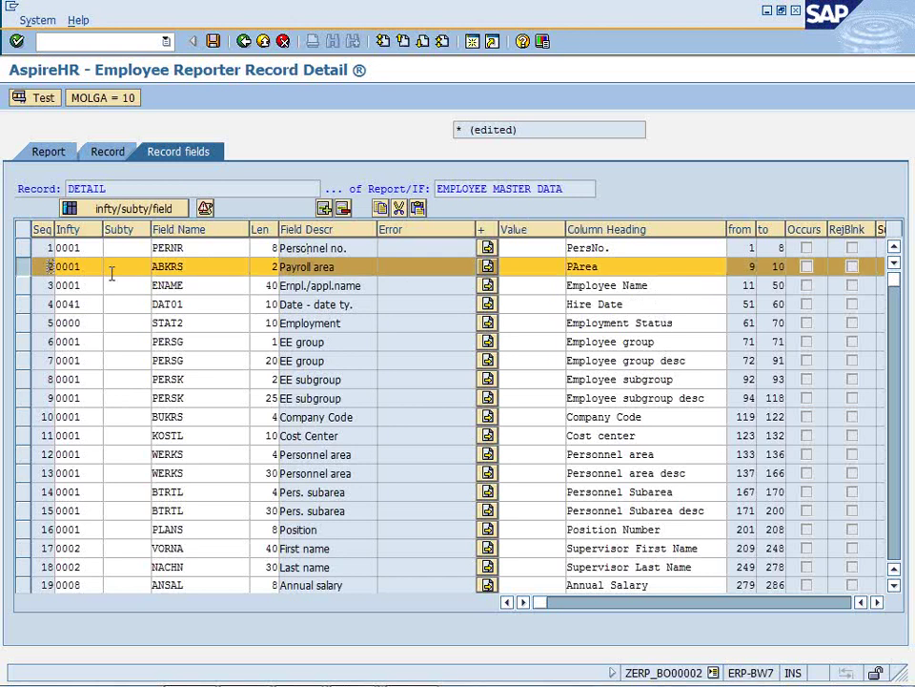
click(343, 208)
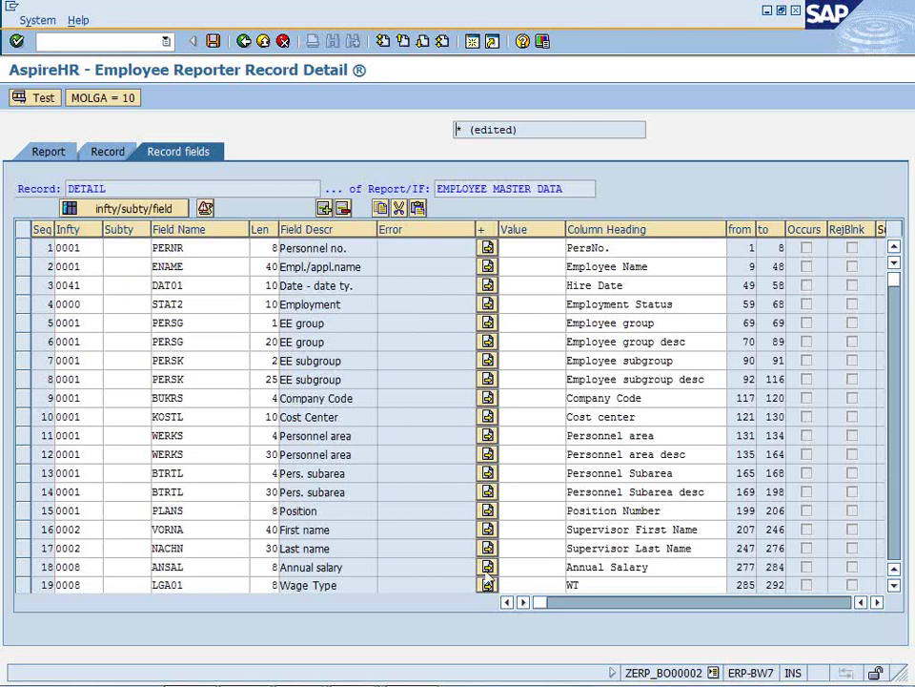
View the Hire Date field's attributes and its PA0041 date search order, leaving the settings unsaved
click(487, 286)
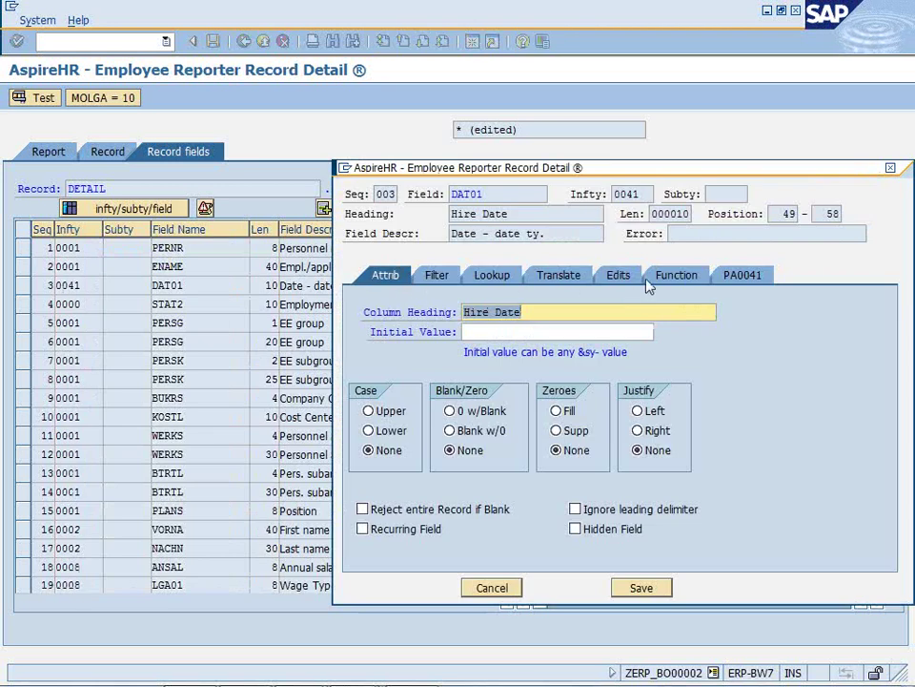
click(741, 279)
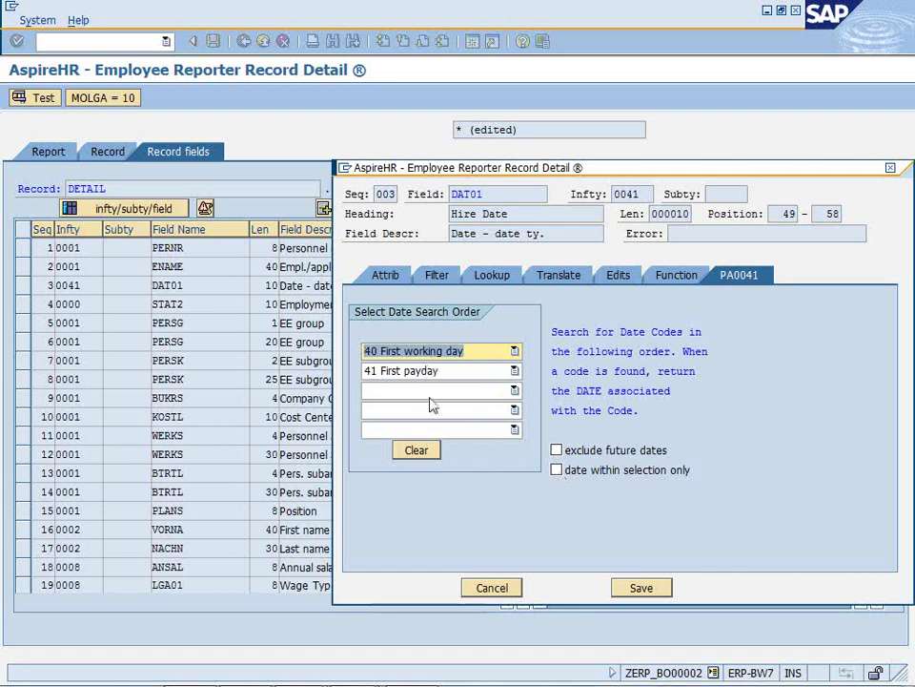
click(493, 589)
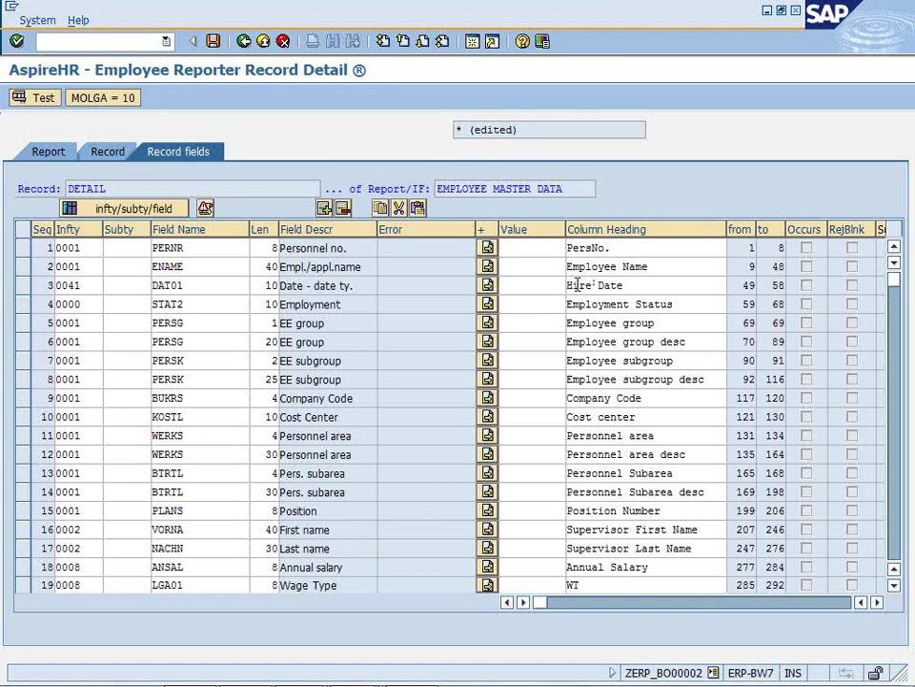
Change the DAT01 field's column heading to Date, and set it back to Hire Date
double_click(635, 285)
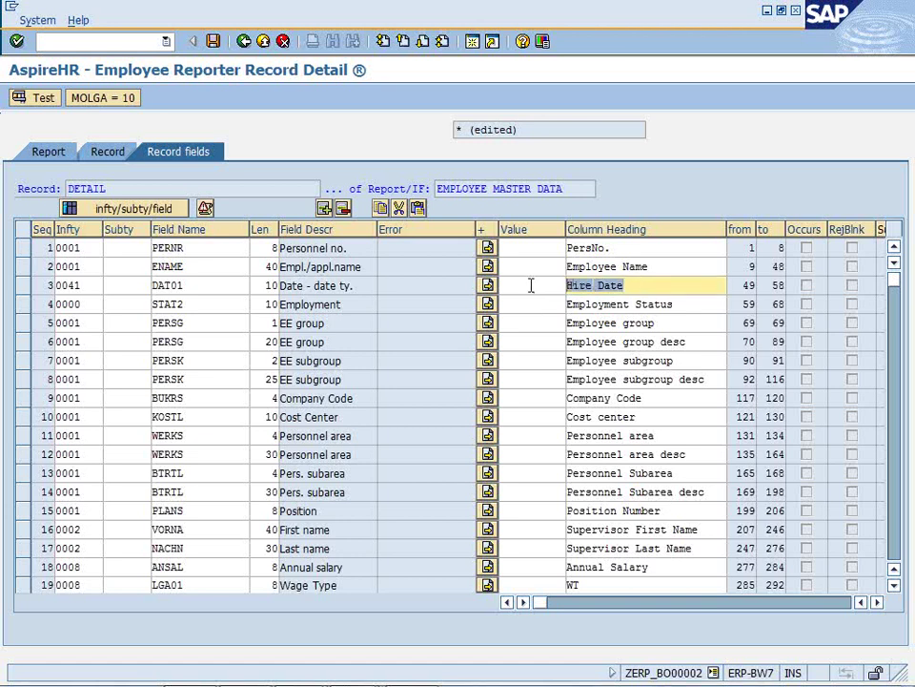
key(Delete)
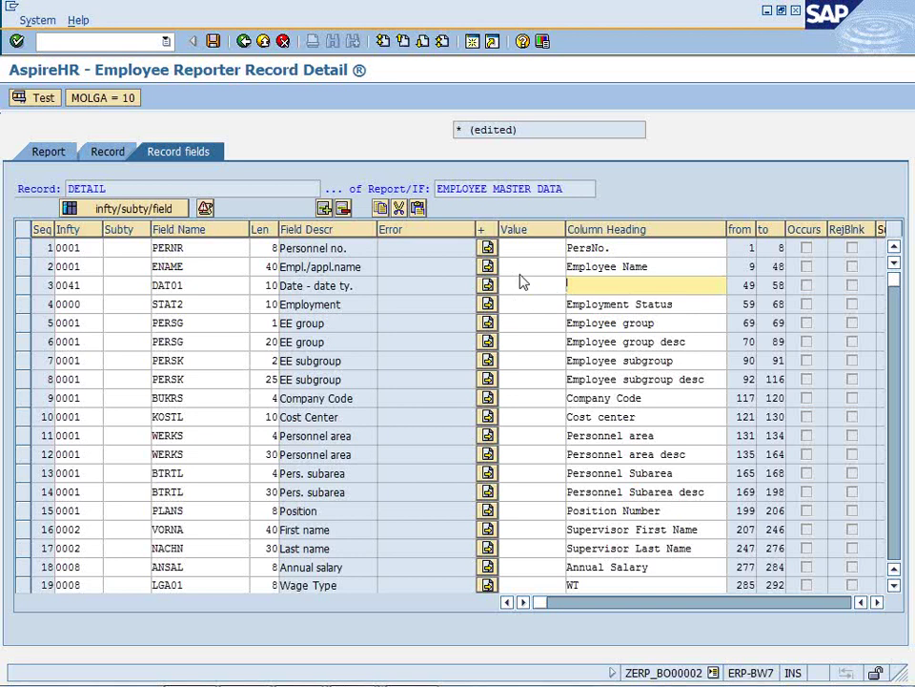
text(Date)
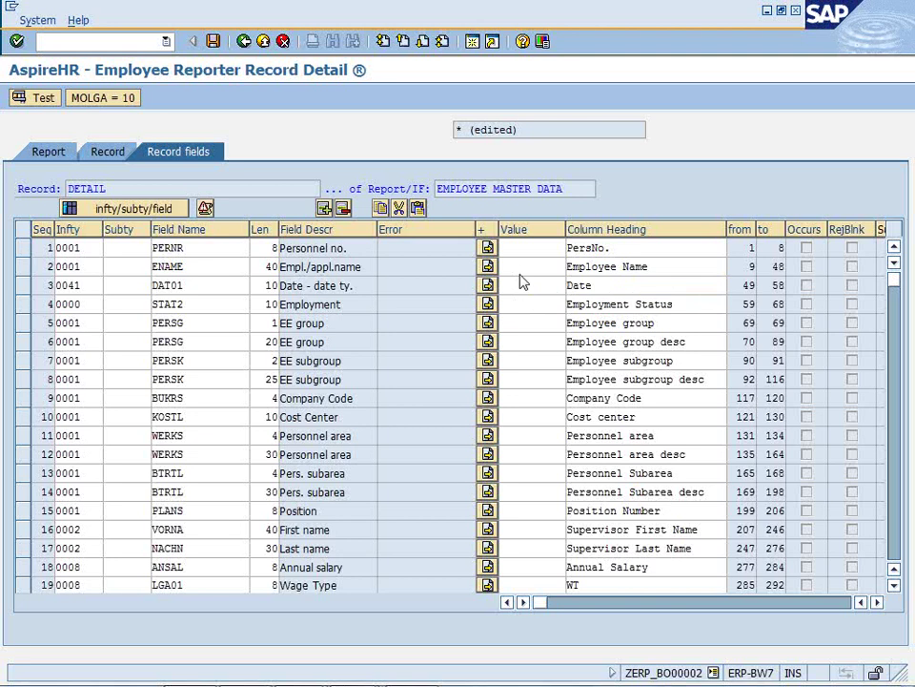
click(610, 286)
key(shift+Home)
text(Hire Date)
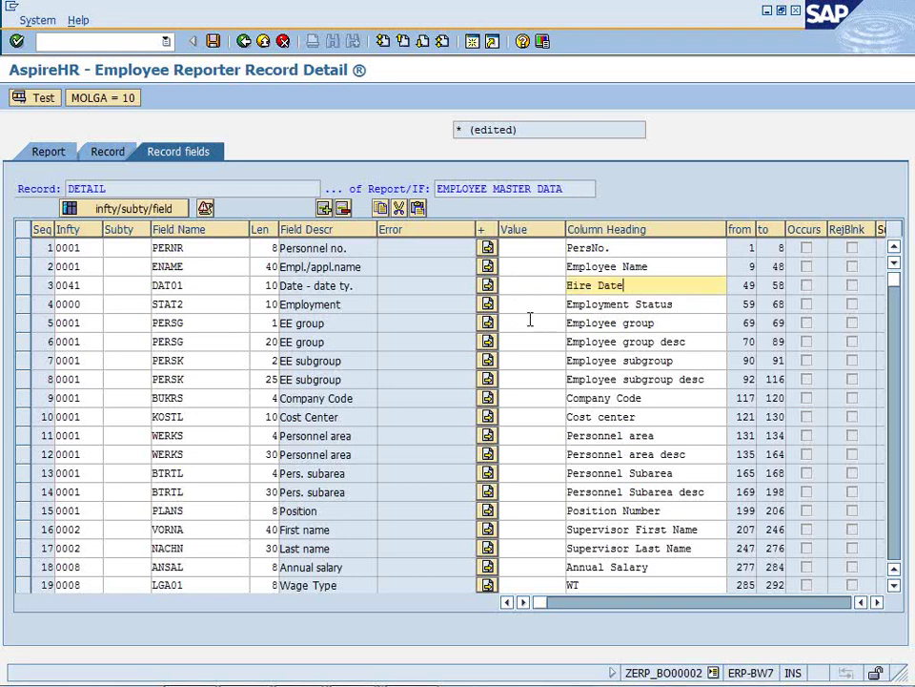
key(Return)
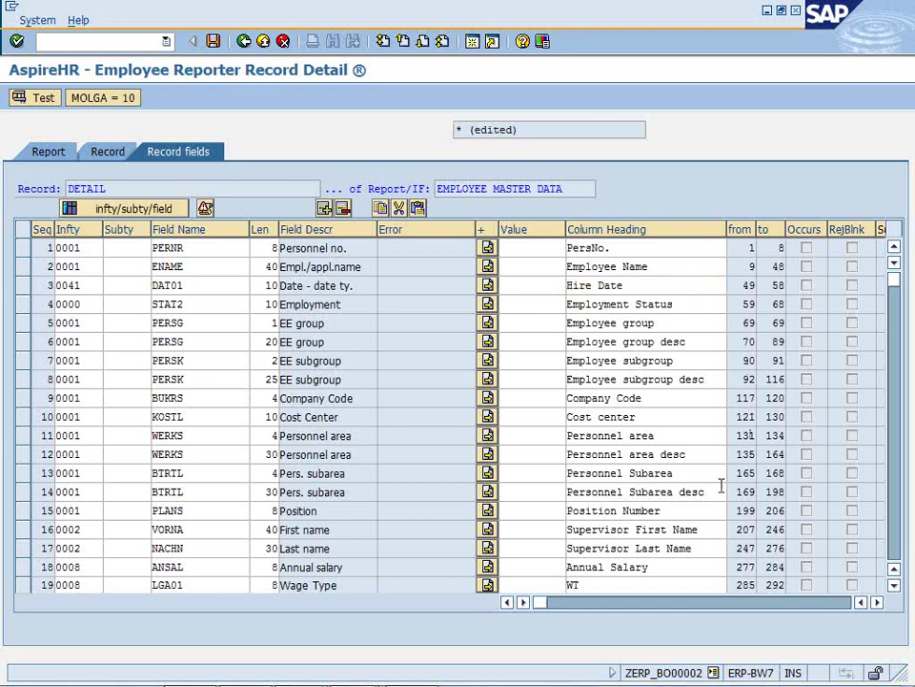
View the function assigned to the Supervisor First Name field VORNA in row 16, leaving its settings unsaved
click(877, 601)
click(877, 602)
click(878, 602)
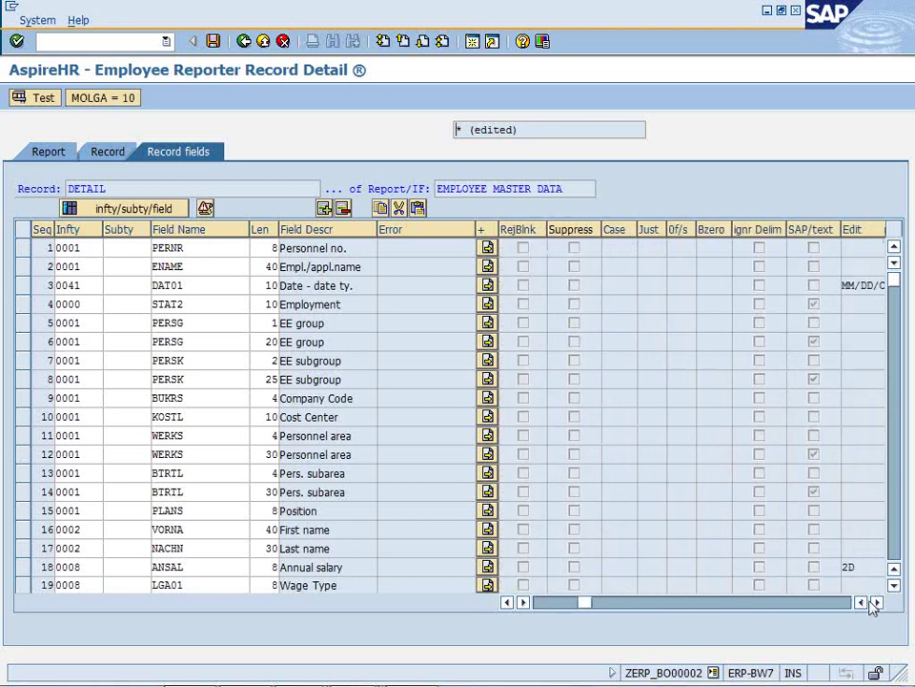
click(813, 304)
click(488, 530)
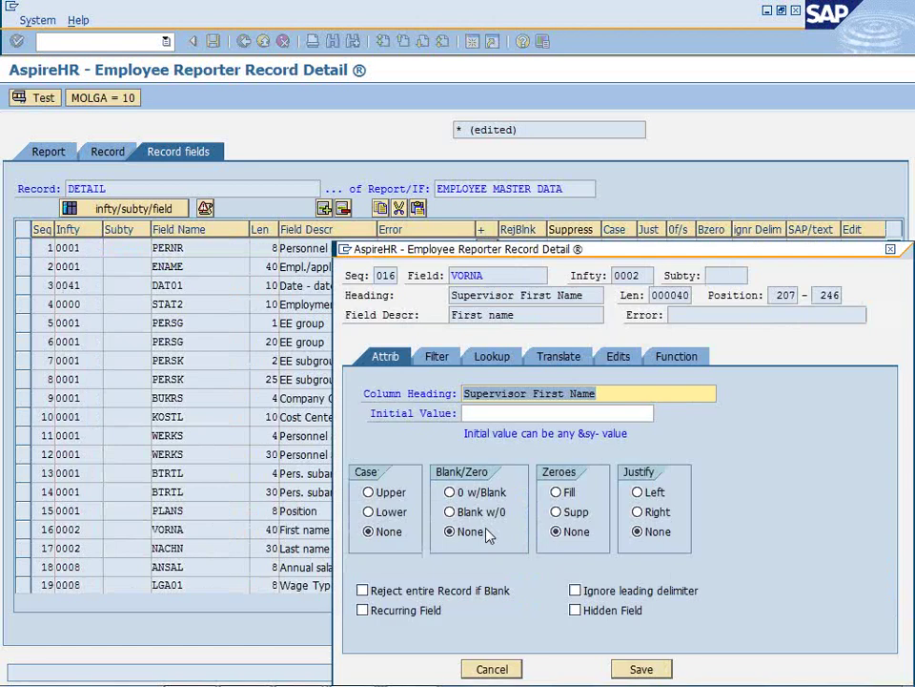
click(676, 357)
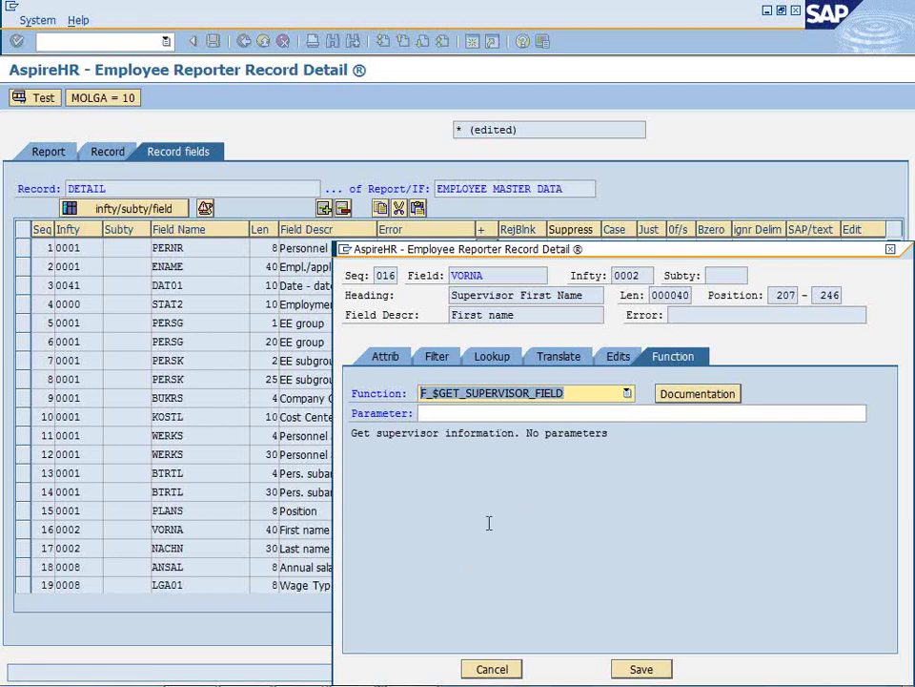
click(492, 669)
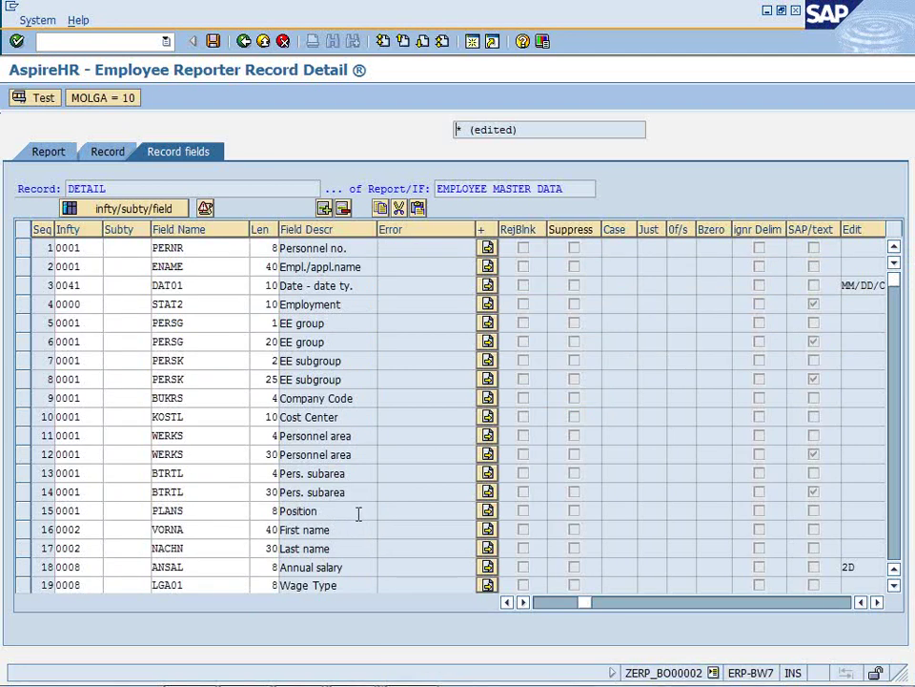
View the available address subtypes for the infotype 0006 STRAS street field, and cancel without choosing a subtype or data source
click(893, 585)
click(893, 585)
click(894, 585)
click(893, 585)
click(893, 585)
click(893, 585)
click(893, 585)
click(893, 585)
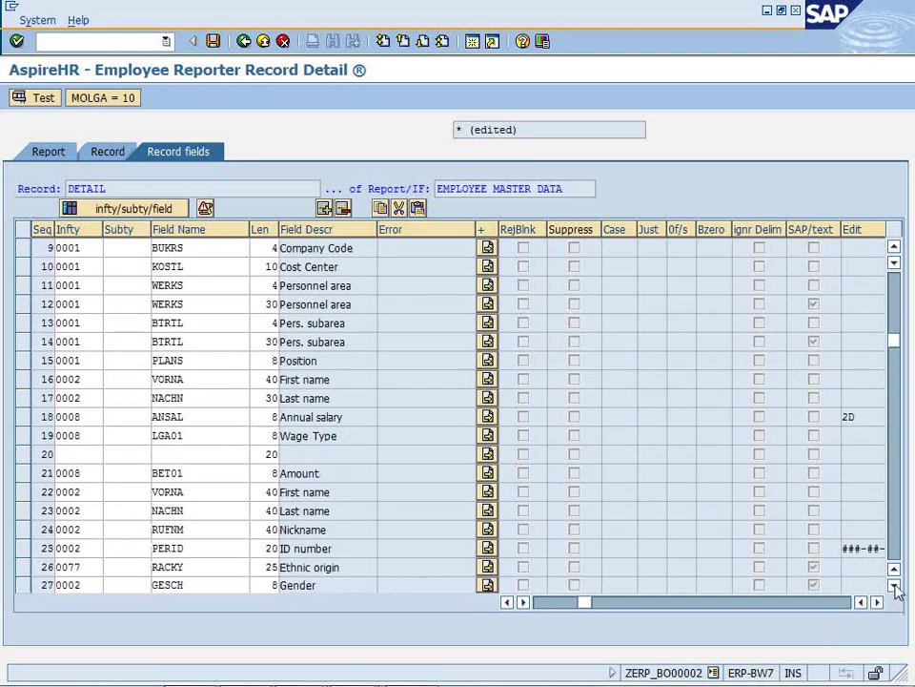
click(894, 584)
double_click(894, 584)
click(893, 584)
double_click(893, 584)
double_click(893, 584)
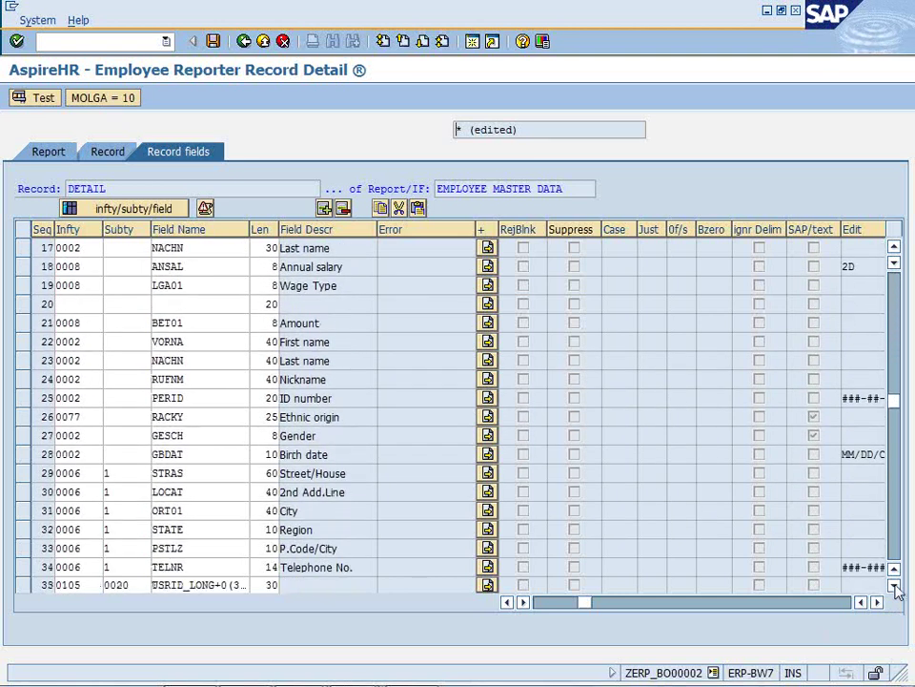
double_click(893, 585)
click(141, 436)
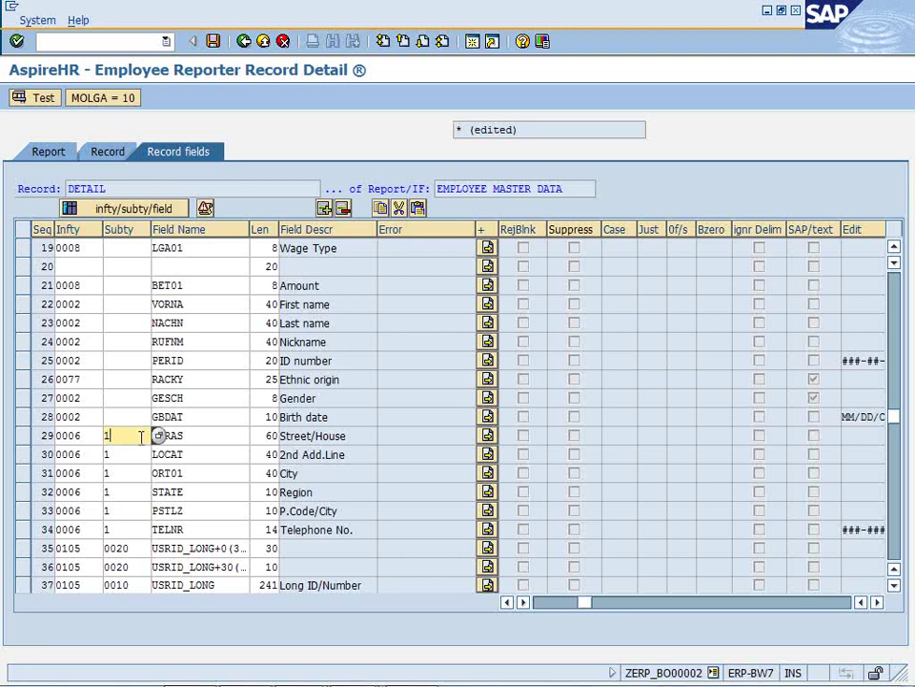
click(159, 435)
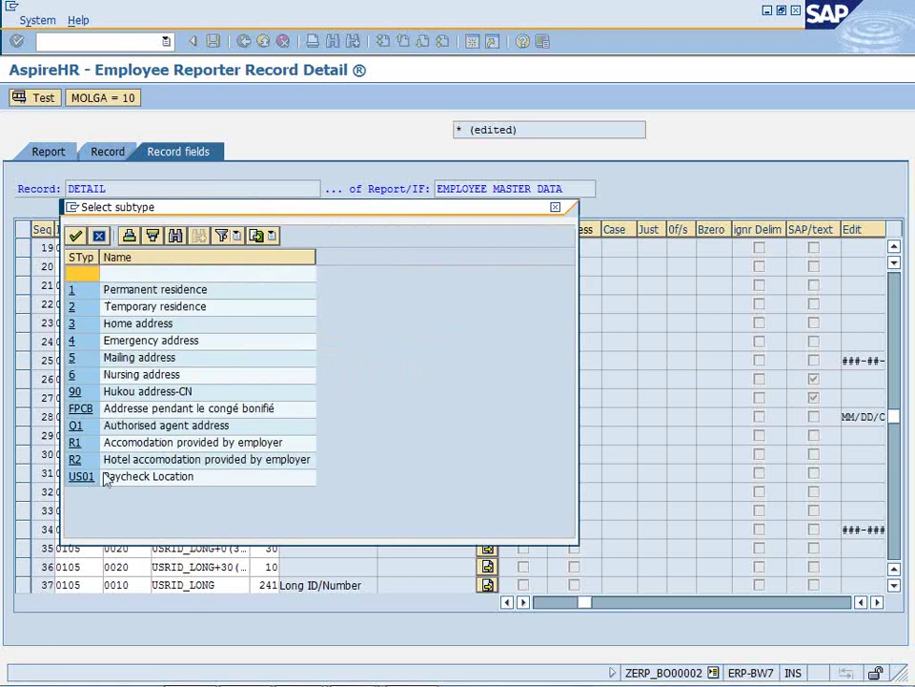
click(554, 209)
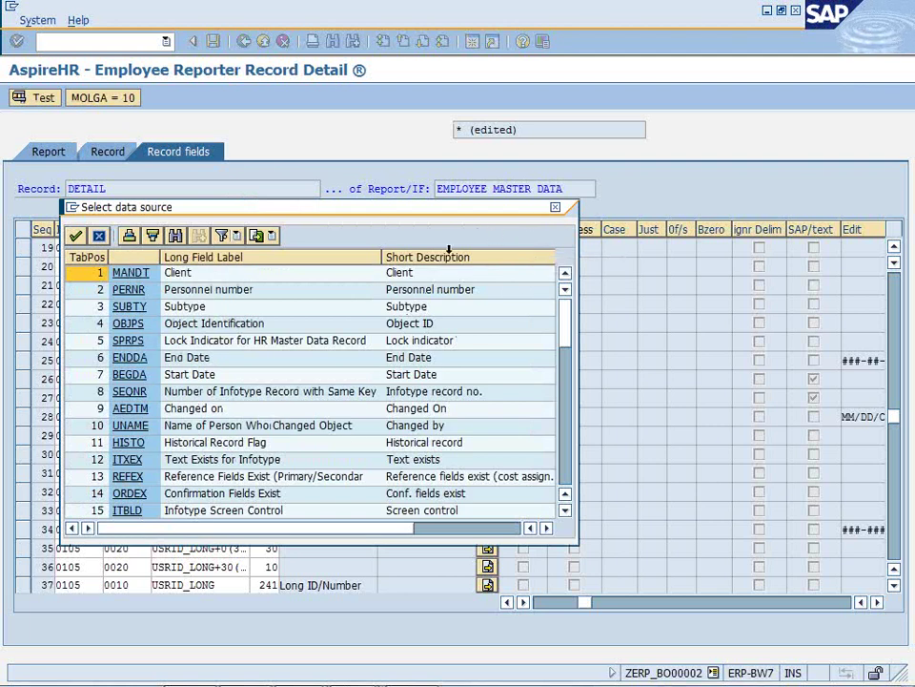
key(Escape)
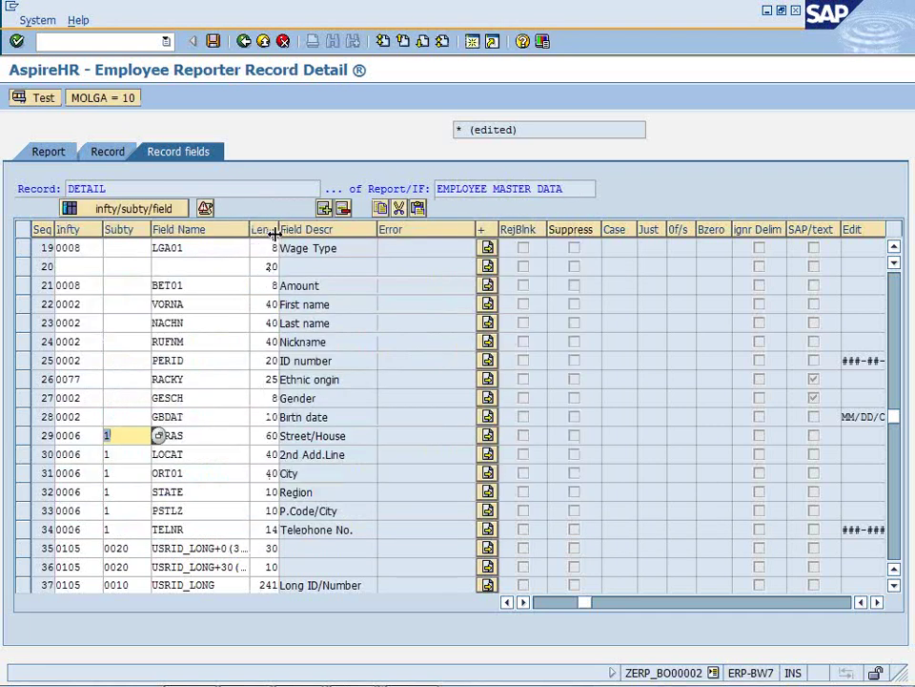
Widen the Field Name column to show the full field names, and view the edit formats of the personal and contact fields
drag(274, 234, 299, 234)
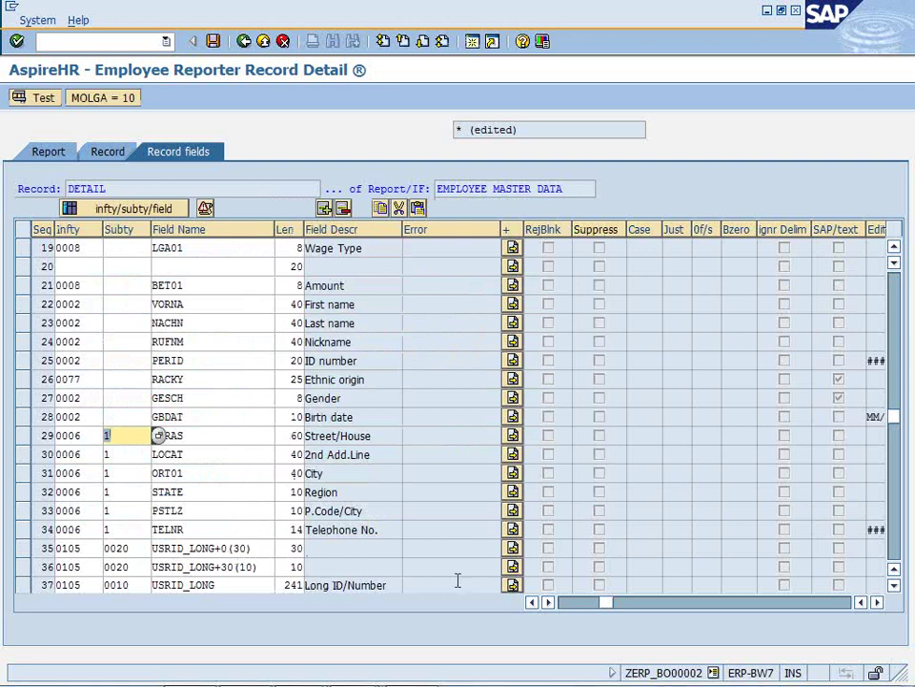
click(876, 602)
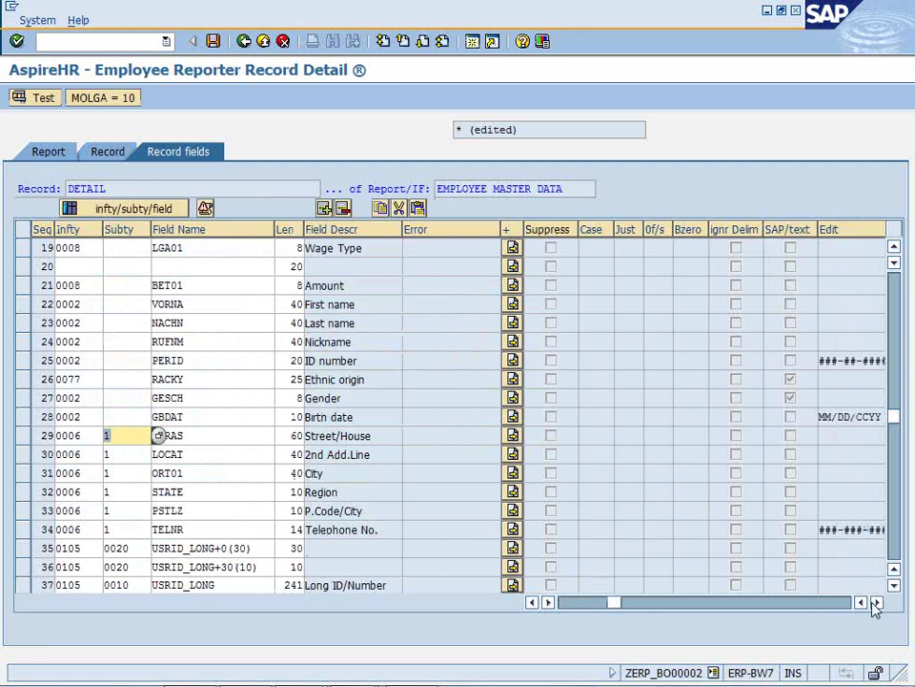
click(876, 601)
click(877, 602)
click(877, 602)
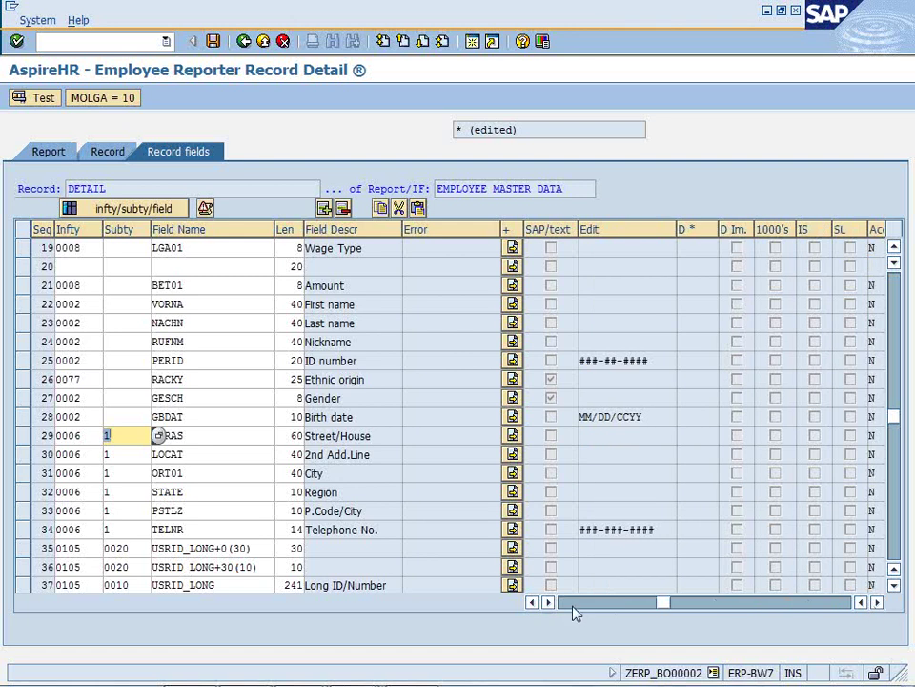
drag(611, 602, 565, 601)
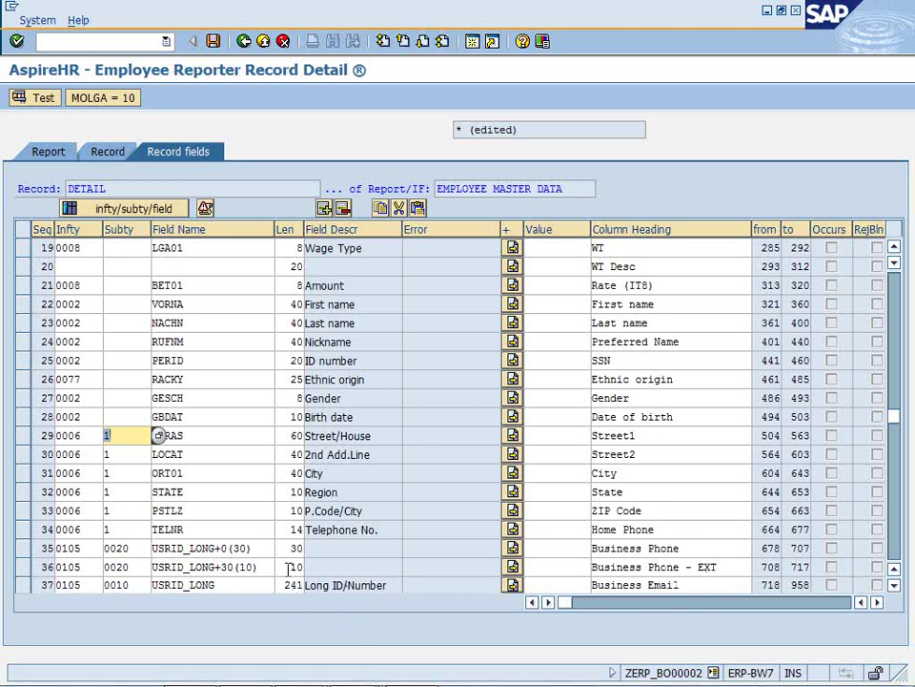
Exit the record detail discarding the unsaved changes, and leave the Employee Master Data report session for SAP Easy Access
click(265, 42)
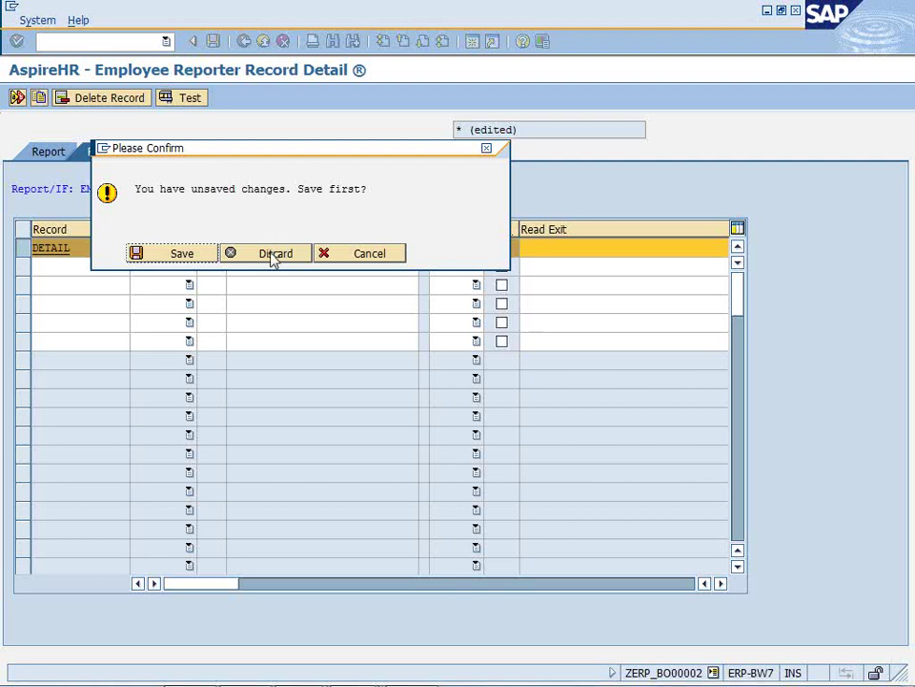
click(274, 255)
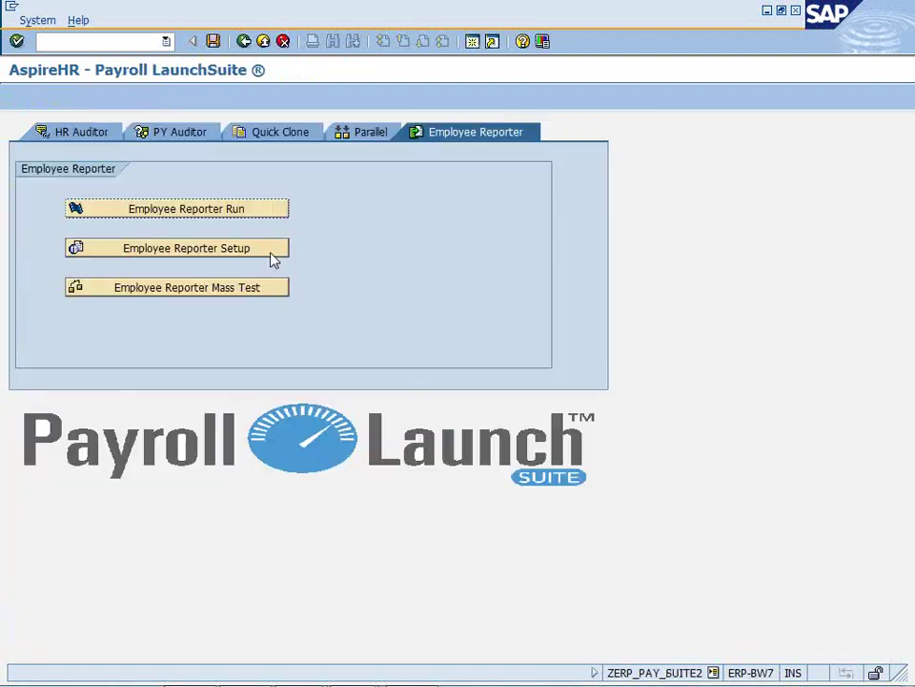
key(alt+Tab)
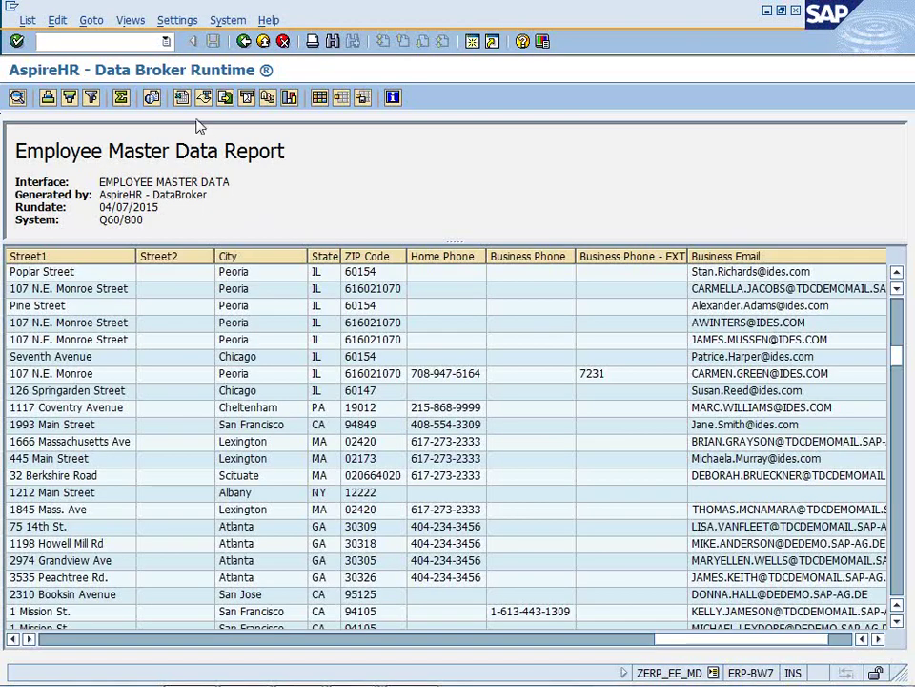
click(244, 42)
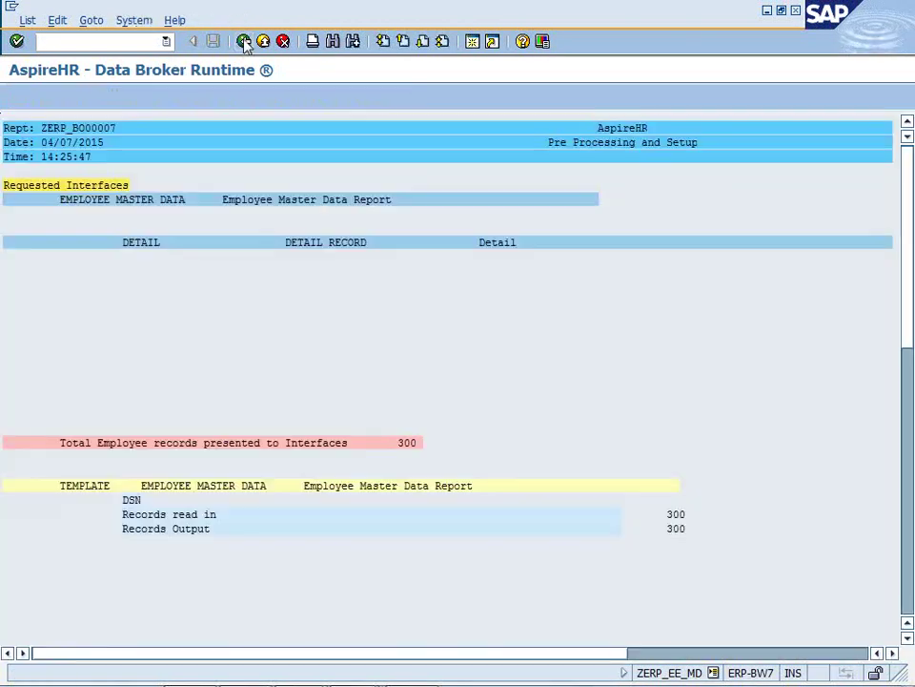
click(244, 41)
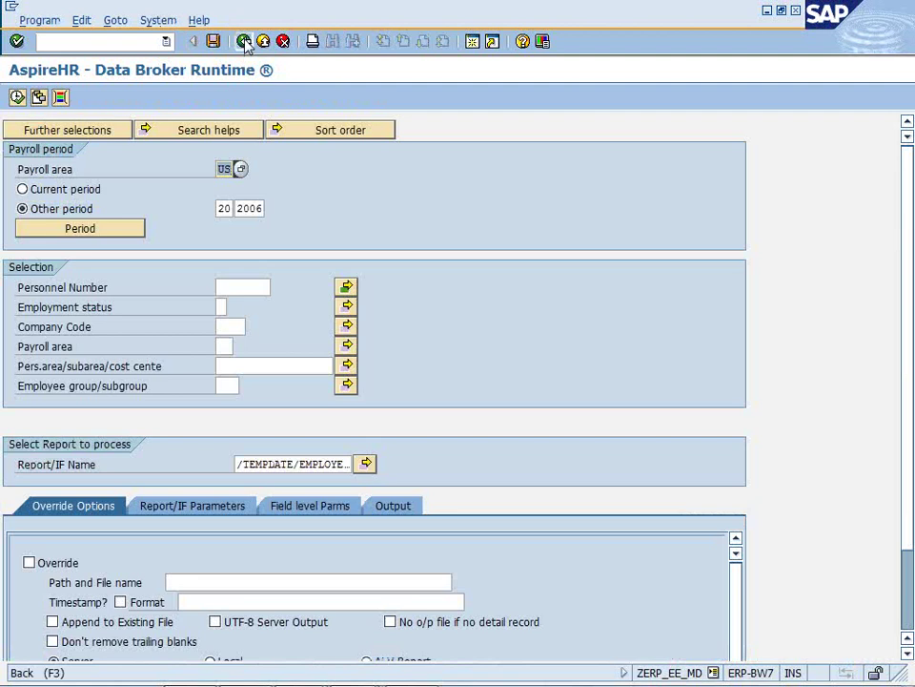
click(244, 42)
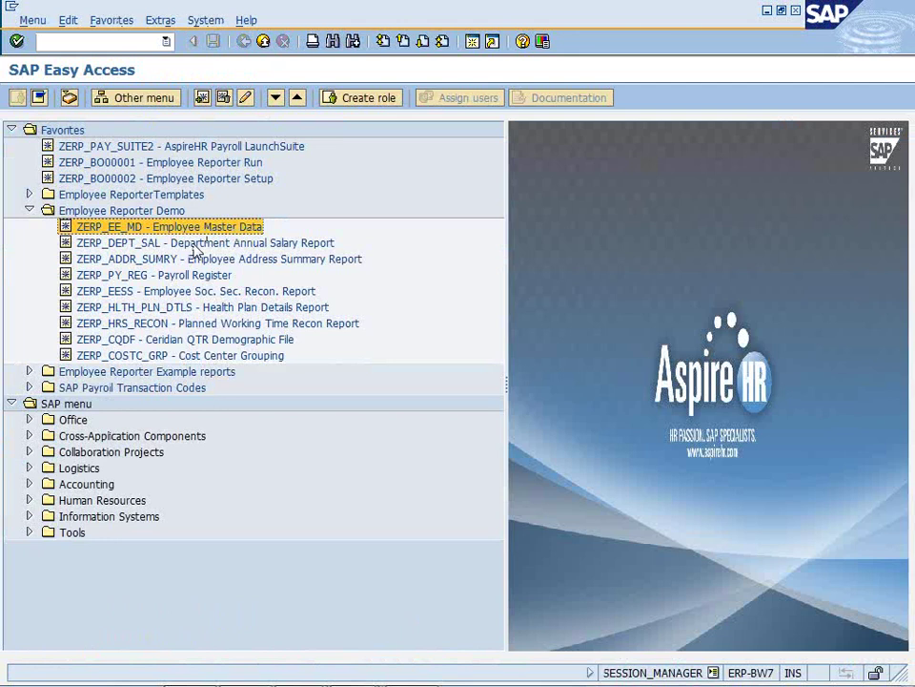
Run the Department Annual Salary Report, and expand the Accounts Payable subtotal with the Org. Unit Desc. column fitted to its contents
double_click(197, 244)
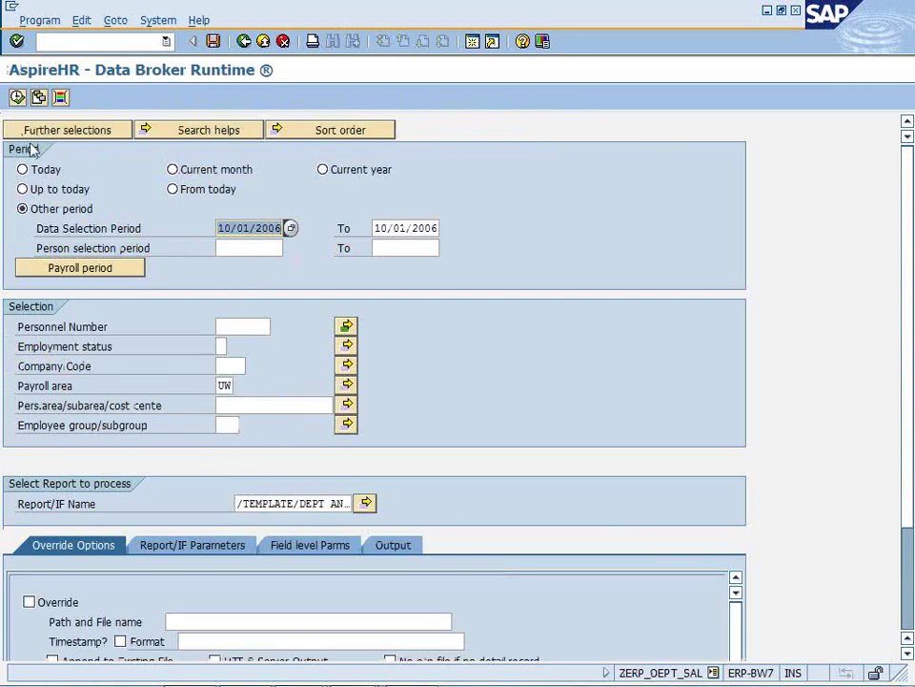
click(17, 98)
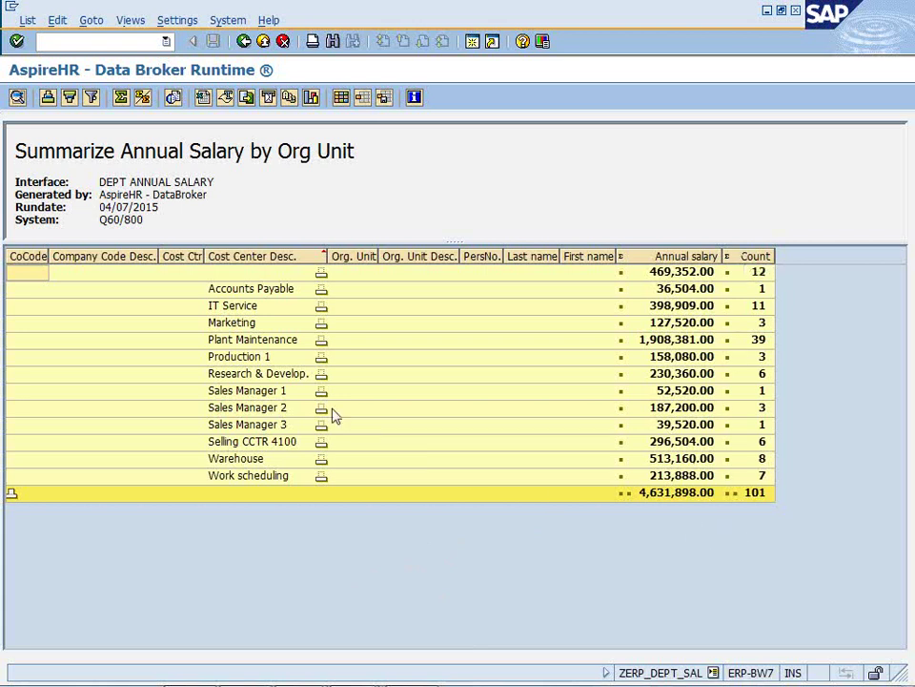
click(321, 290)
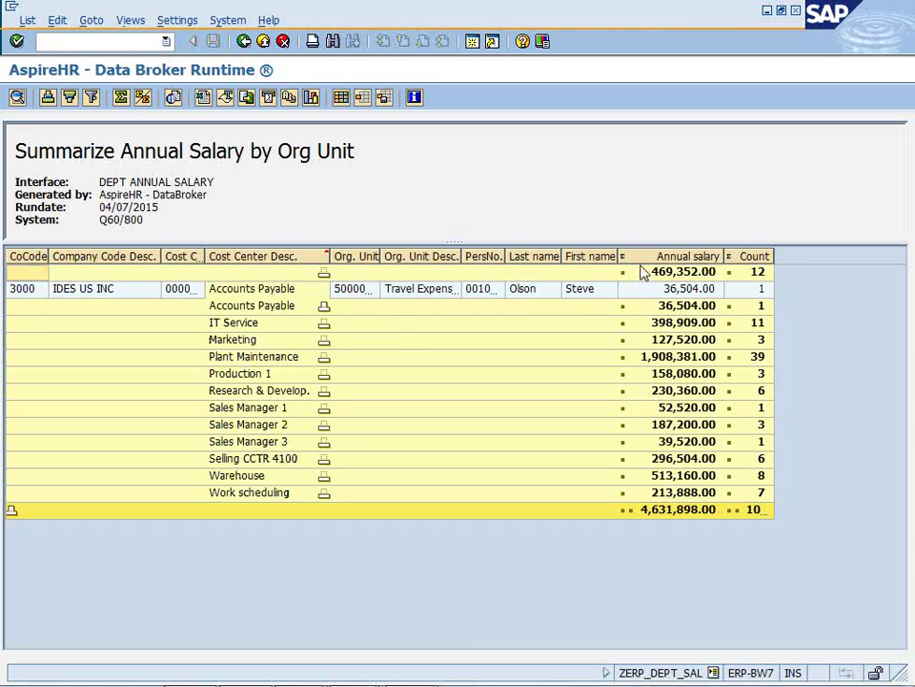
double_click(462, 255)
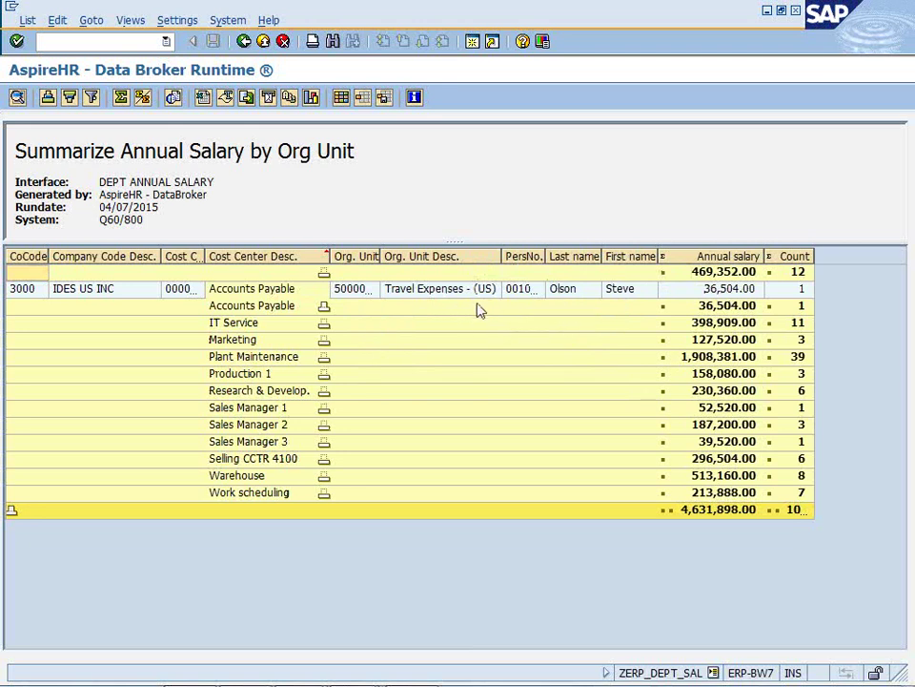
View the displayed columns and sort criteria of the salary report's layout, and cancel without changing it
click(342, 98)
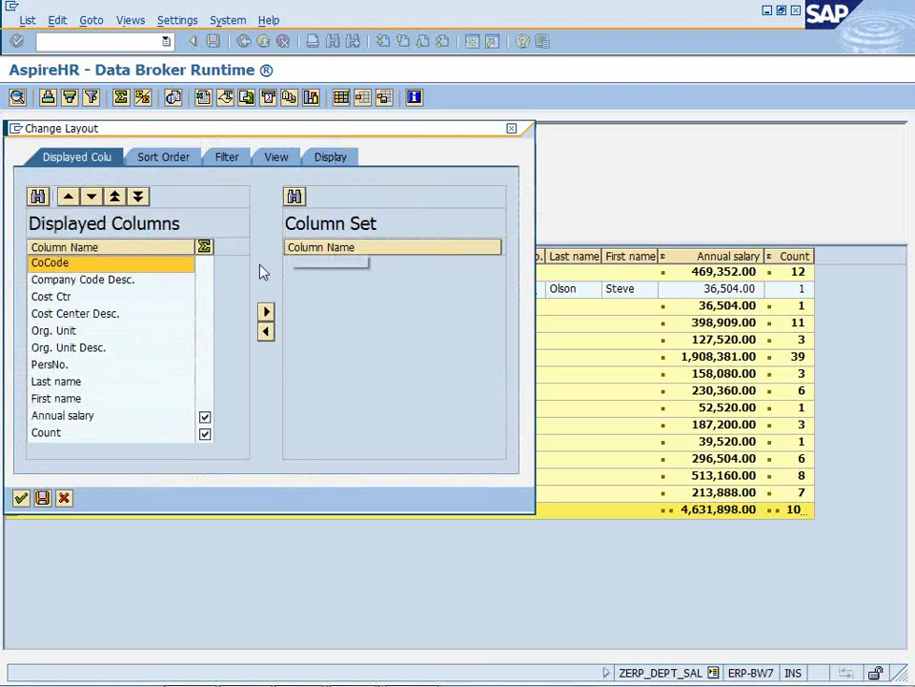
click(175, 160)
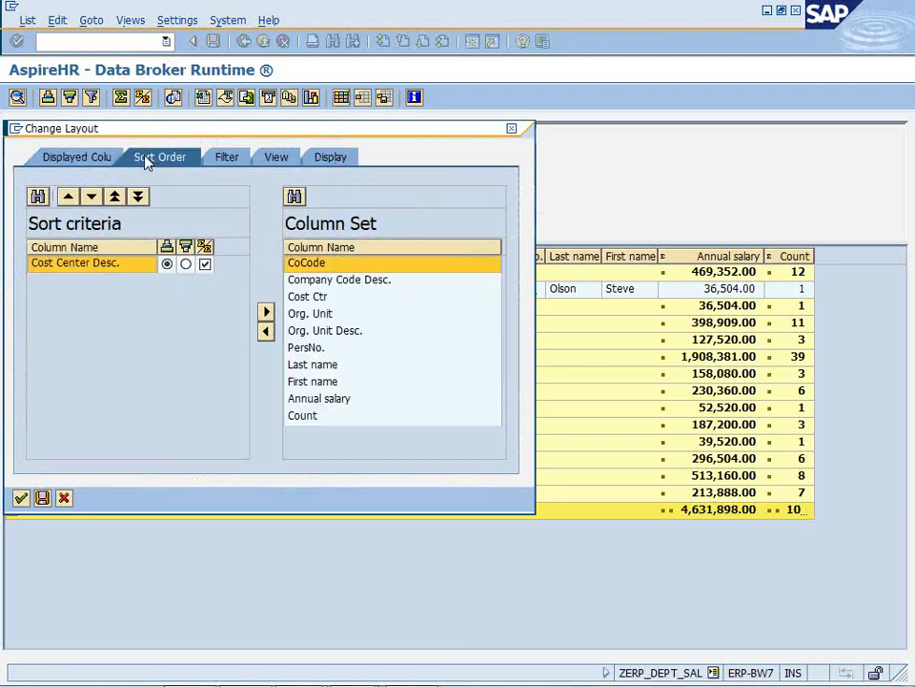
click(103, 160)
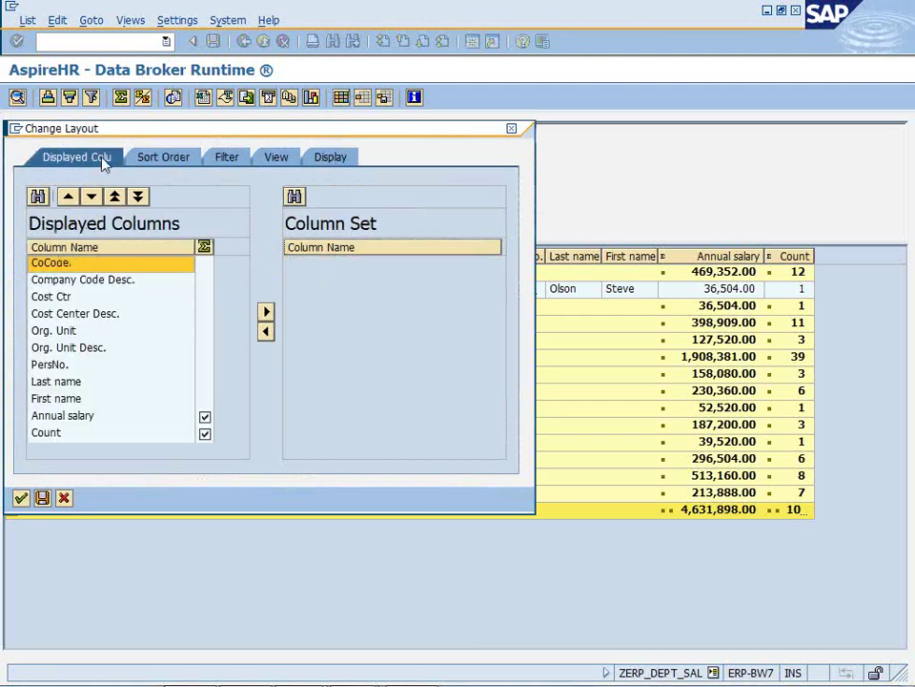
click(63, 499)
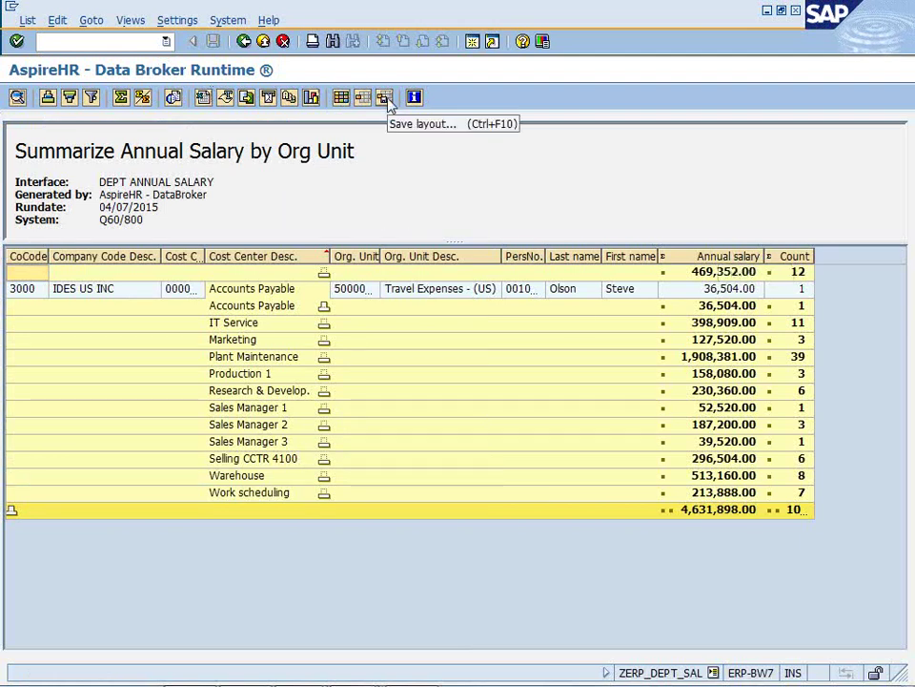
View the display variant set in the salary report's output options, and go back to SAP Easy Access
click(244, 42)
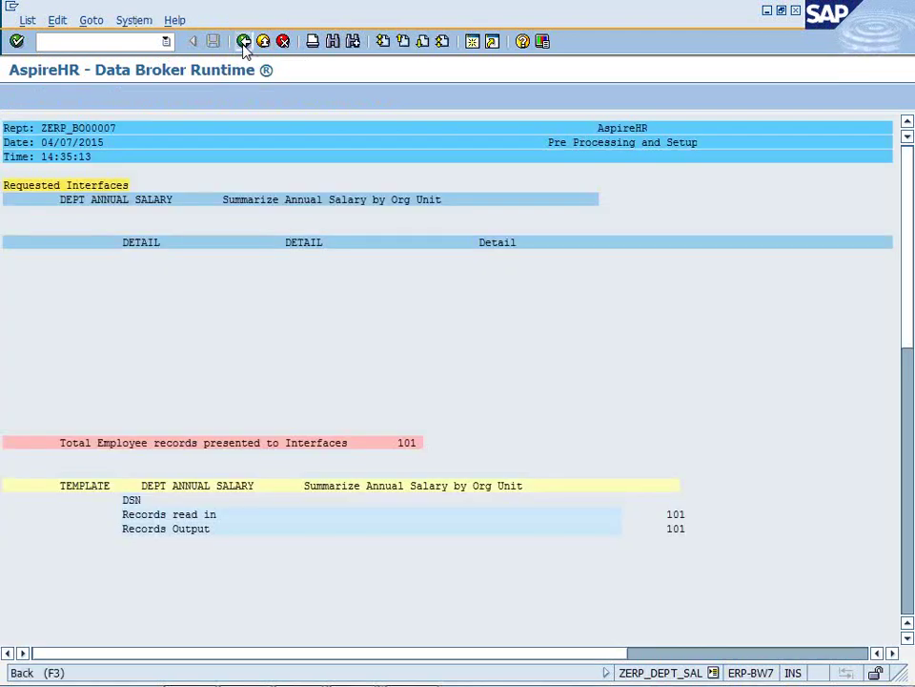
click(244, 42)
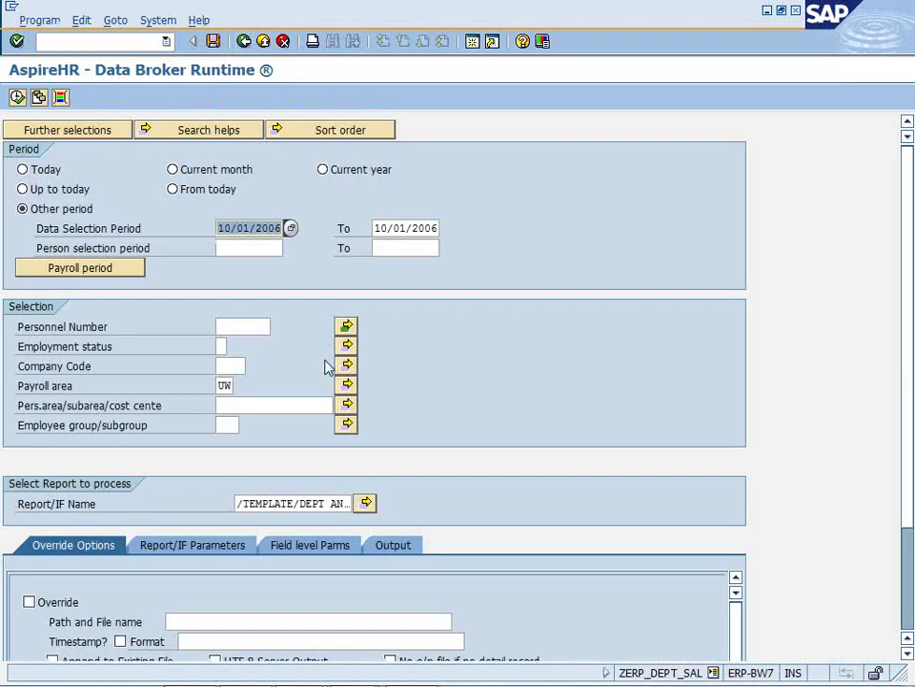
click(394, 547)
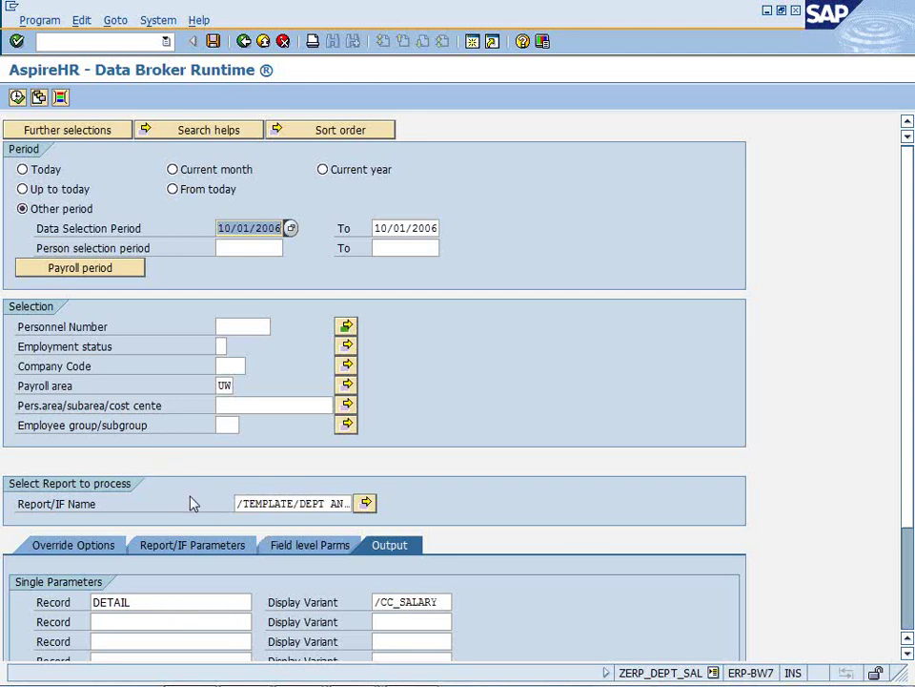
click(245, 42)
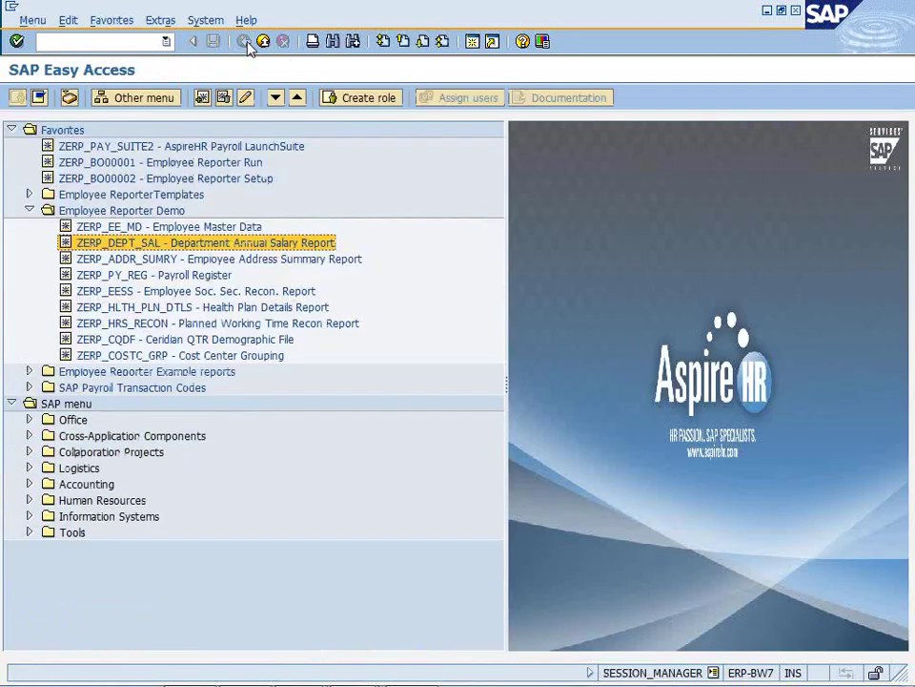
Run the Employee Address Summary Report with its preset selections, and select the Permanent Address column in the results
double_click(216, 259)
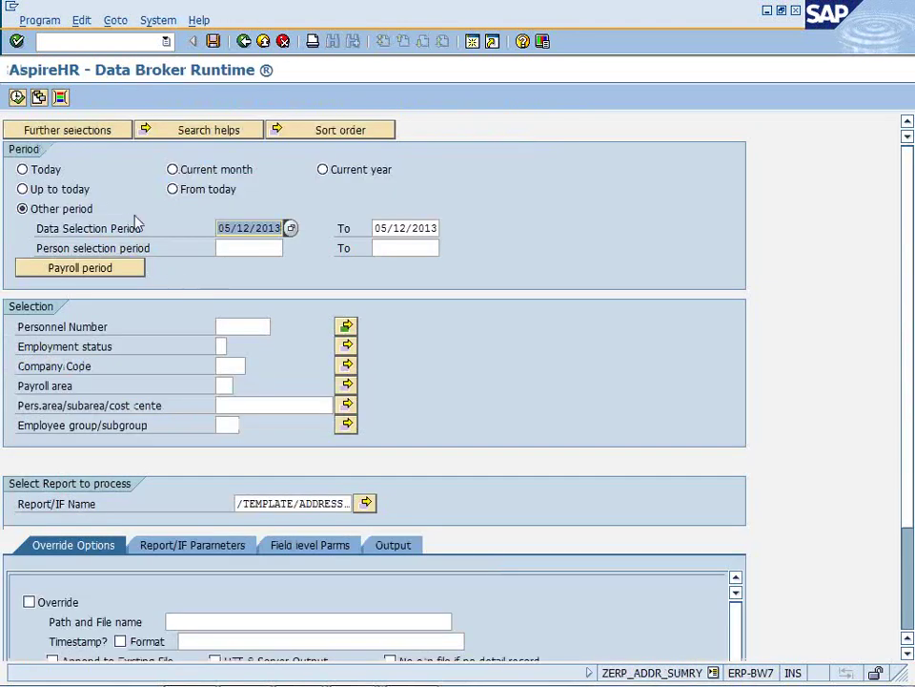
click(17, 99)
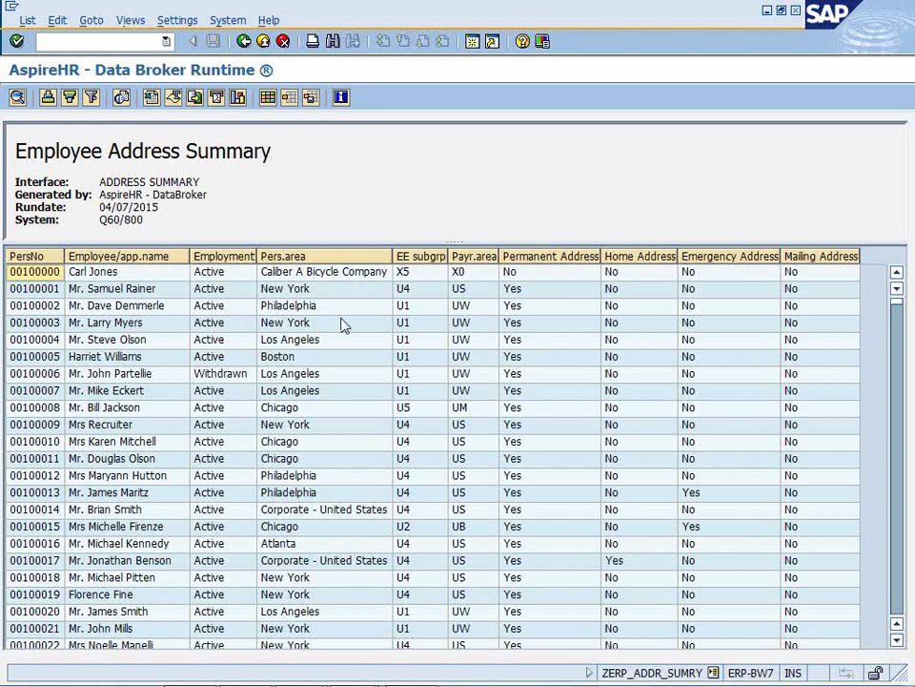
click(572, 256)
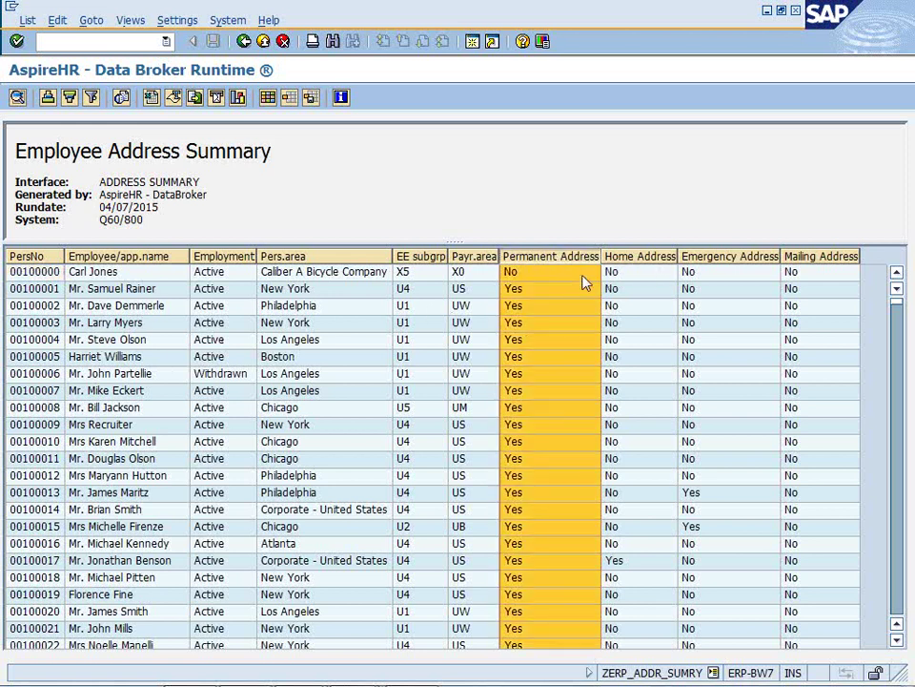
Highlight the Home Address, Emergency Address and Mailing Address columns in turn, and go back to SAP Easy Access
click(643, 256)
click(727, 256)
click(796, 256)
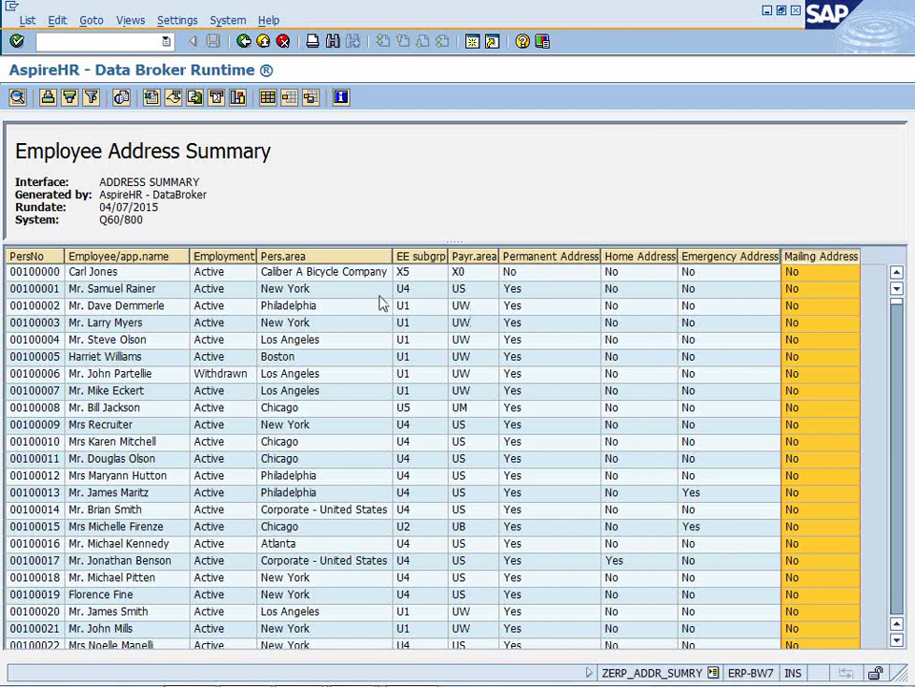
click(244, 42)
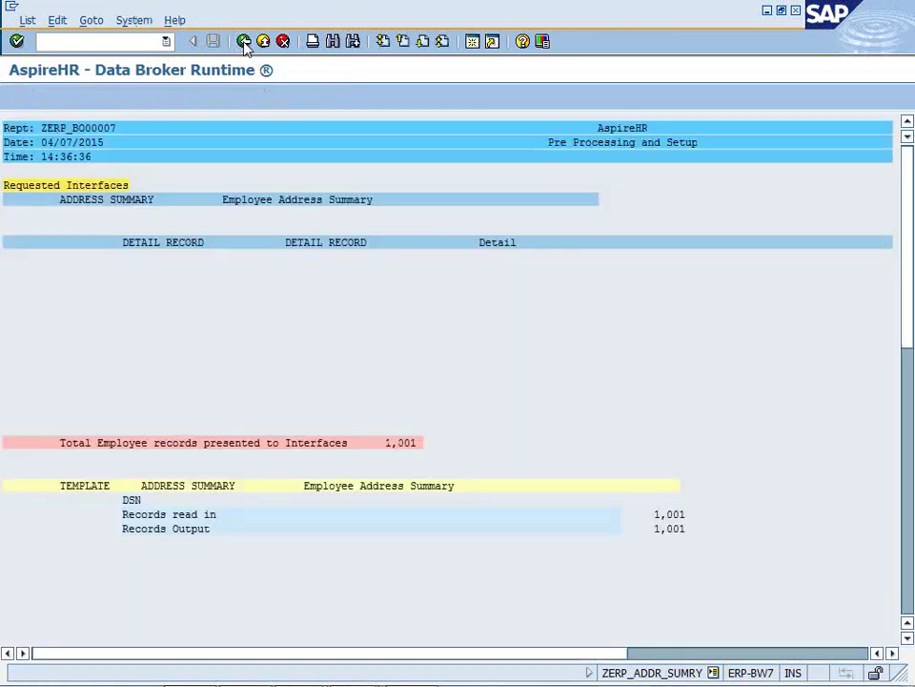
click(244, 42)
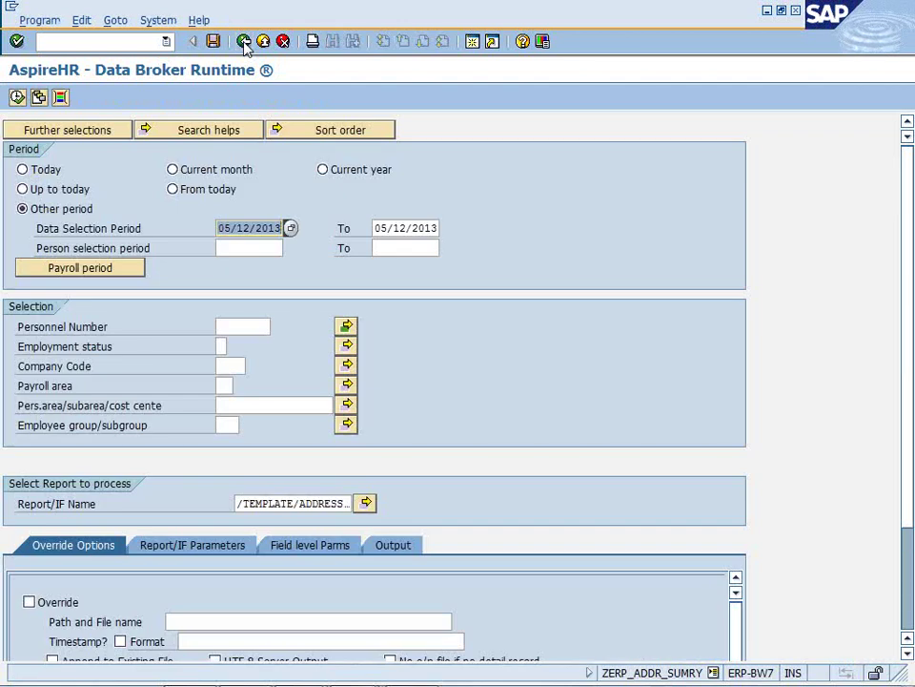
click(244, 42)
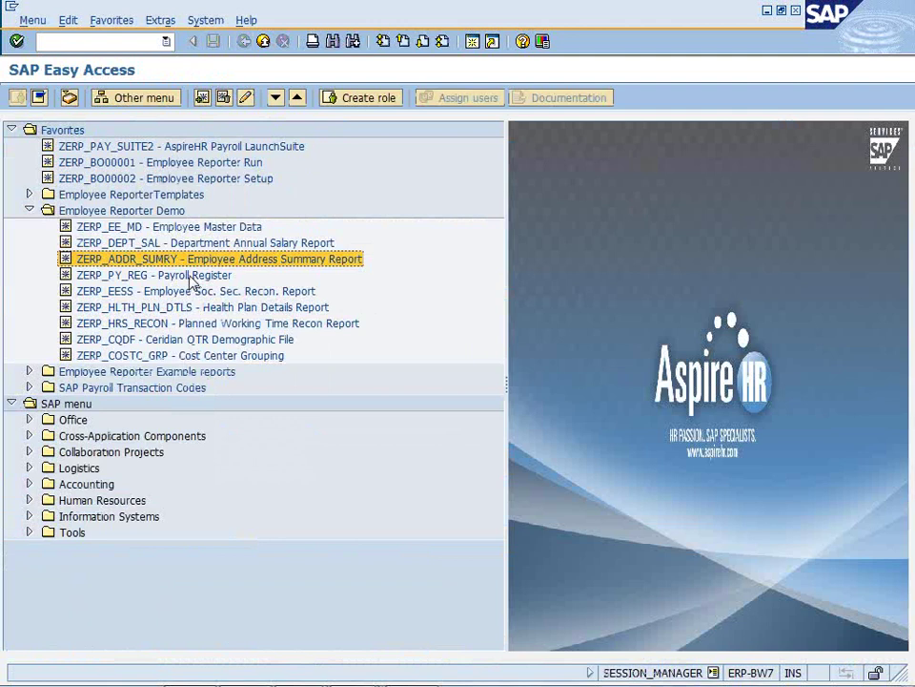
Run the Payroll Register with its preset selections, and review the earnings columns from Sal/Hrly through Gross Pay
double_click(188, 275)
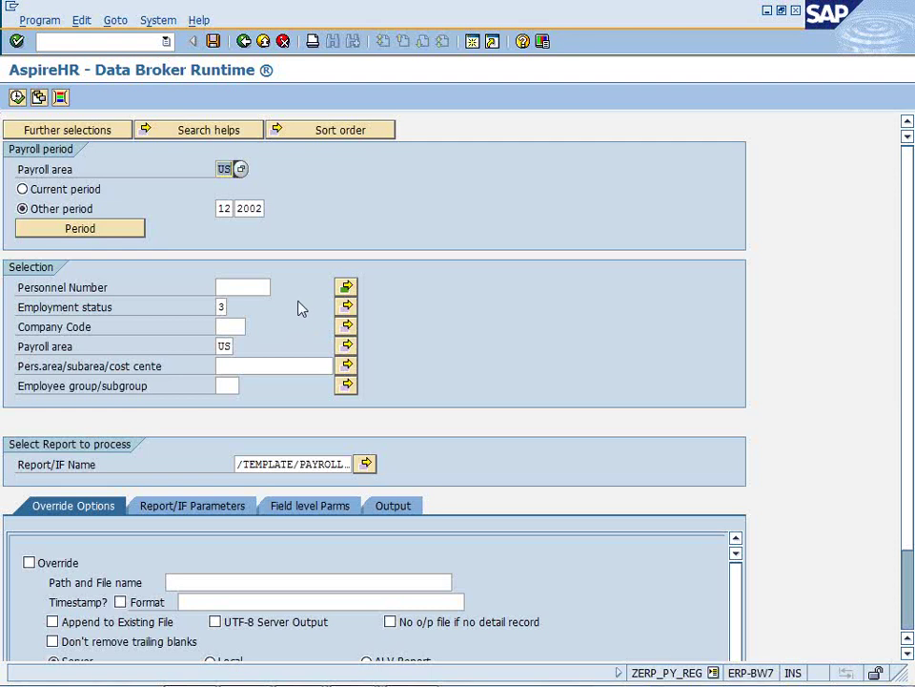
click(18, 96)
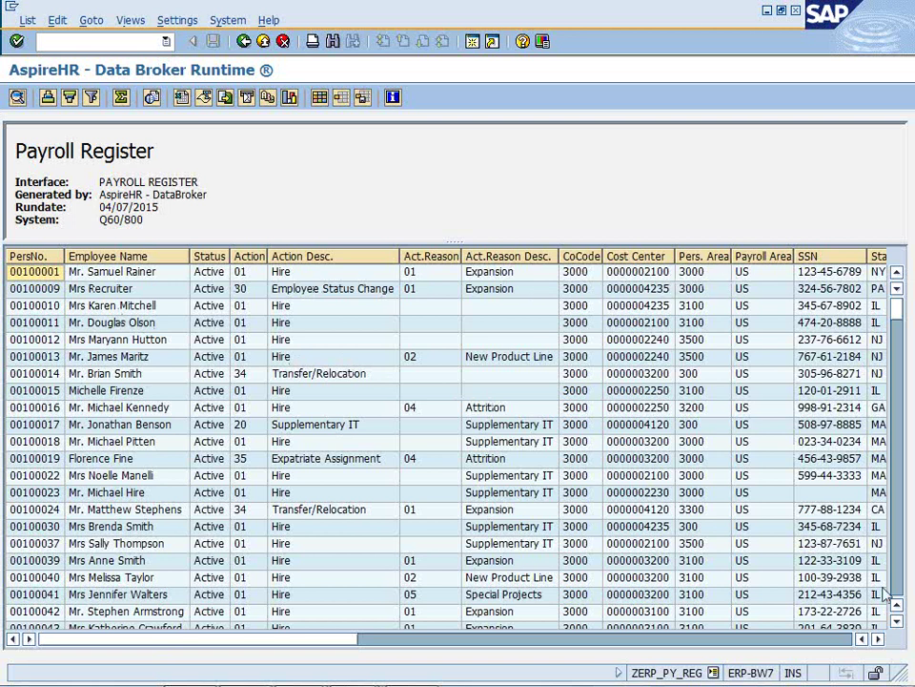
click(878, 640)
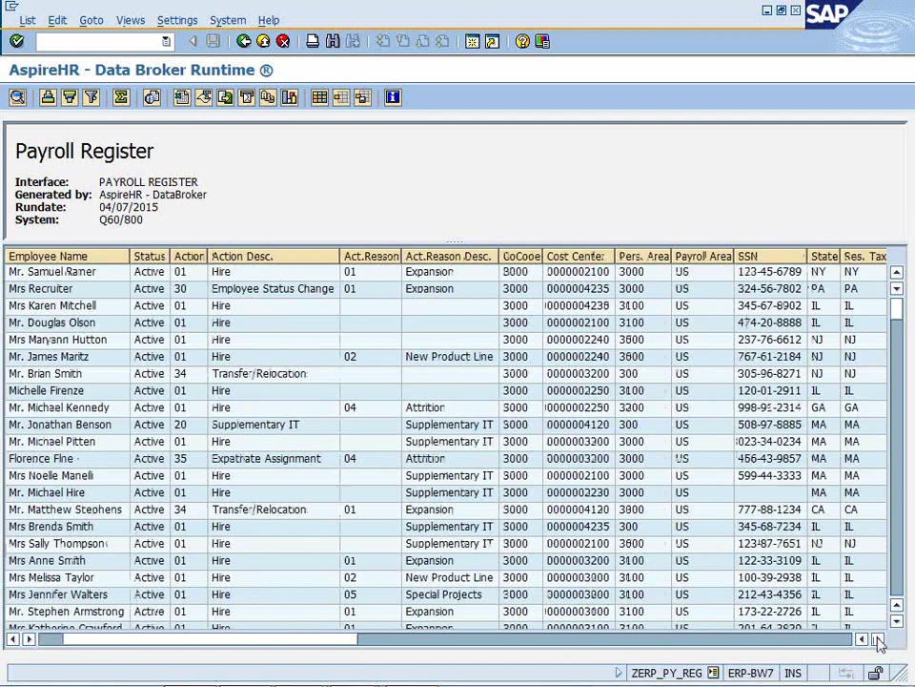
drag(878, 639, 878, 640)
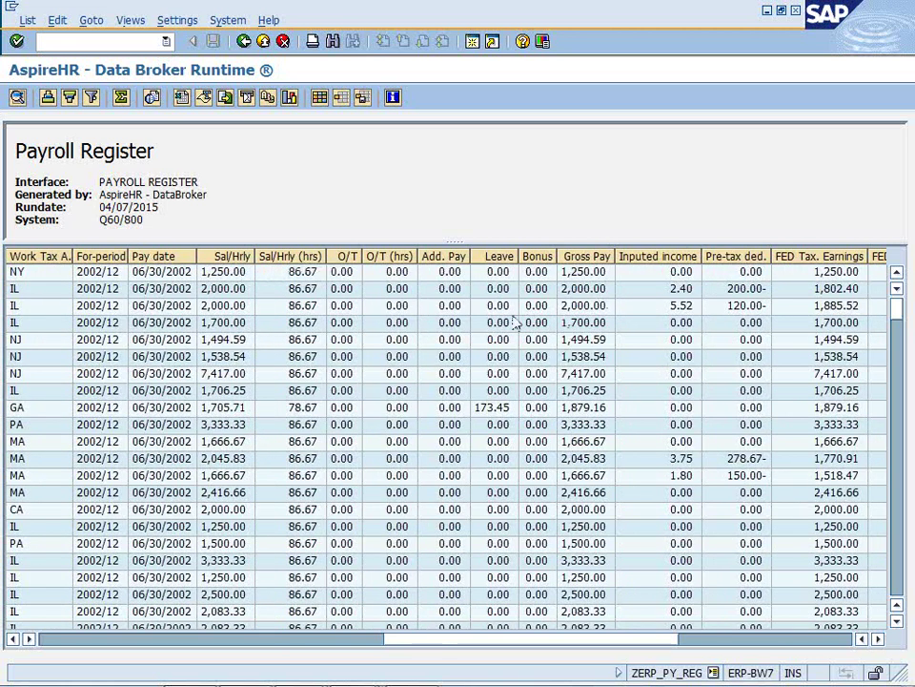
click(235, 257)
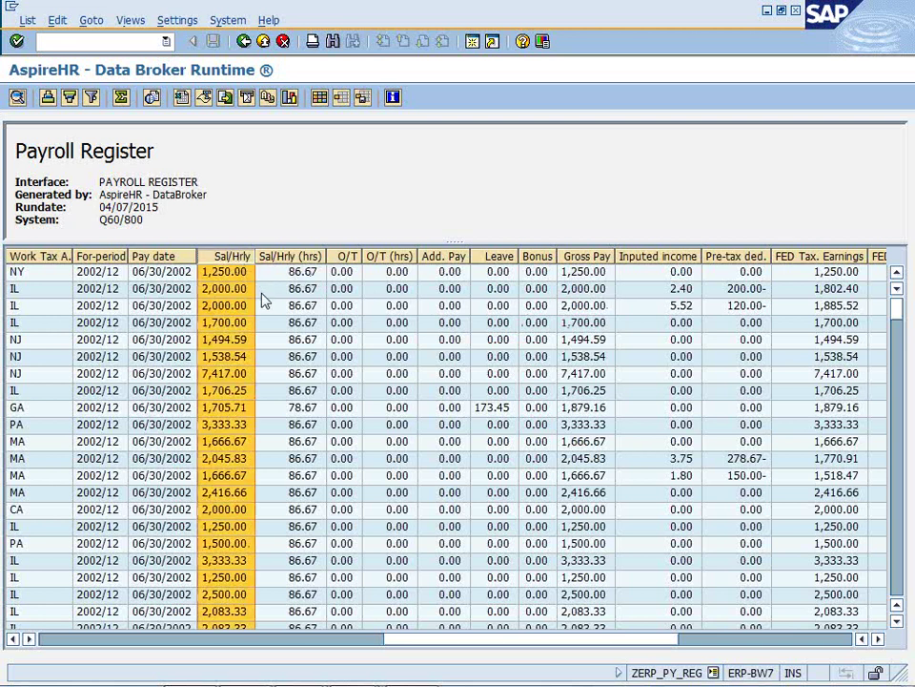
click(346, 256)
click(448, 256)
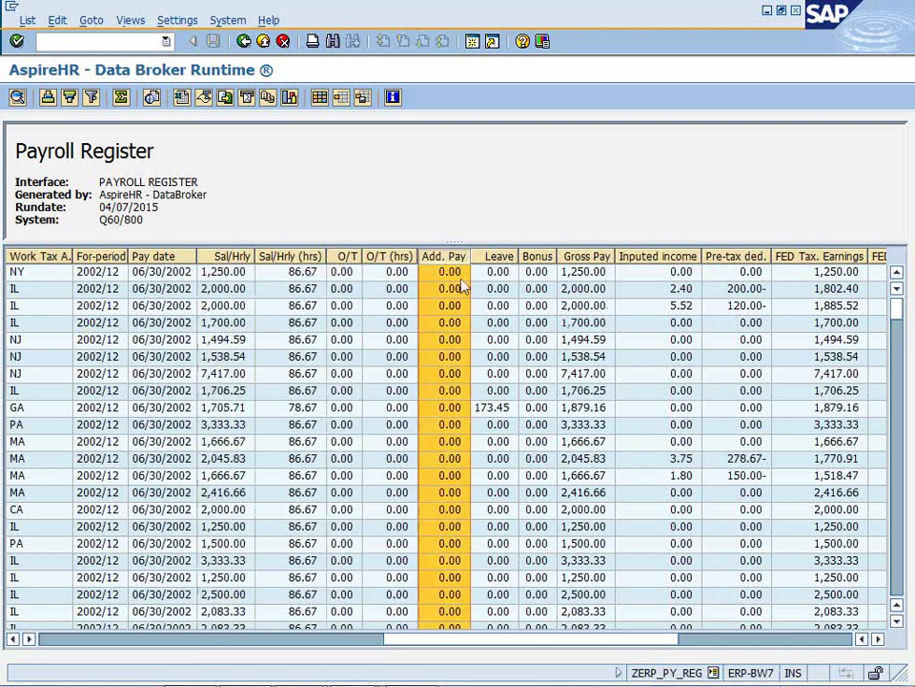
click(498, 257)
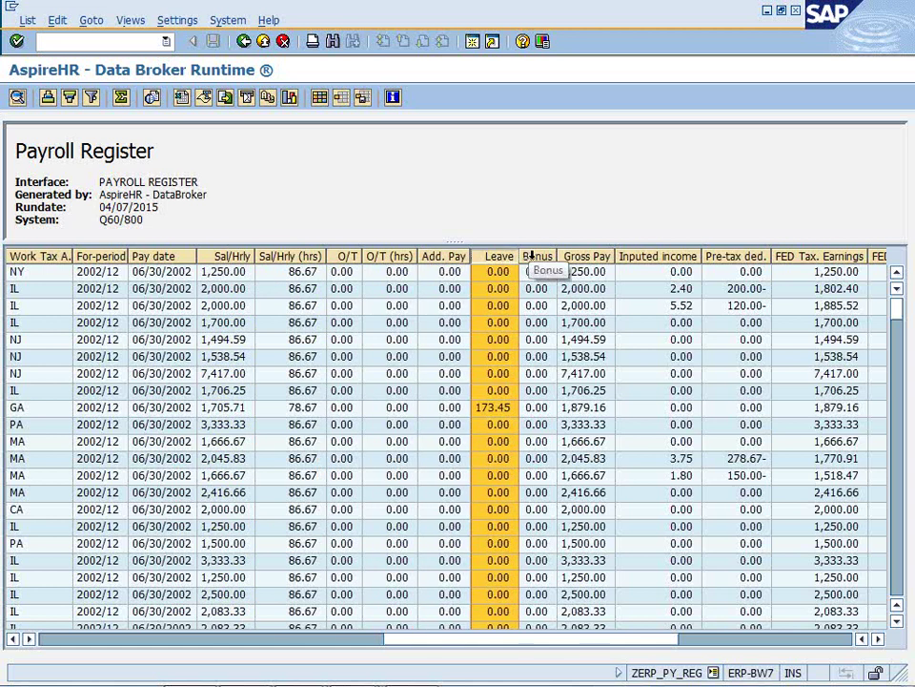
click(532, 256)
click(585, 257)
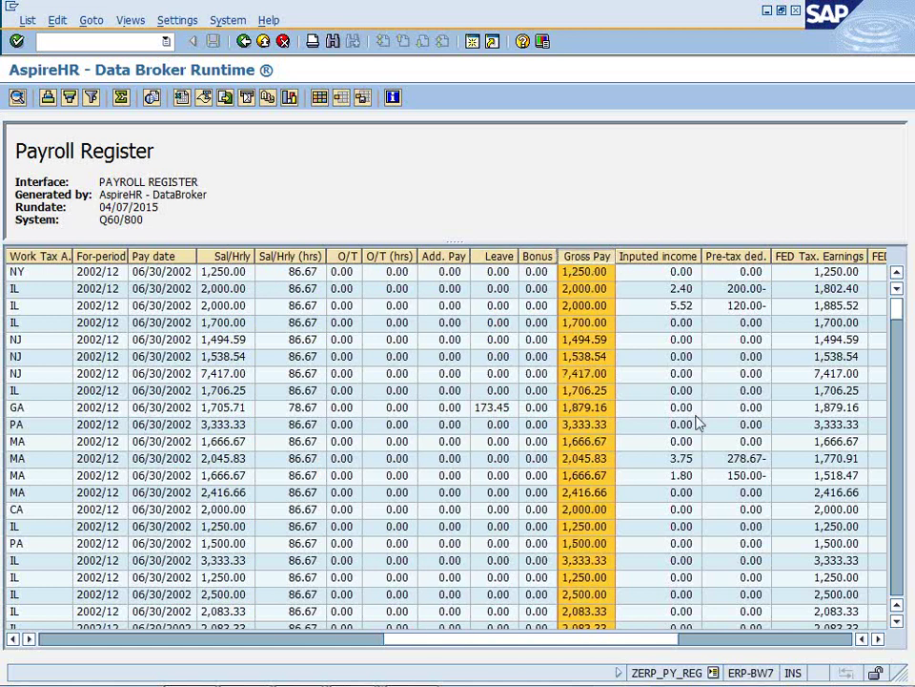
Examine the Payroll Register's imputed income, pre-tax deduction, tax, post-tax deduction, retro payment and Net Pay columns
click(879, 639)
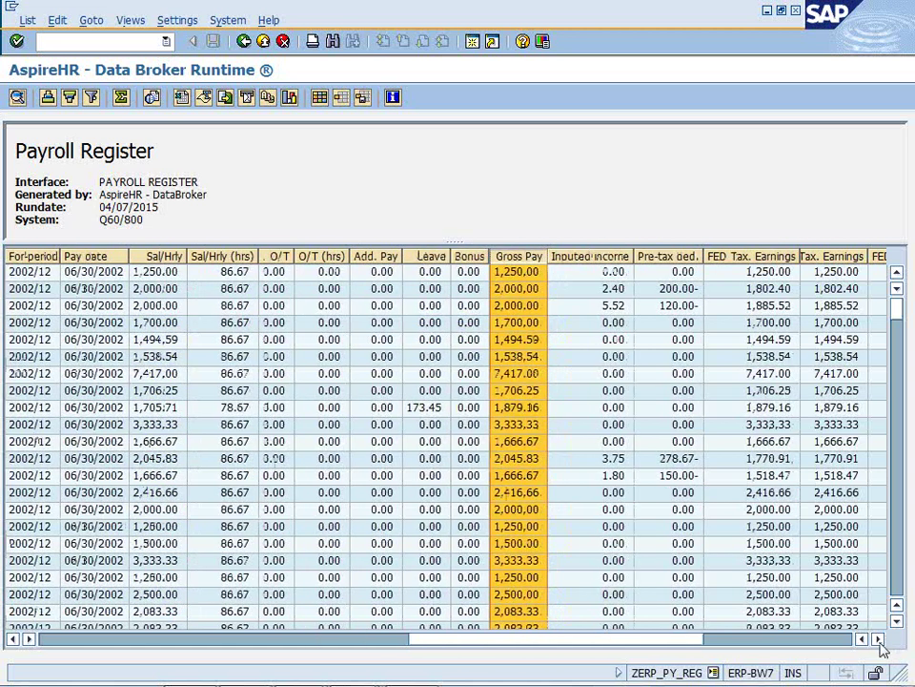
click(880, 639)
click(879, 638)
click(880, 639)
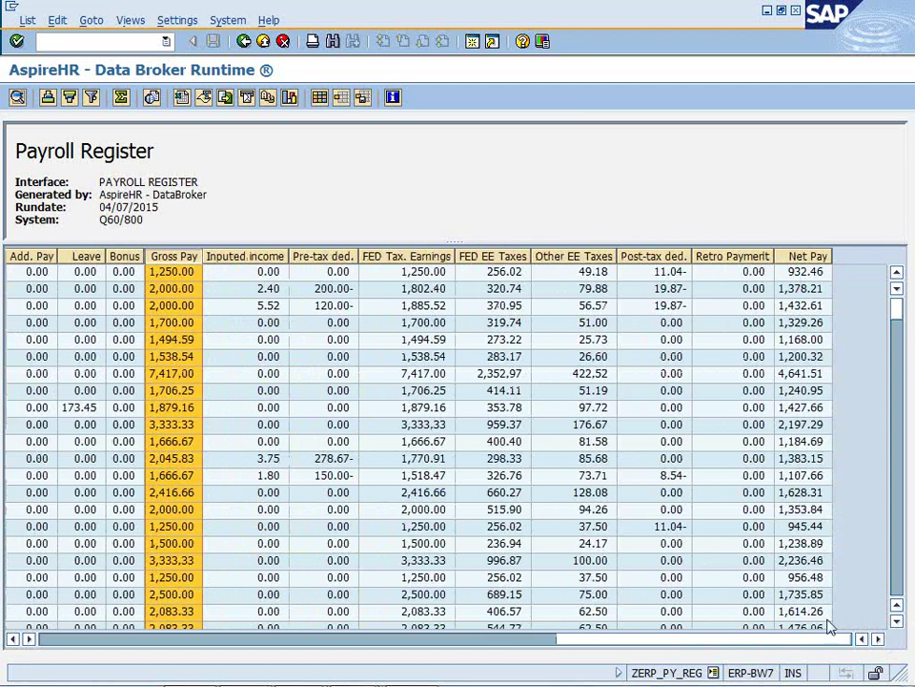
click(255, 256)
click(324, 256)
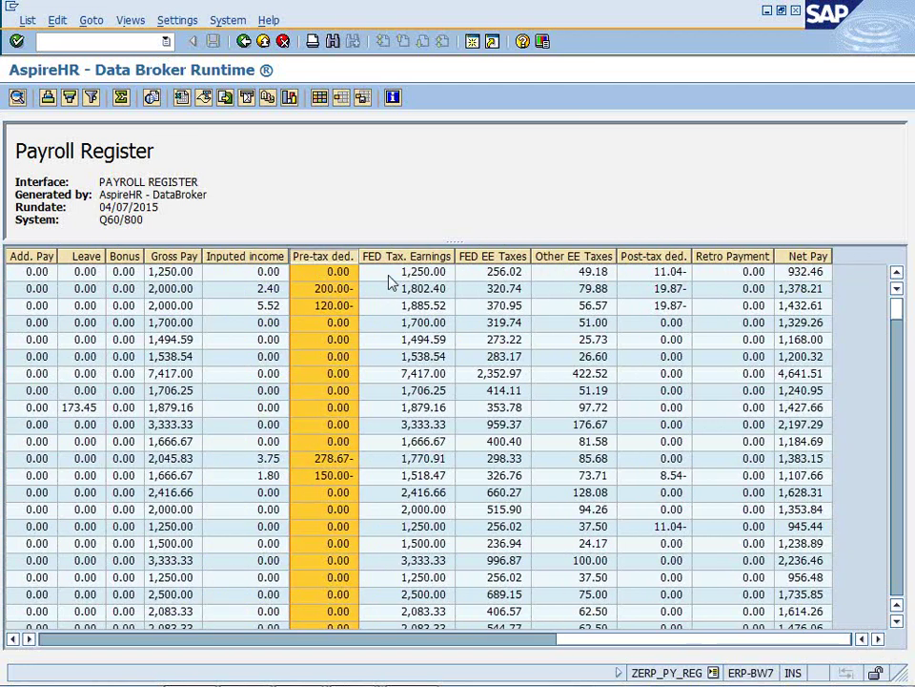
click(484, 256)
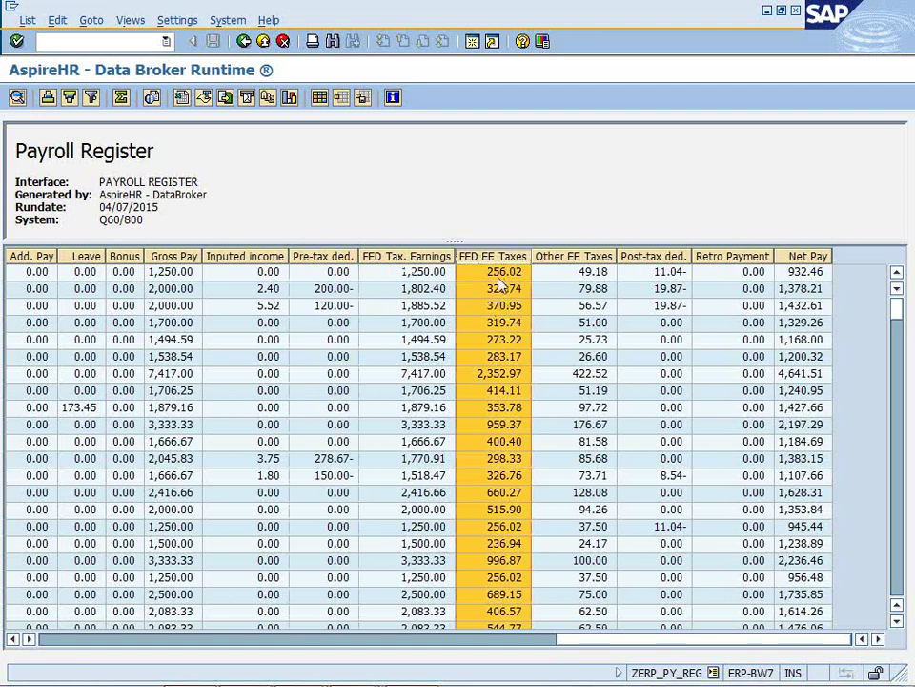
click(592, 256)
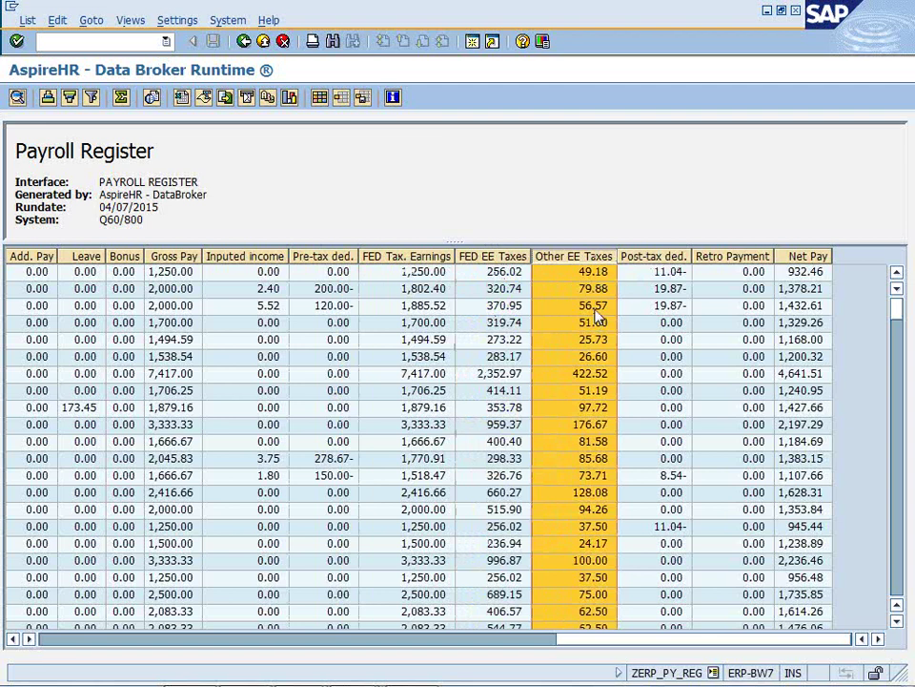
click(643, 257)
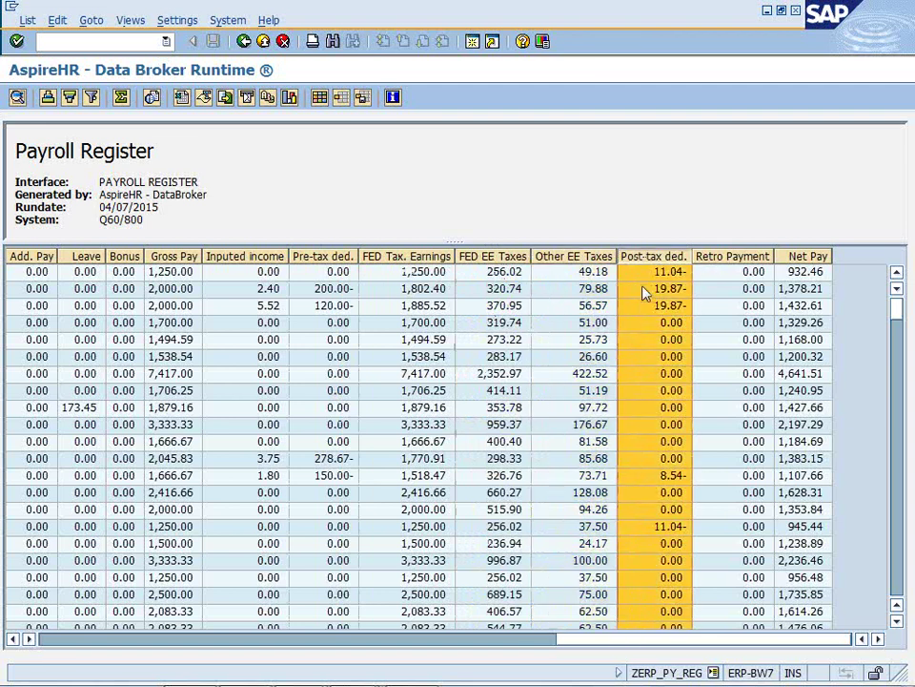
click(713, 259)
click(801, 259)
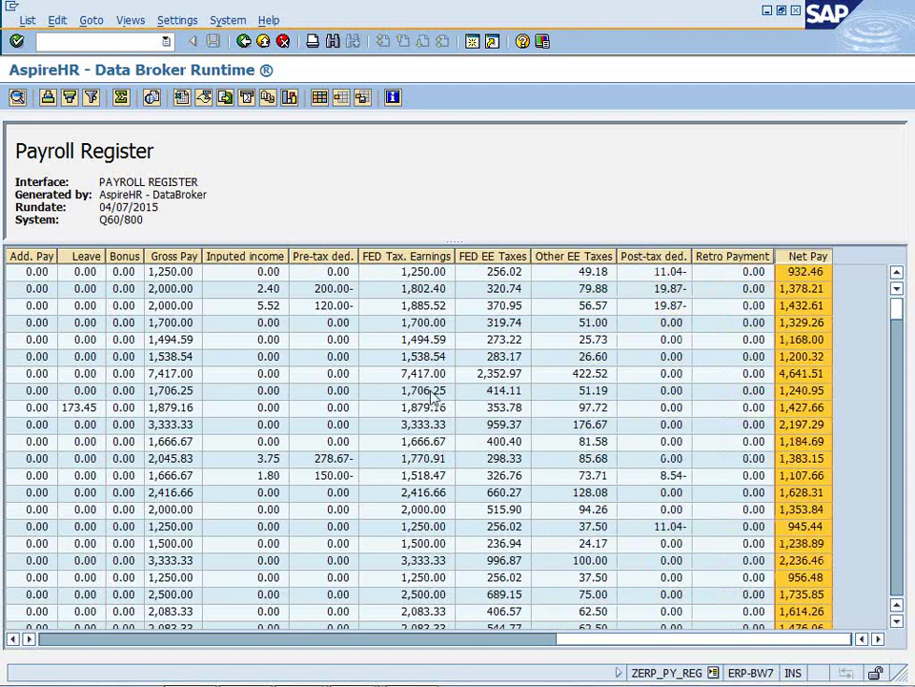
click(131, 294)
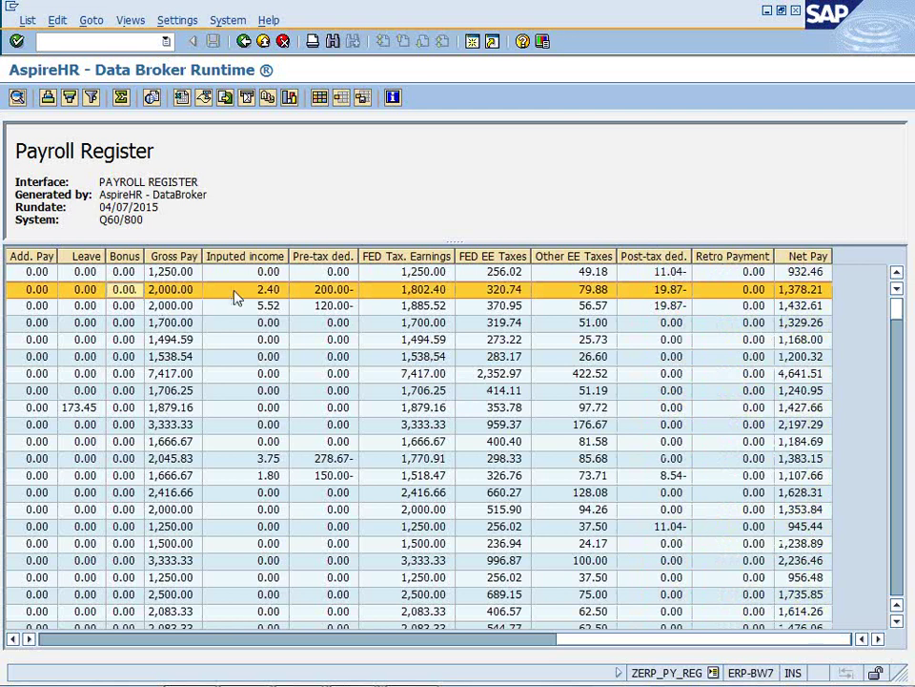
click(784, 257)
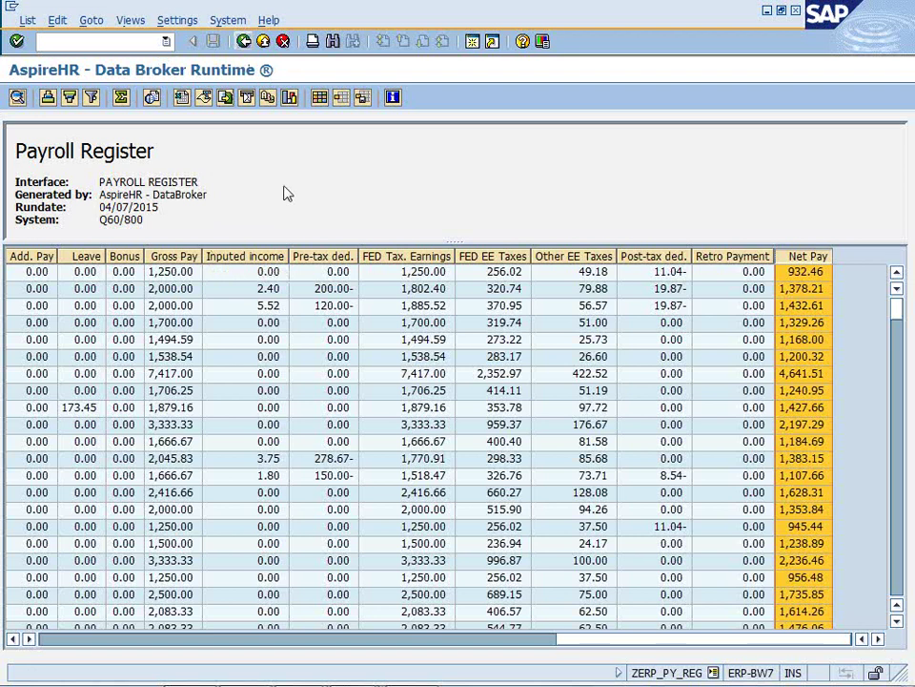
Switch to the Payroll LaunchSuite session, open Employee Reporter Setup, and search for reports matching /temp*/reg*
key(alt+Tab)
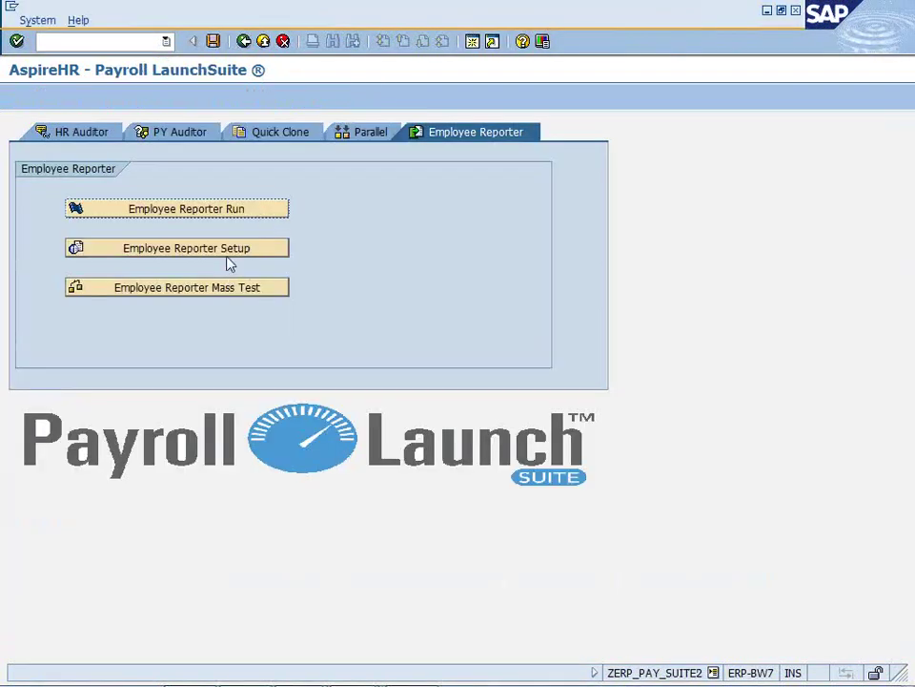
click(227, 251)
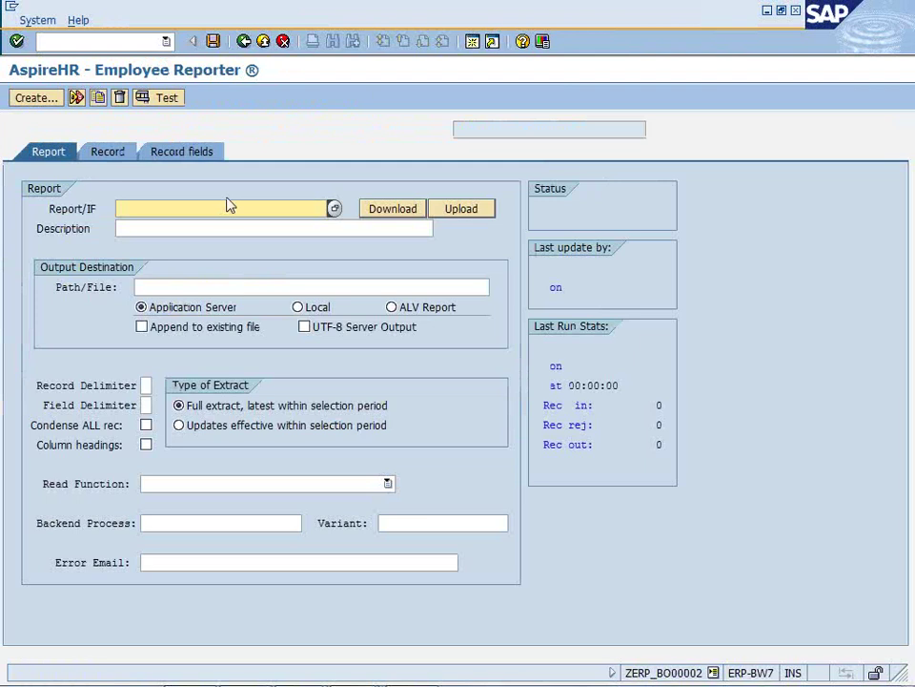
text(/tem)
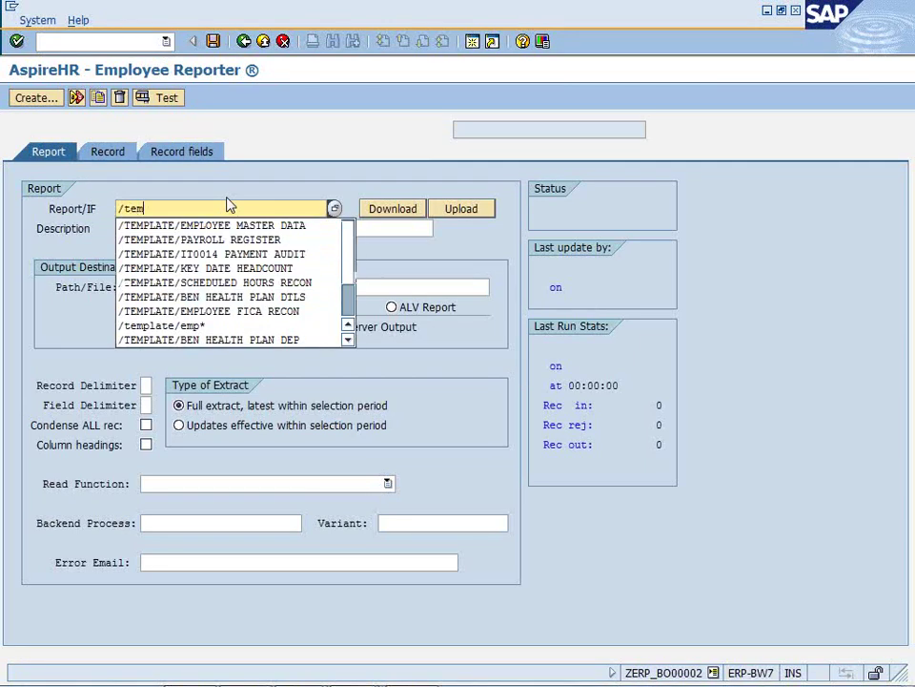
text(p*)
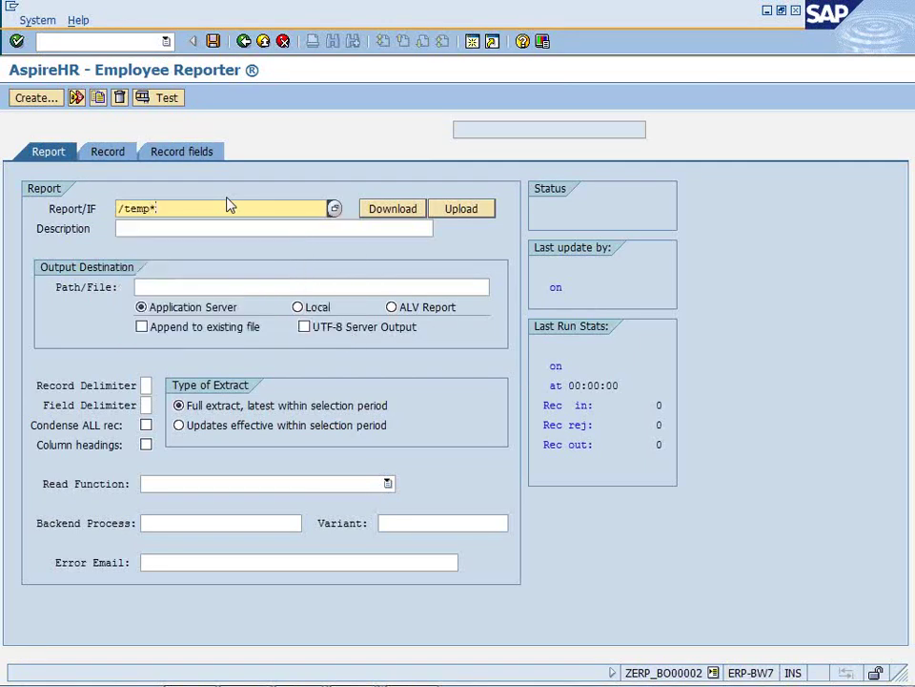
text(/reg*)
click(334, 208)
Change the report name restriction to payroll*, and load the /TEMPLATE/PAYROLL REGISTER report from the matches
click(318, 282)
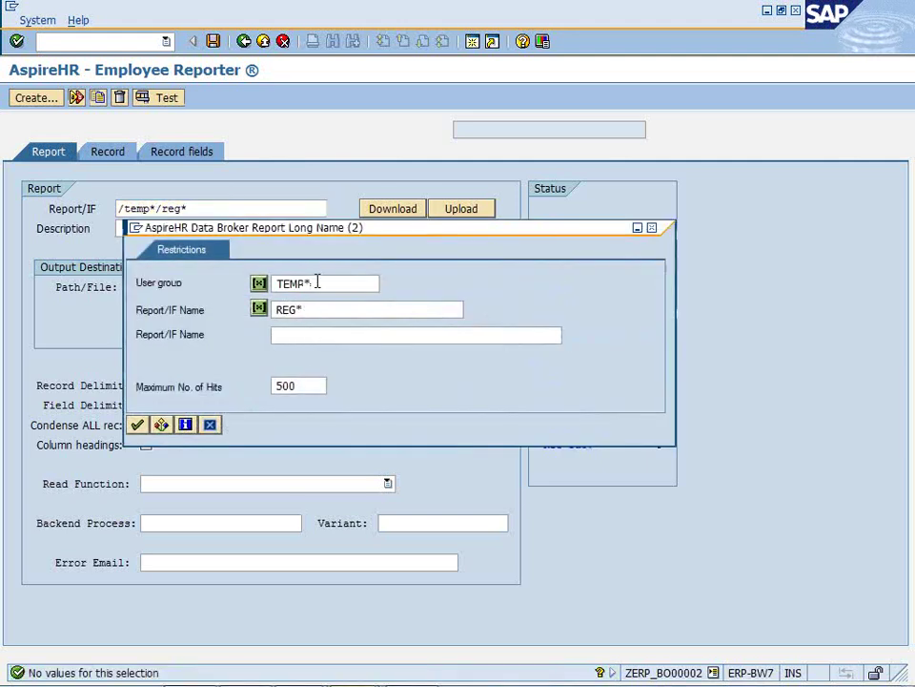
key(BackSpace)
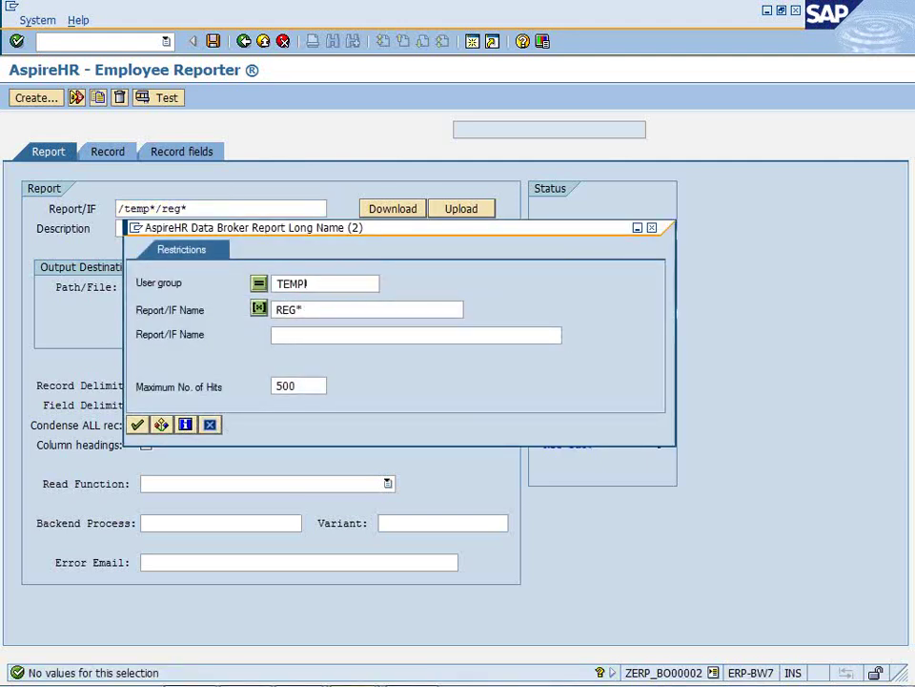
drag(313, 309, 198, 309)
text(payroll*)
click(138, 424)
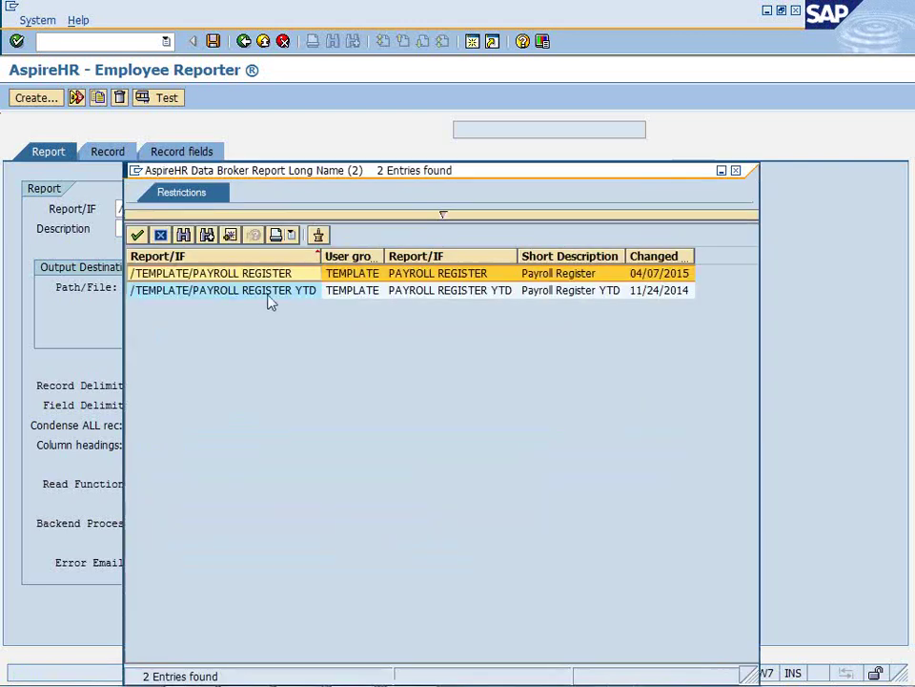
double_click(282, 276)
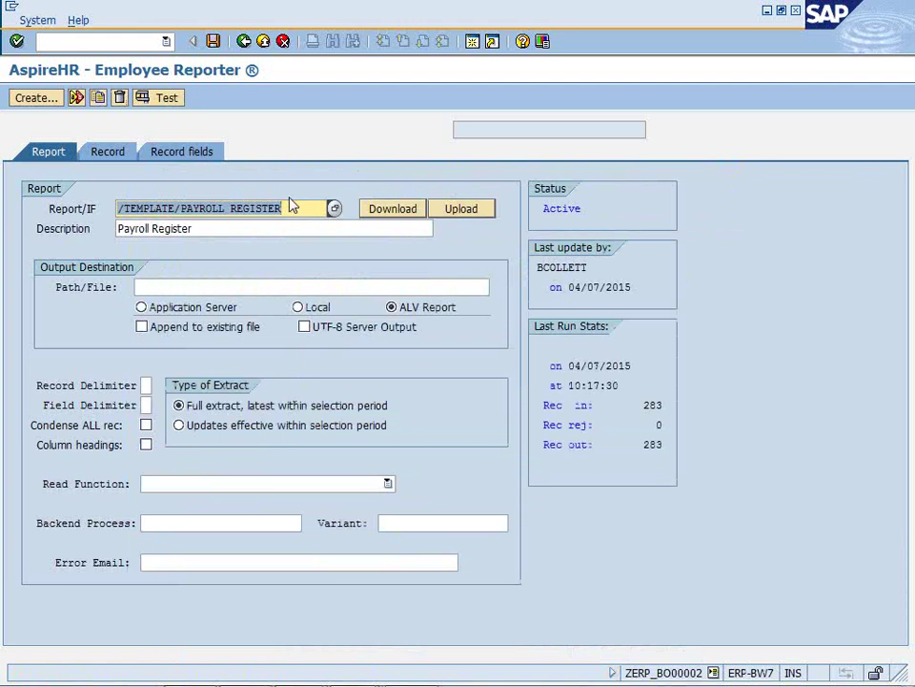
Examine the Payroll Register's record fields and their sources down to the Net Pay row
click(184, 158)
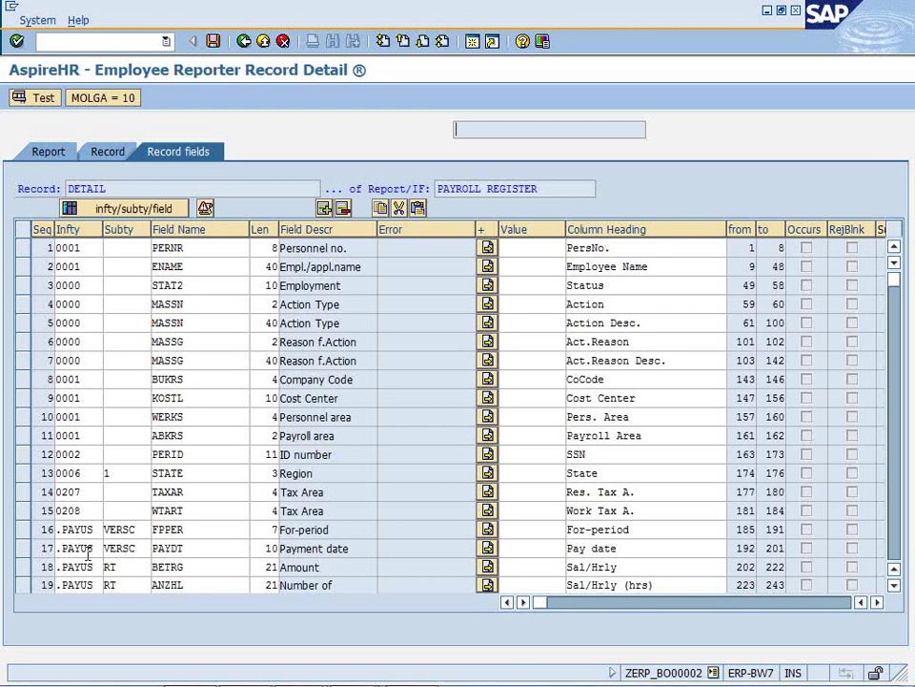
click(893, 585)
click(893, 585)
click(893, 585)
click(893, 585)
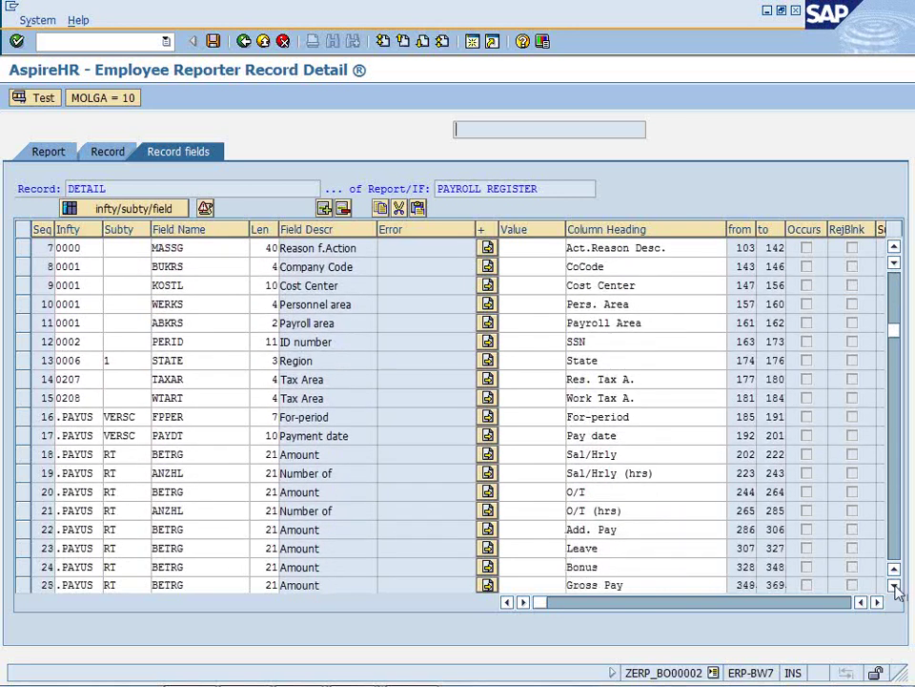
click(893, 585)
click(893, 584)
click(894, 584)
click(894, 584)
click(894, 584)
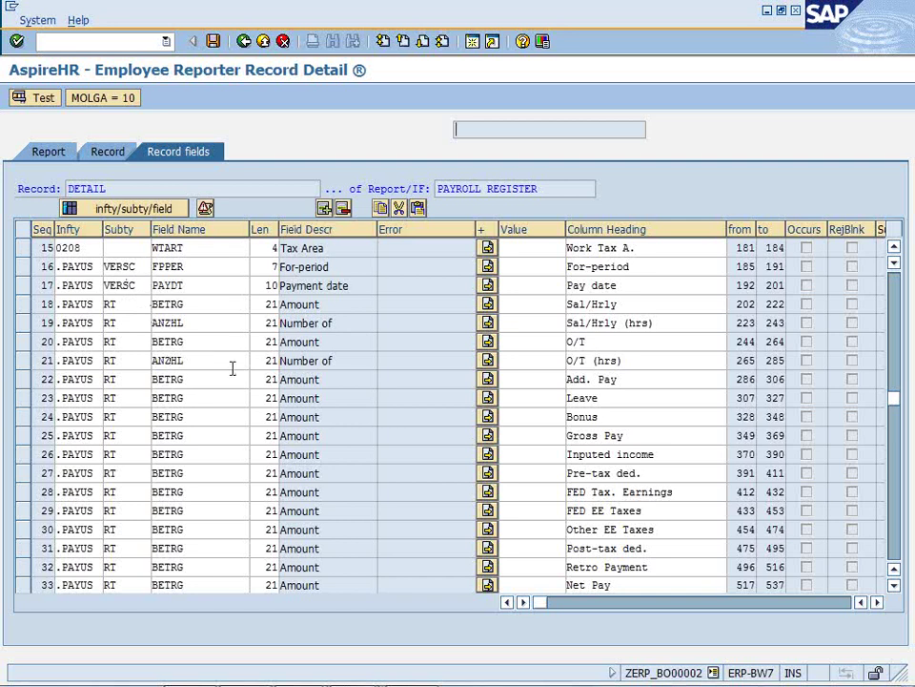
Select the Net Pay row's source: Payroll Results (.PAY), country US, results table RT, amount field BETRG
click(94, 586)
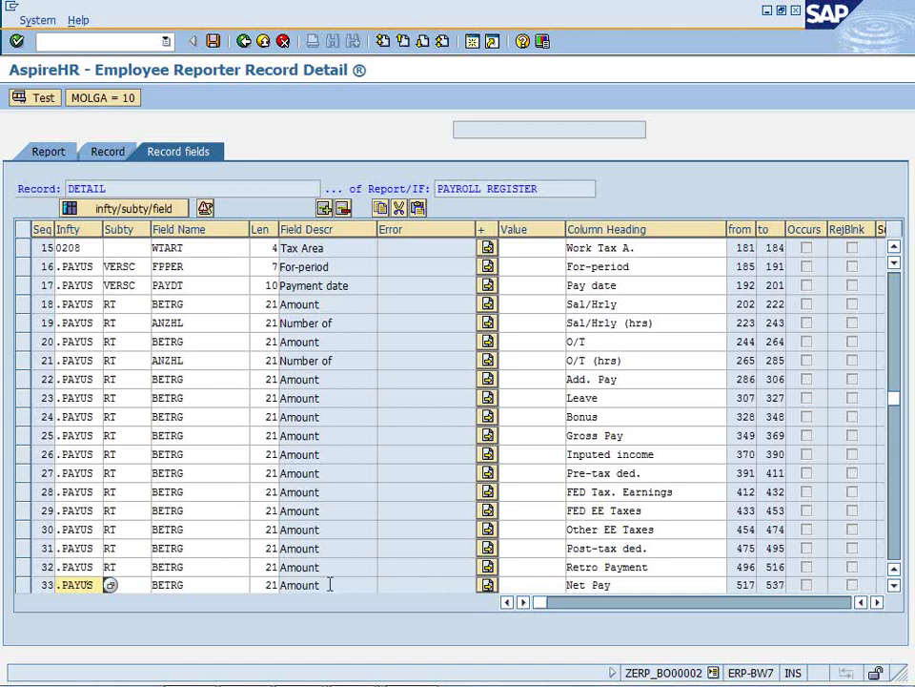
click(111, 586)
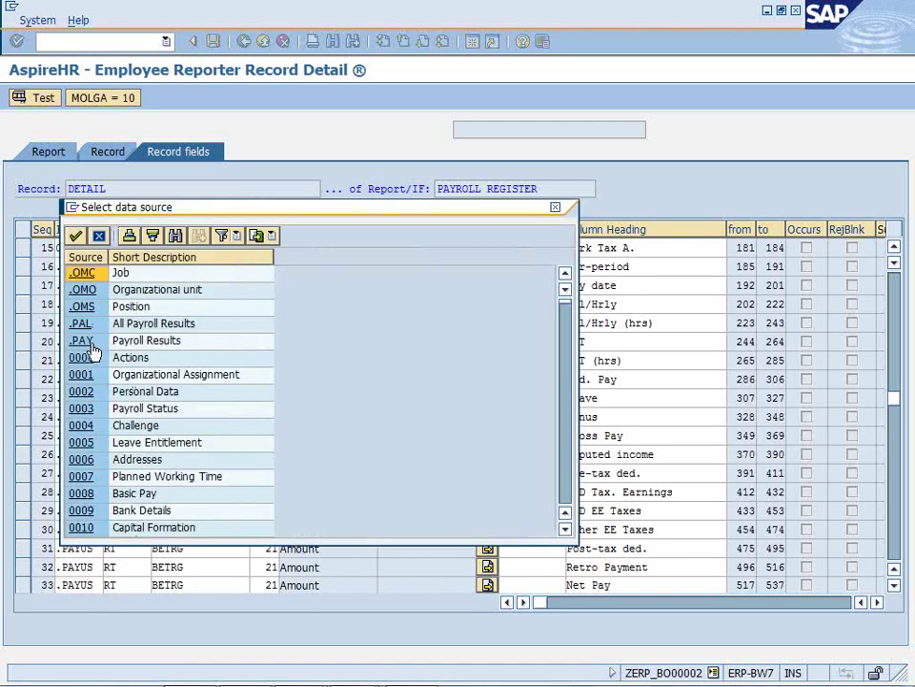
click(93, 343)
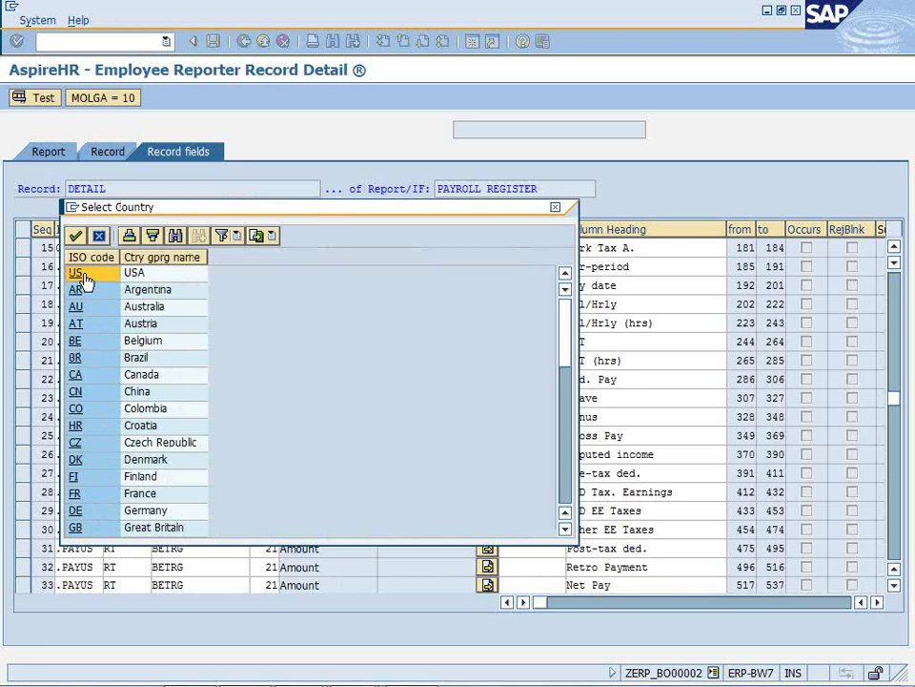
click(84, 277)
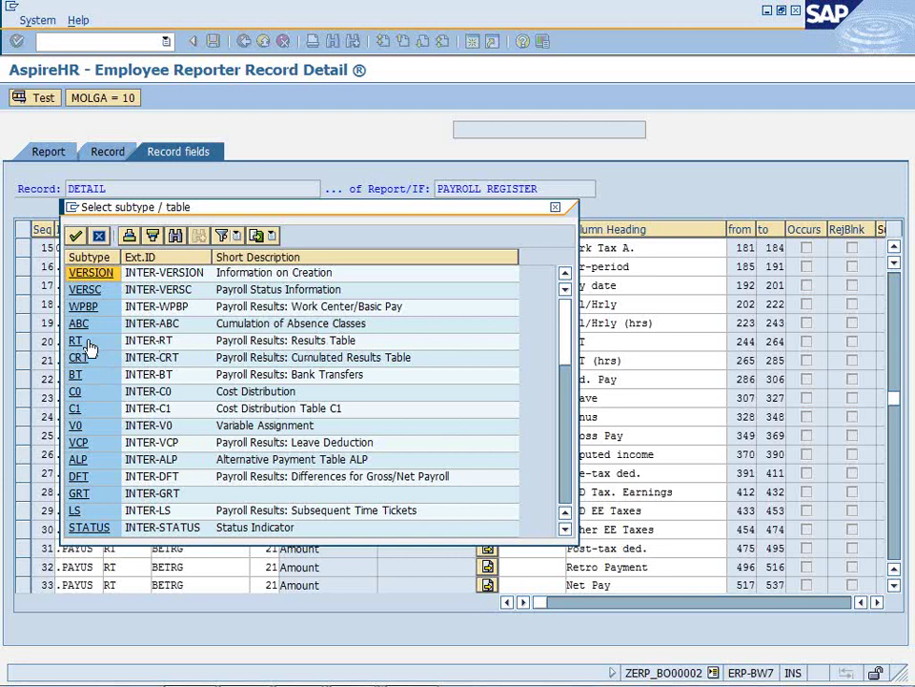
click(86, 340)
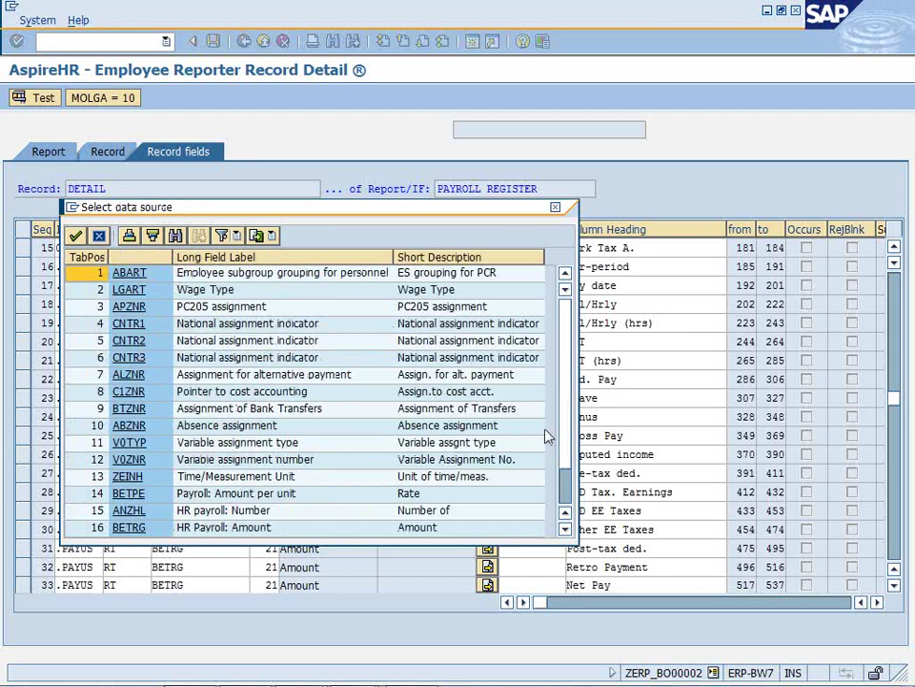
scroll(365, 488, down, 1)
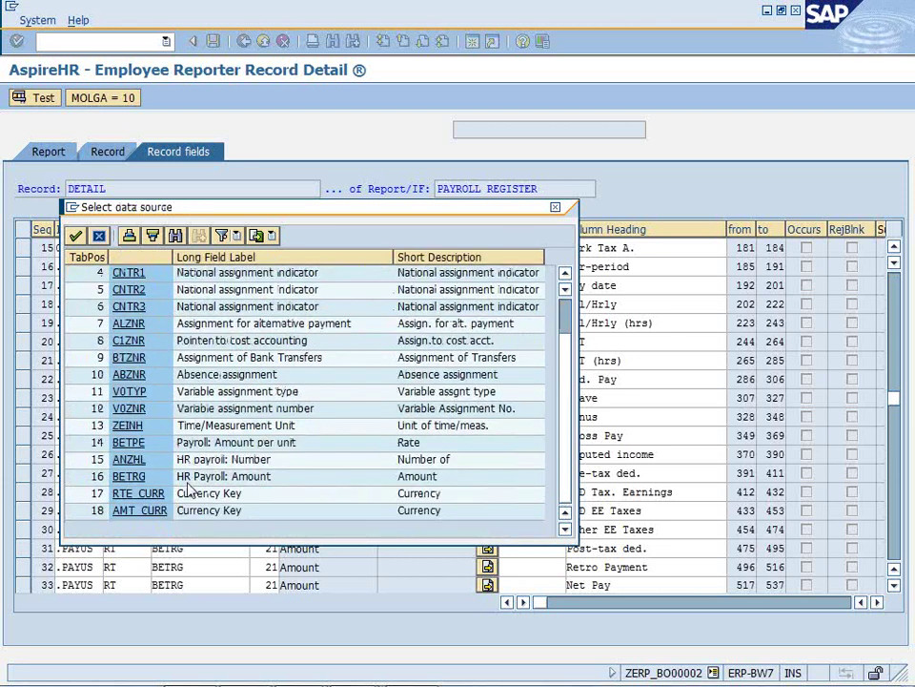
click(134, 477)
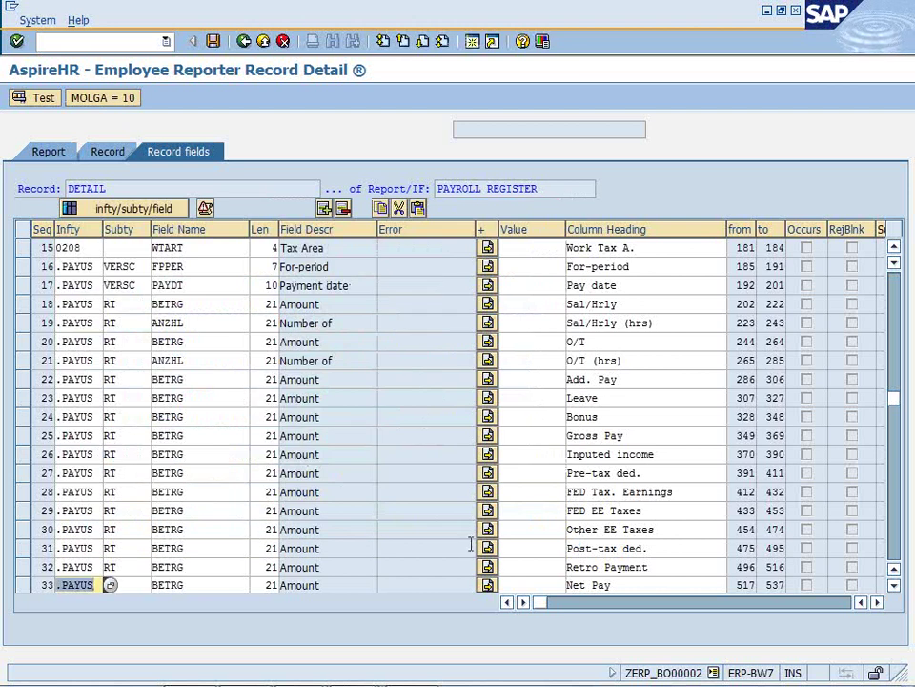
Examine the Net Pay field's payroll results selection, including its wage type and include/exclude options, and close the details without saving
click(627, 585)
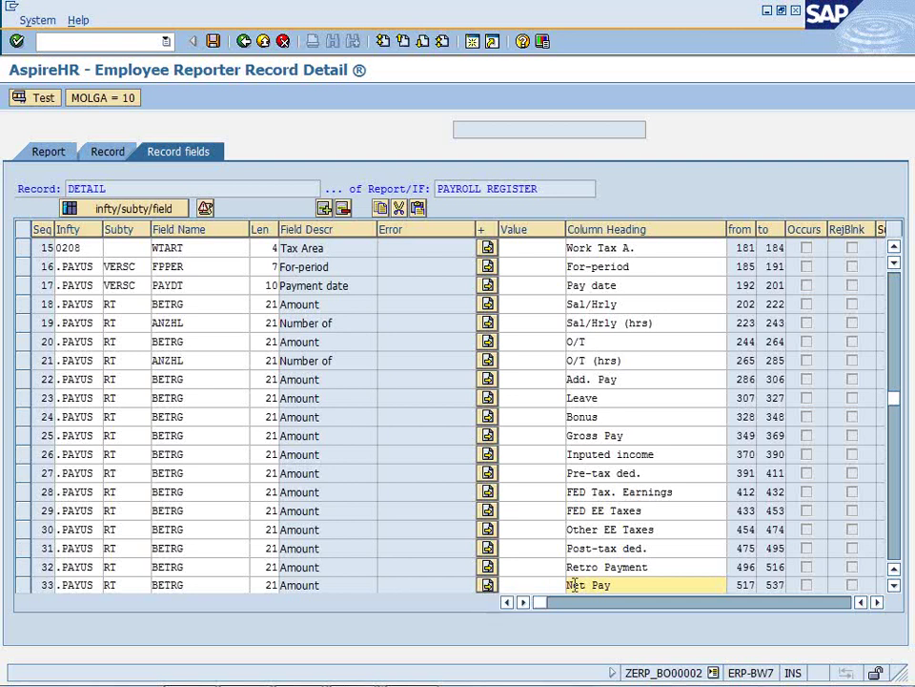
click(489, 585)
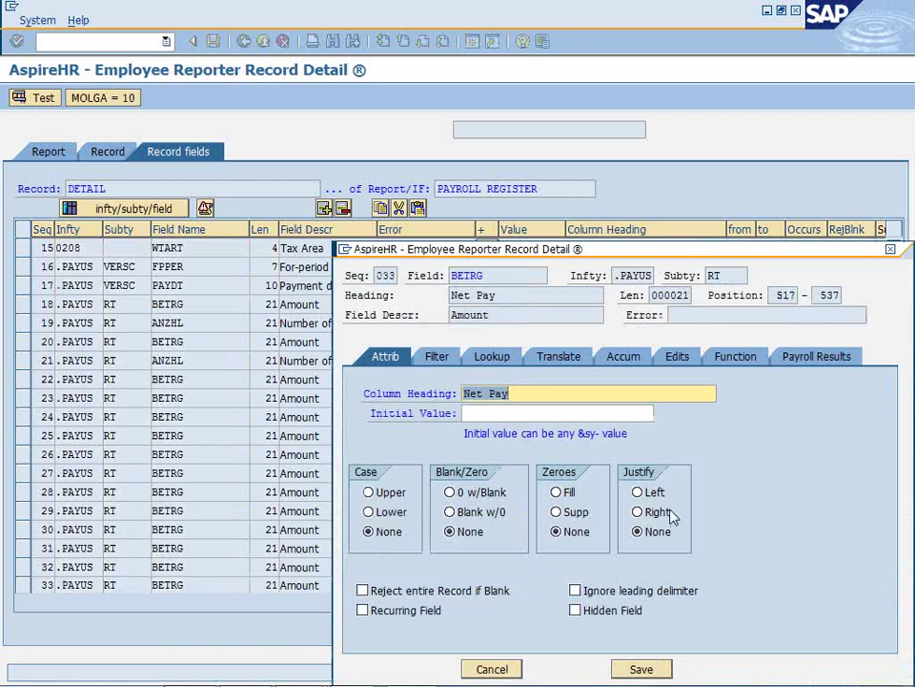
click(813, 365)
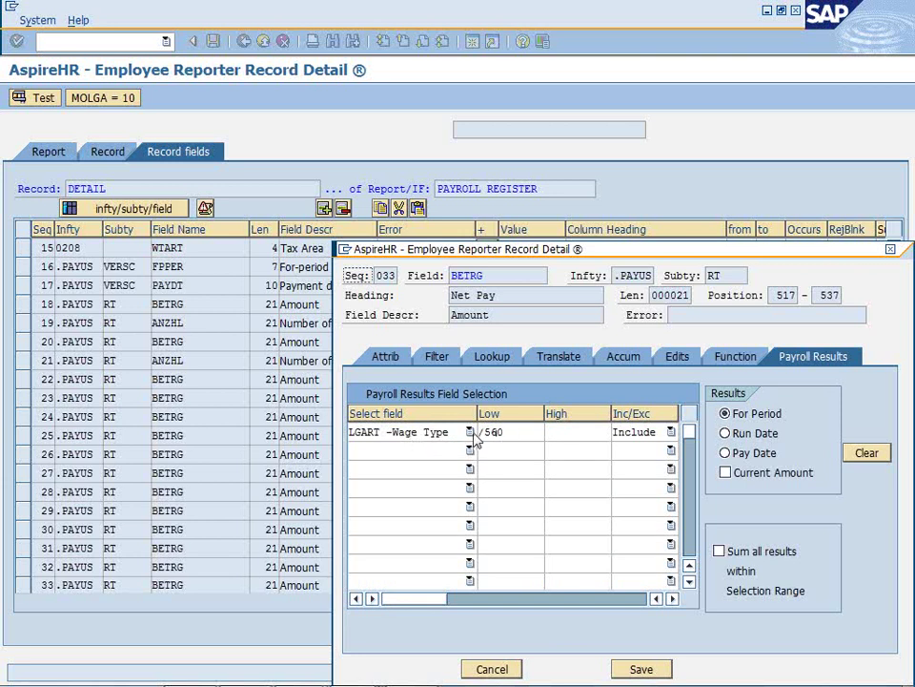
click(469, 433)
click(470, 433)
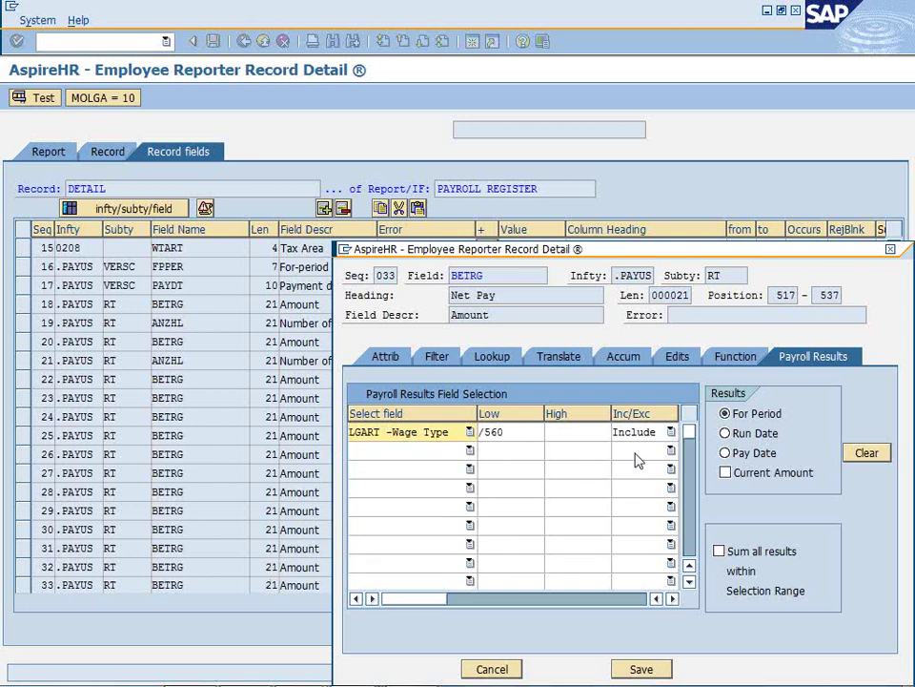
click(672, 451)
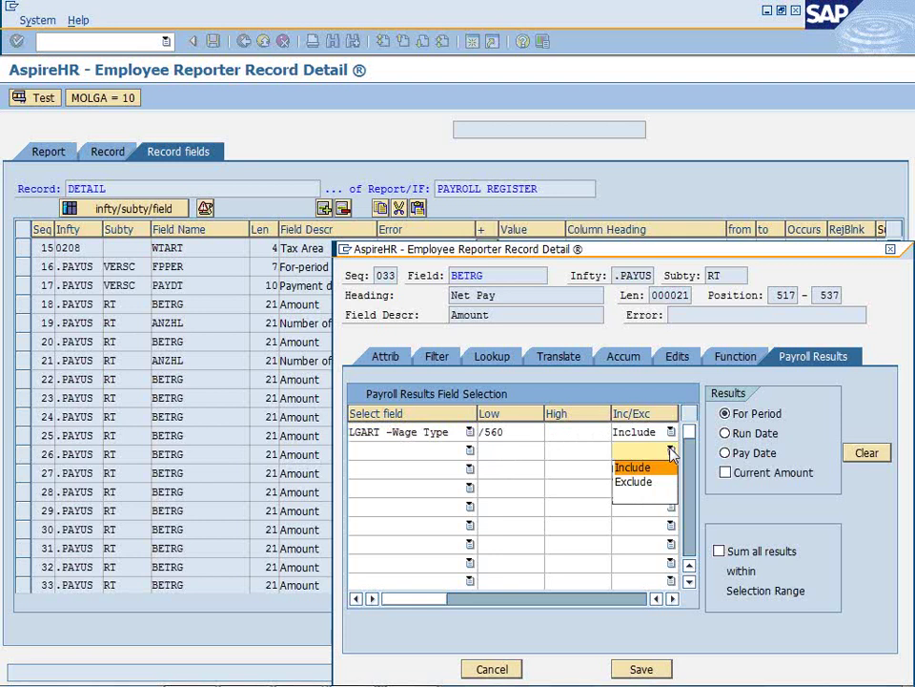
click(671, 450)
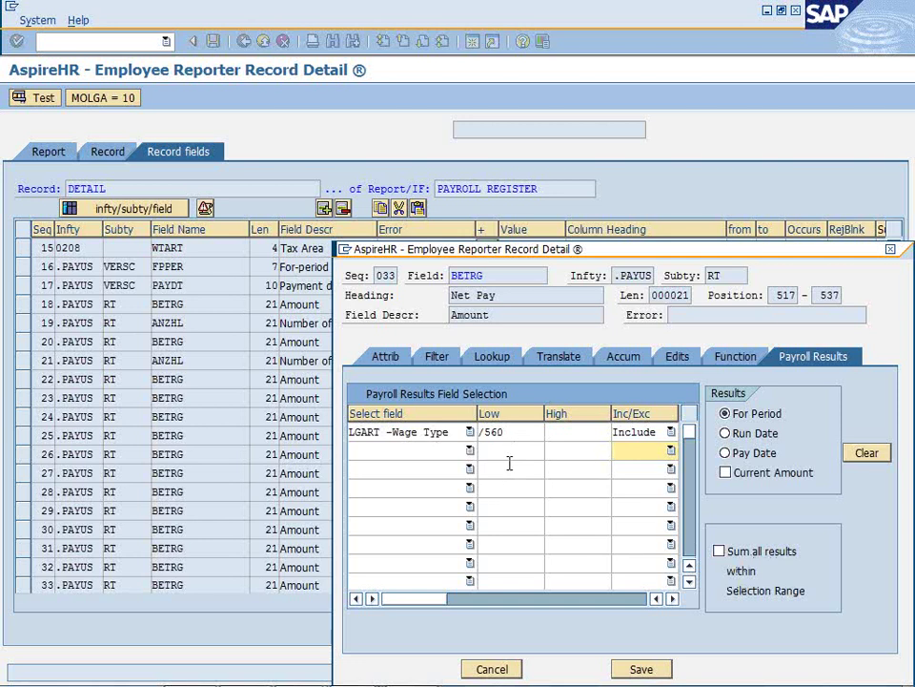
click(492, 669)
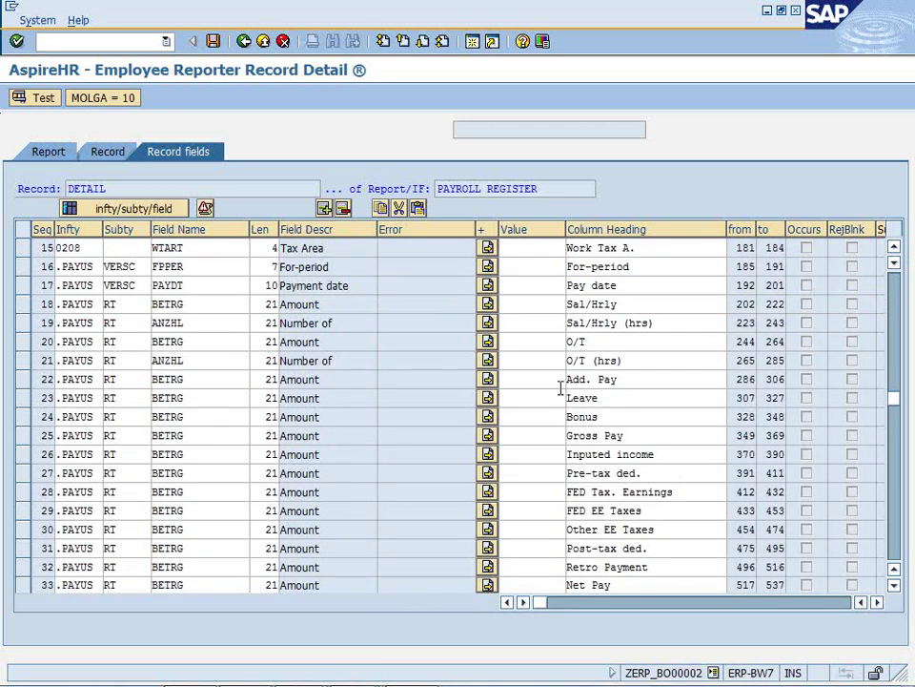
Examine the Sal/Hrly amount field's wage type ranges and summing option in its payroll results settings, and close without saving
click(487, 303)
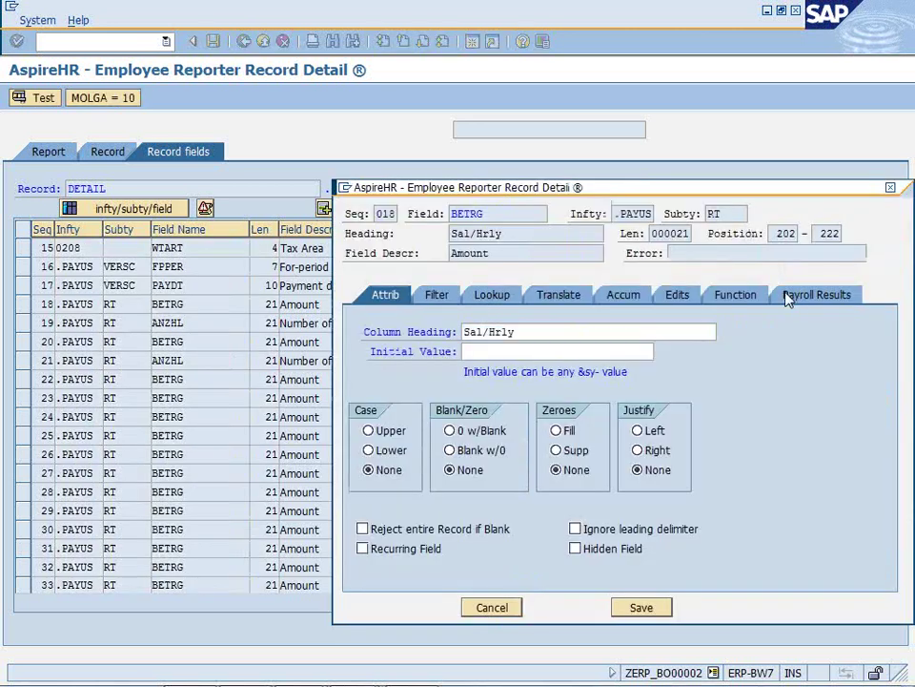
click(787, 297)
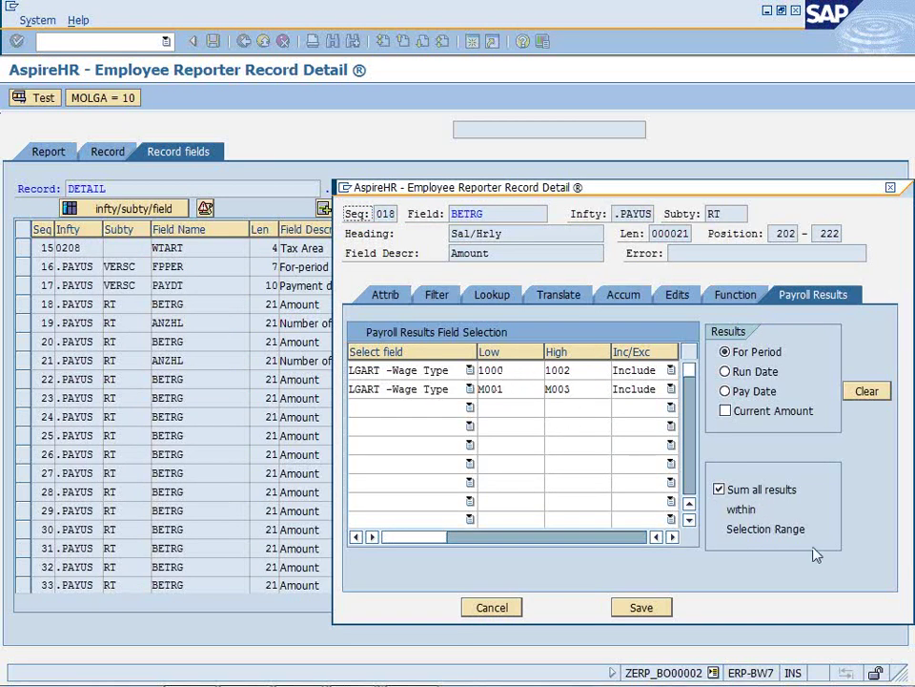
click(491, 608)
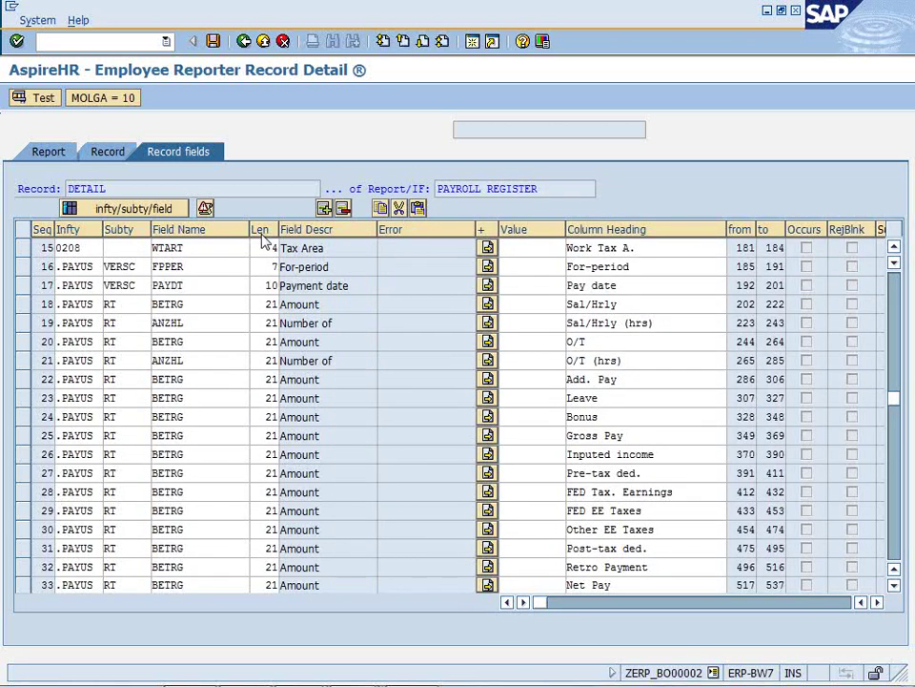
Leave the payroll template setup and the Payroll Register output, returning to the SAP Easy Access favorites
click(244, 41)
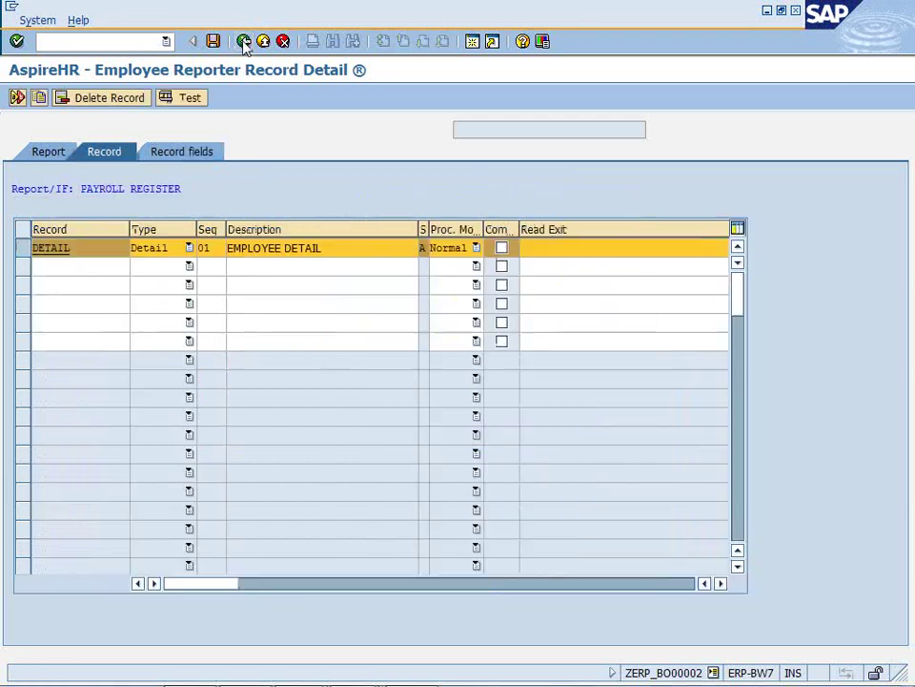
click(244, 41)
click(244, 41)
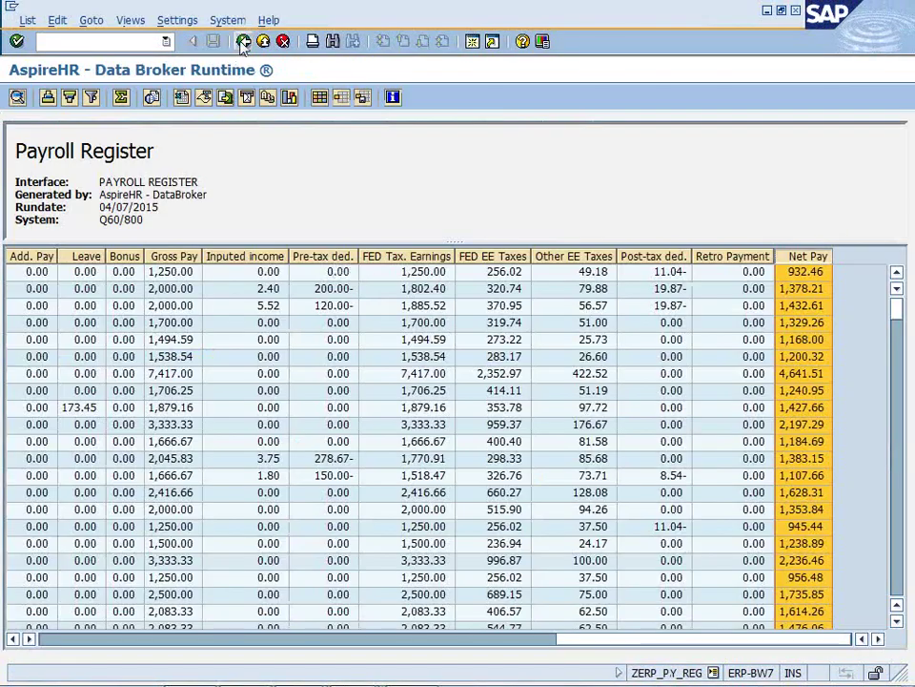
click(243, 41)
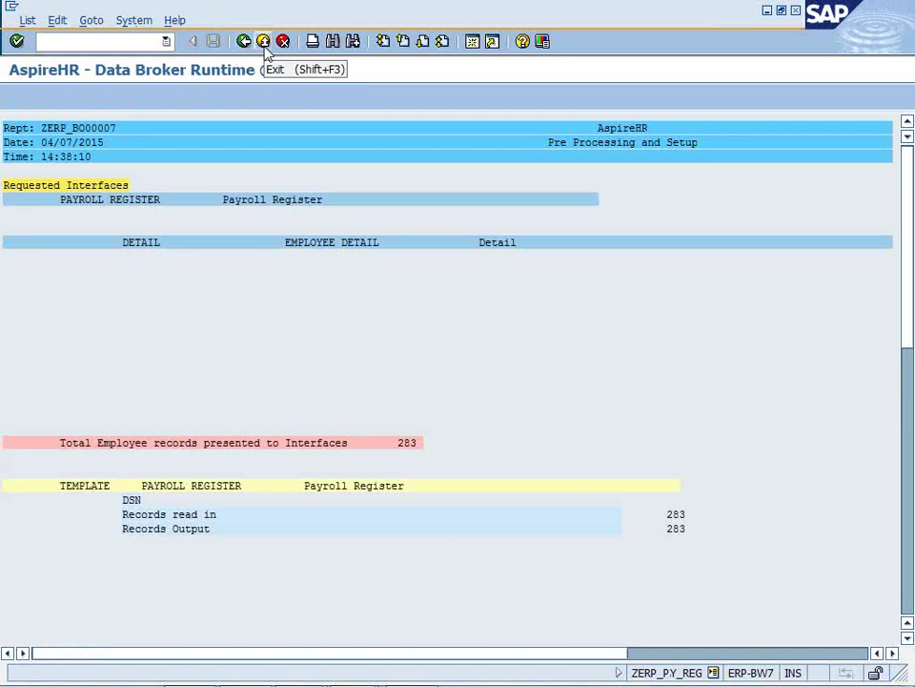
click(265, 45)
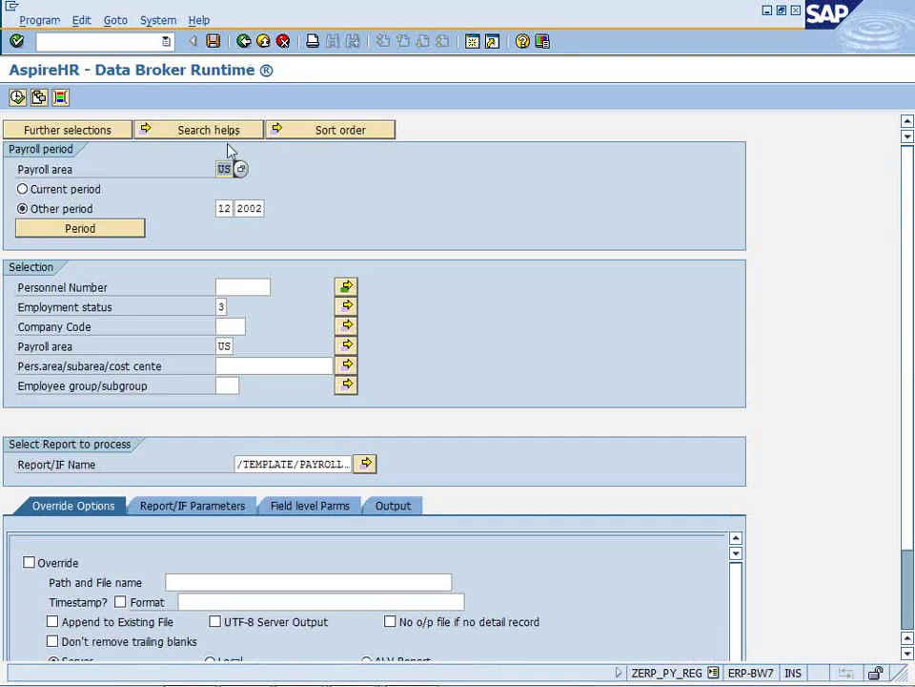
click(244, 41)
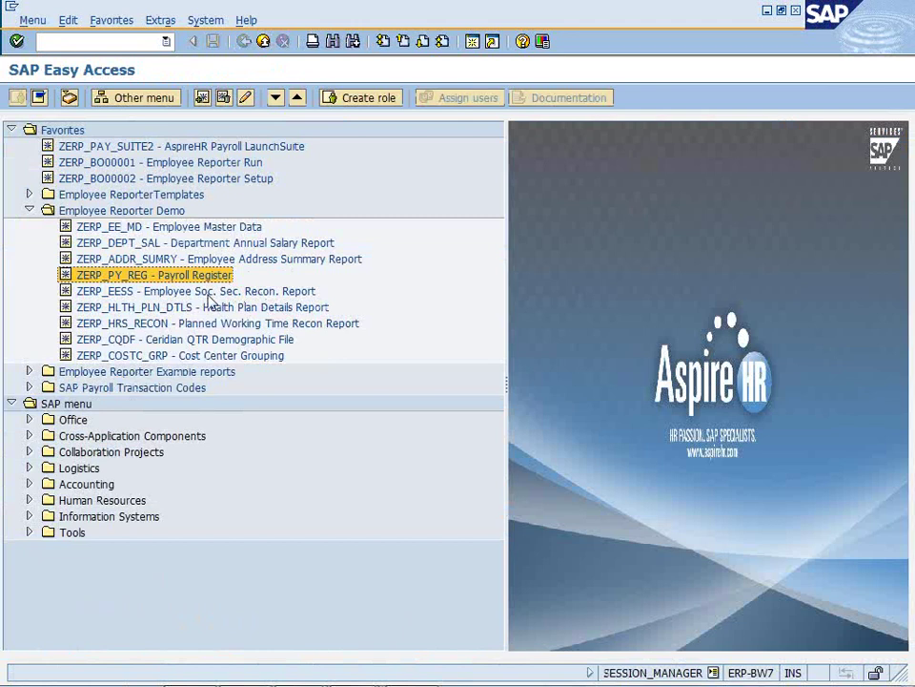
Run the Employee Soc. Sec. Recon. Report from the Employee Reporter Demo favorites with its preset selections
double_click(208, 292)
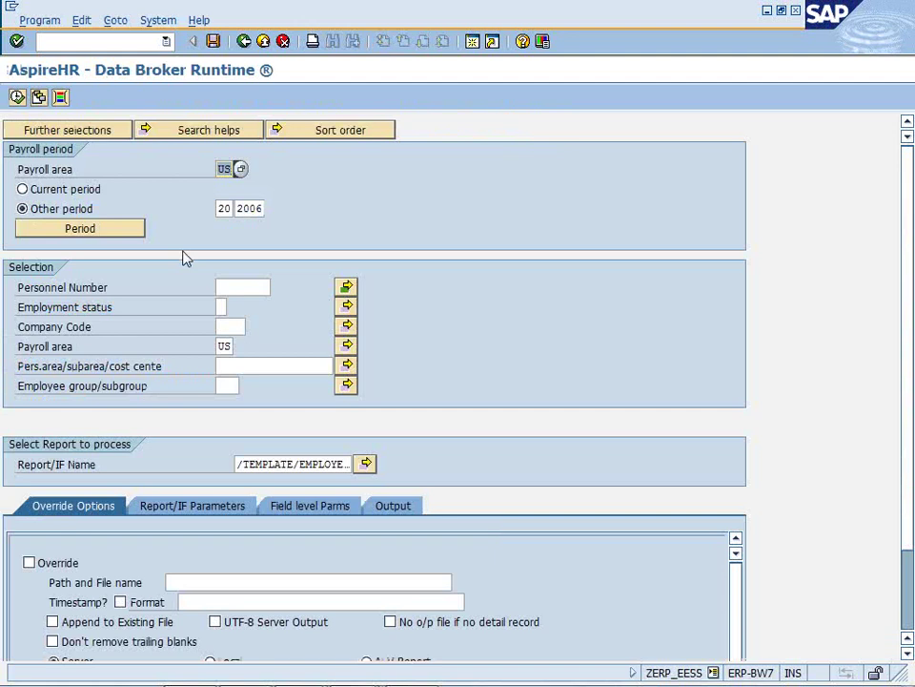
click(17, 98)
click(17, 97)
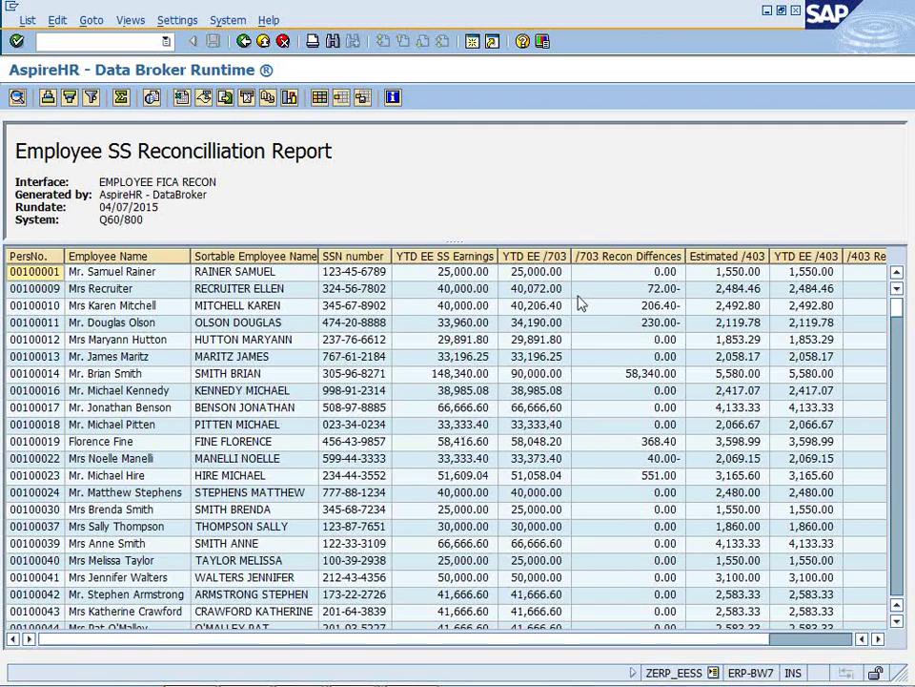
Examine the reconciliation report's employee identification, year-to-date Social Security earnings, /703 and /403 difference columns
drag(38, 254, 238, 248)
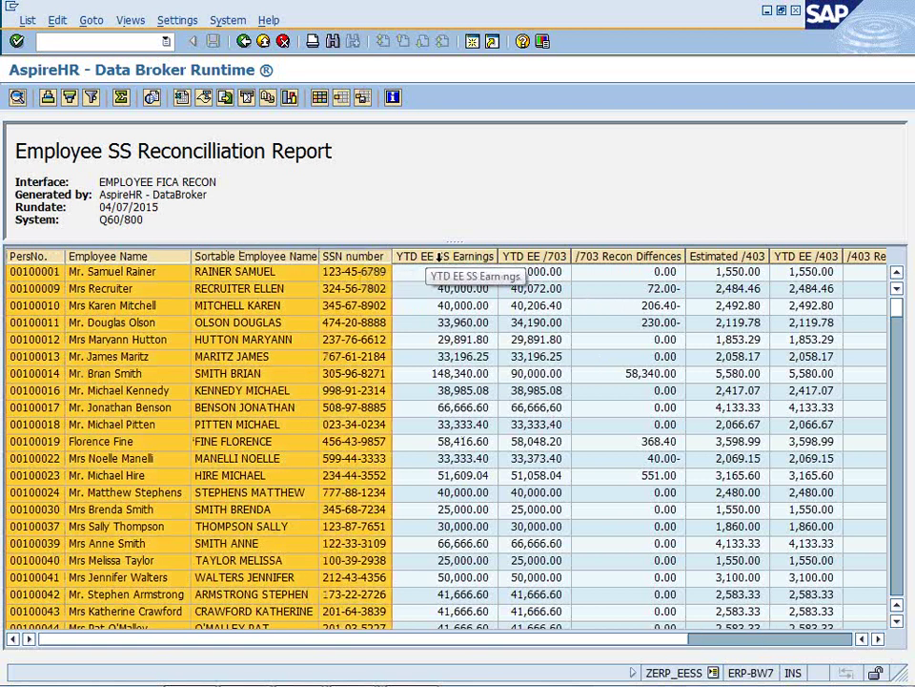
click(433, 312)
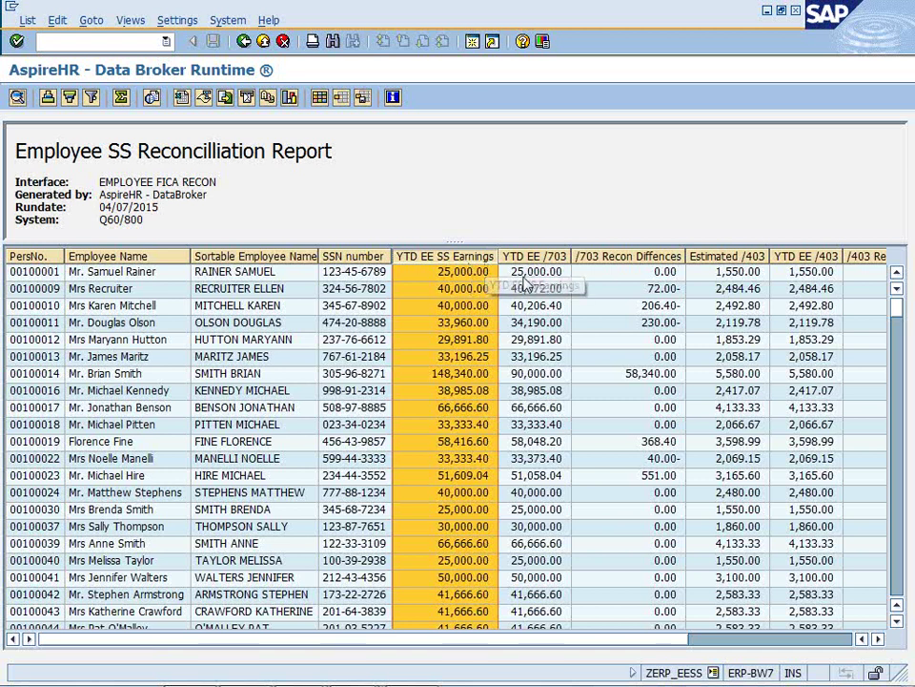
click(548, 258)
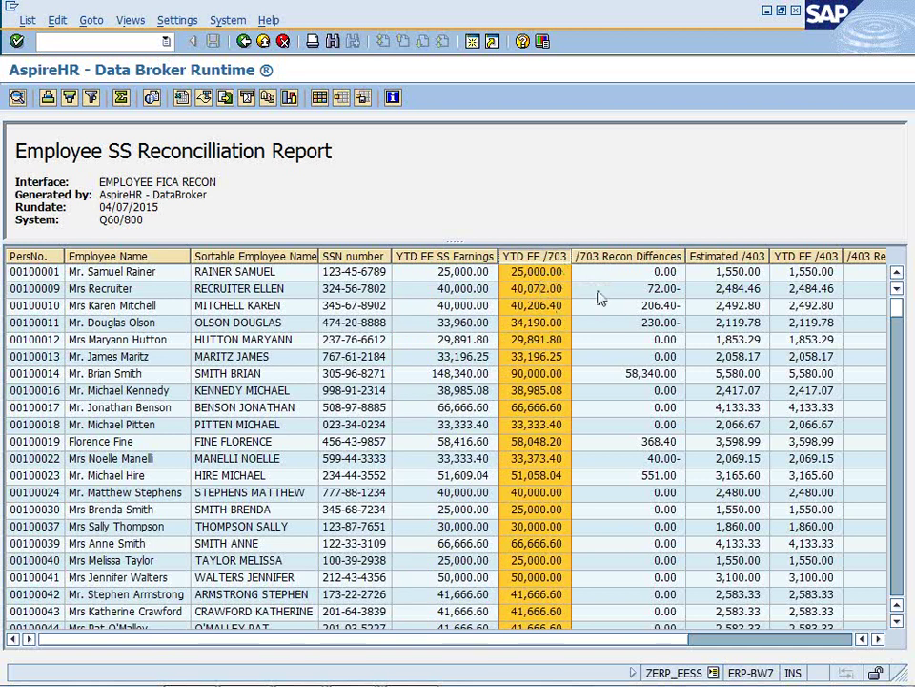
click(623, 257)
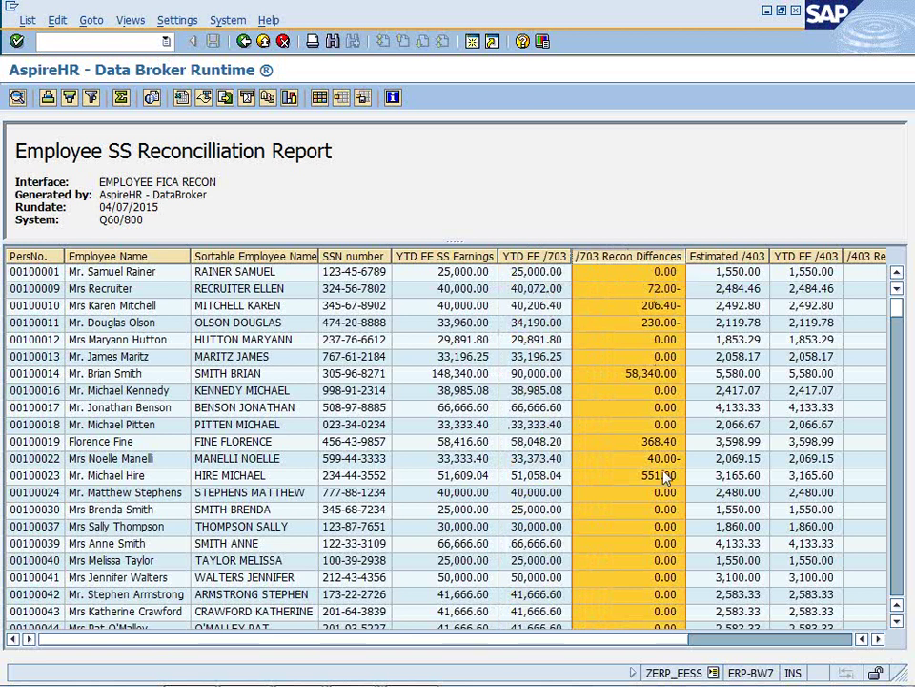
click(488, 294)
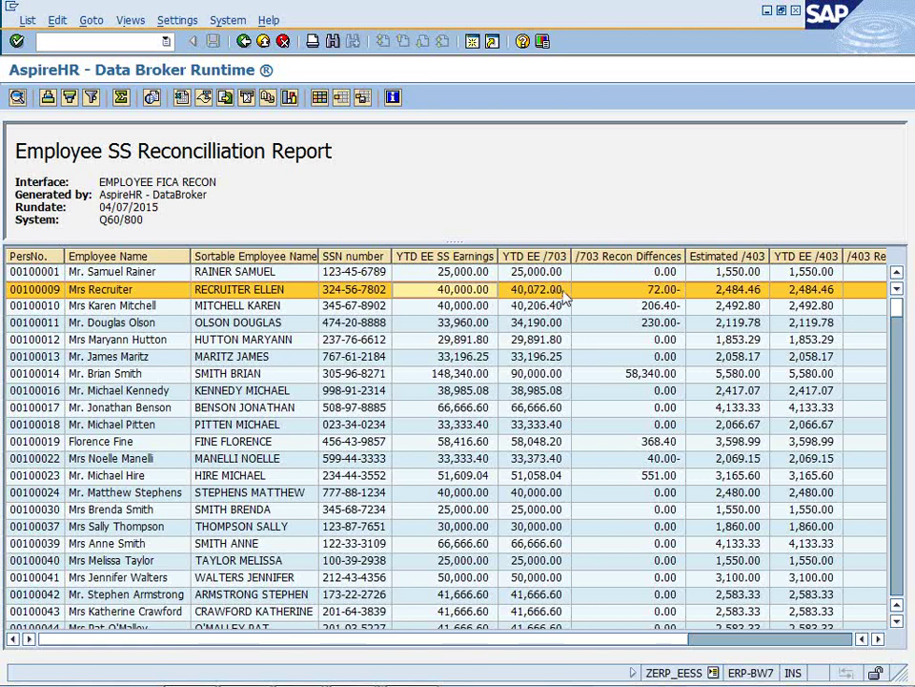
click(878, 638)
click(878, 637)
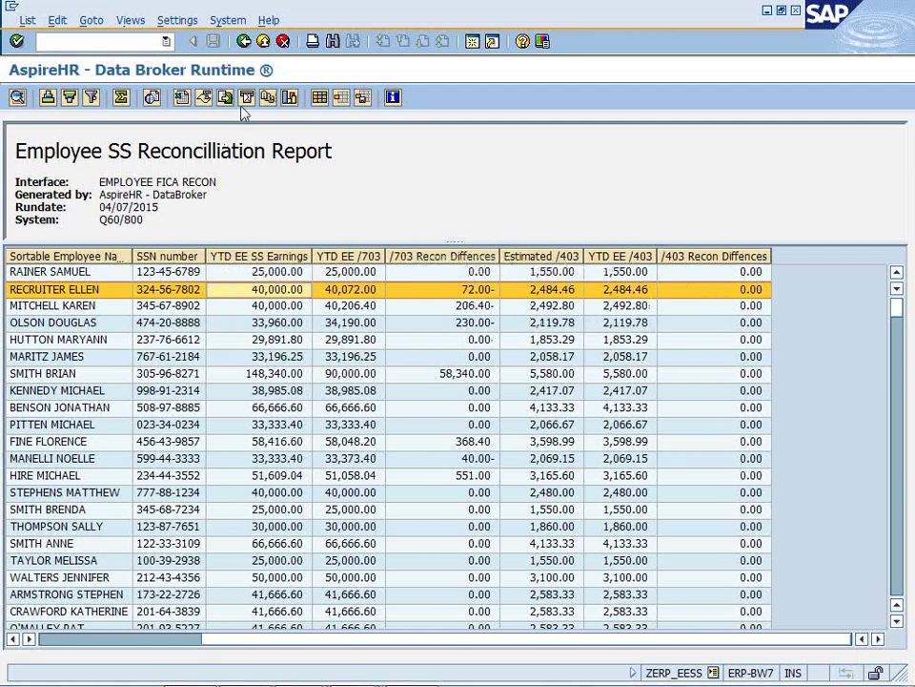
Exit the reconciliation report to the favorites, and run the Health Plan Details Report with its preset selections
click(243, 42)
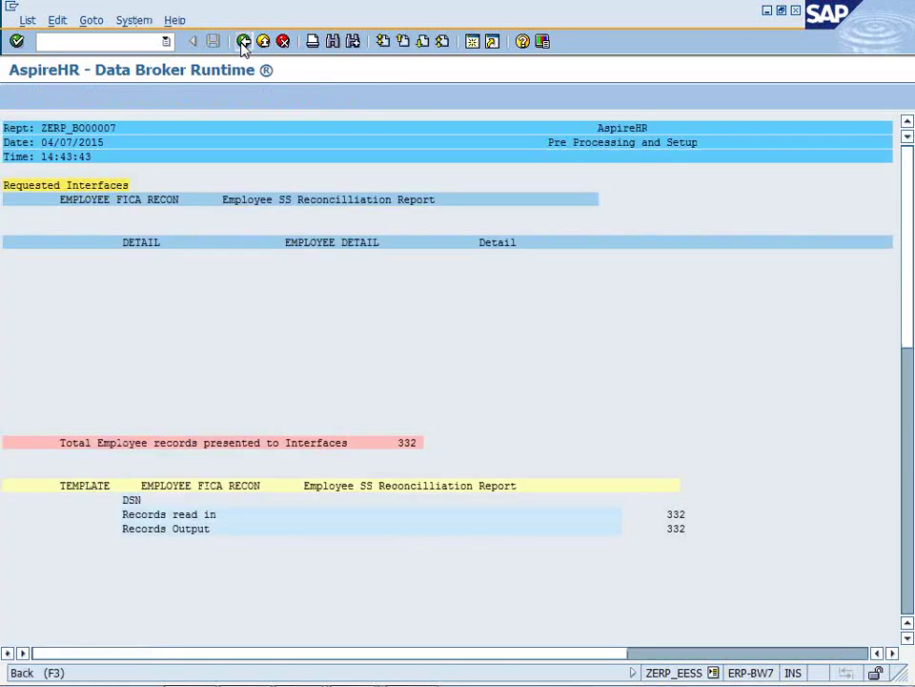
click(243, 42)
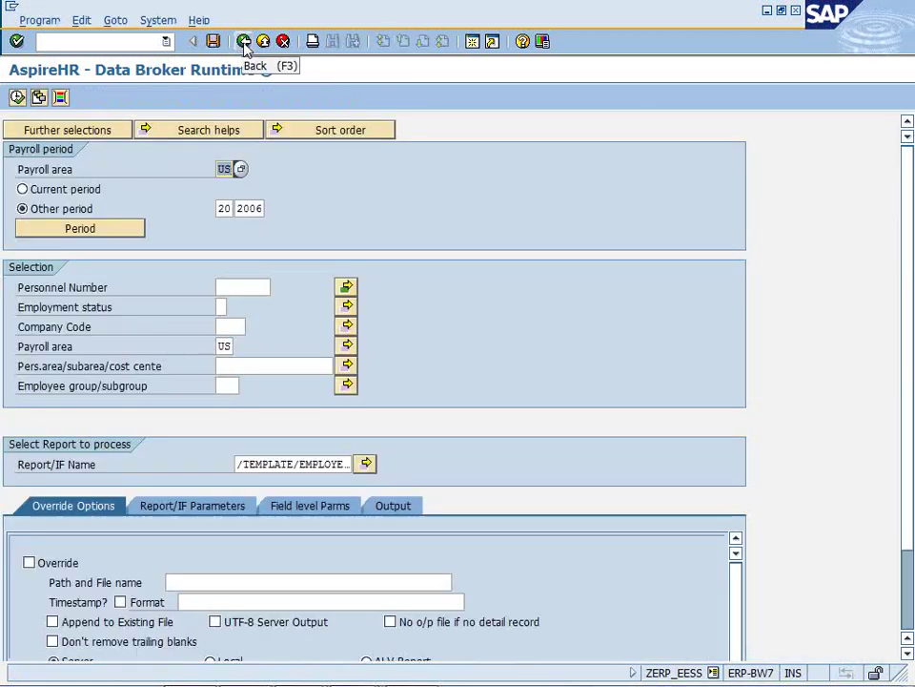
click(244, 41)
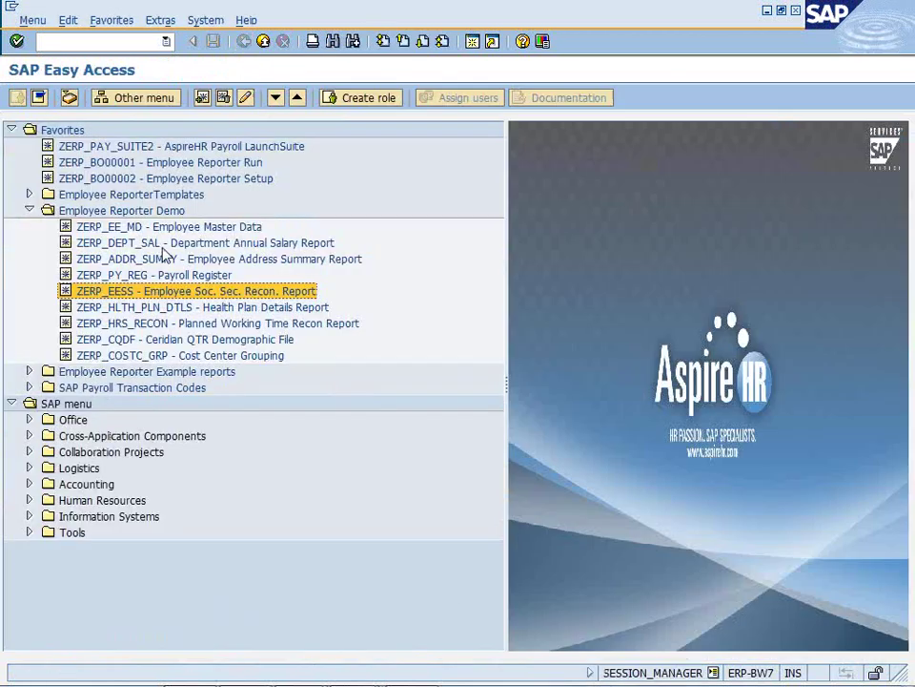
double_click(223, 311)
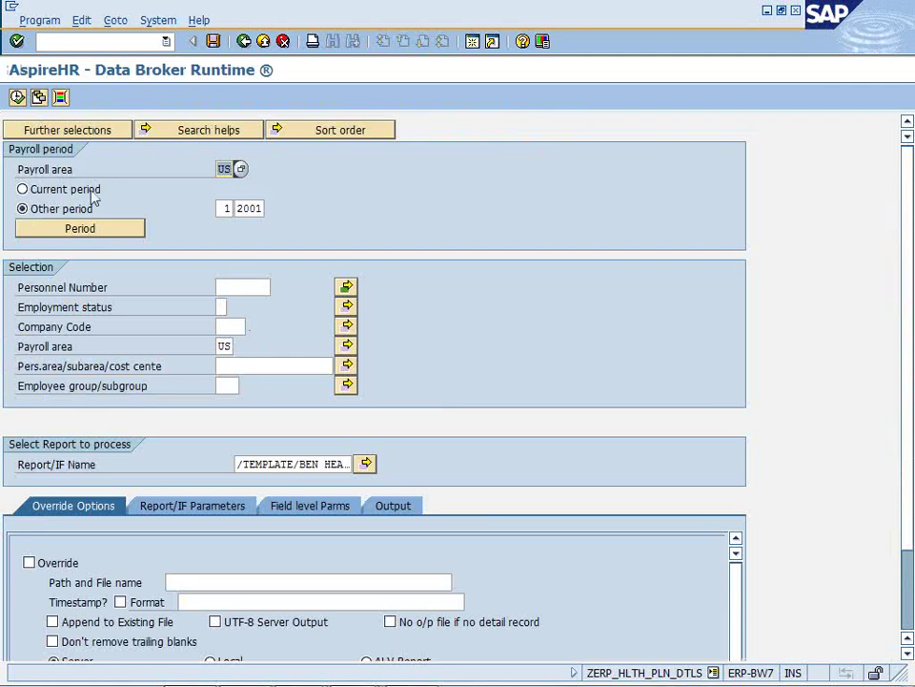
click(17, 97)
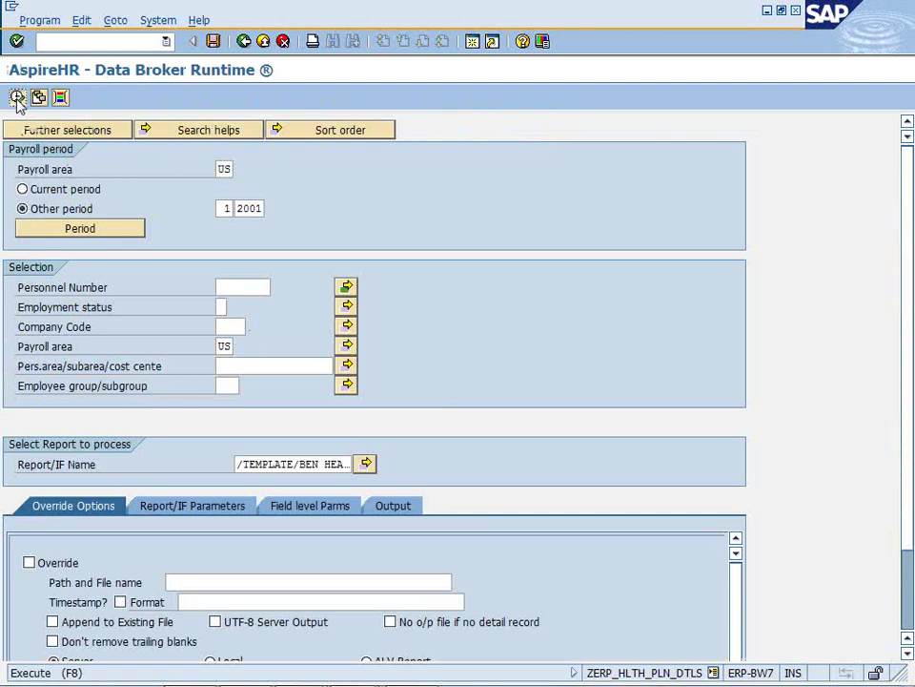
Execute the Health Plan Details Report and review its plan, coverage option, cost and dependent columns through to the EE+S and EE+F checks
click(17, 98)
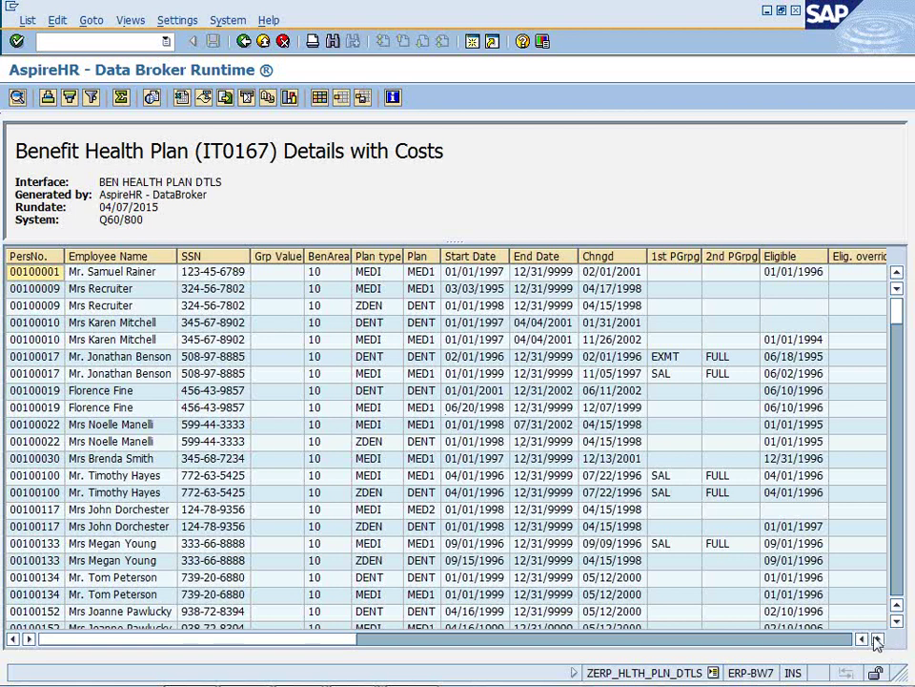
drag(879, 642, 879, 642)
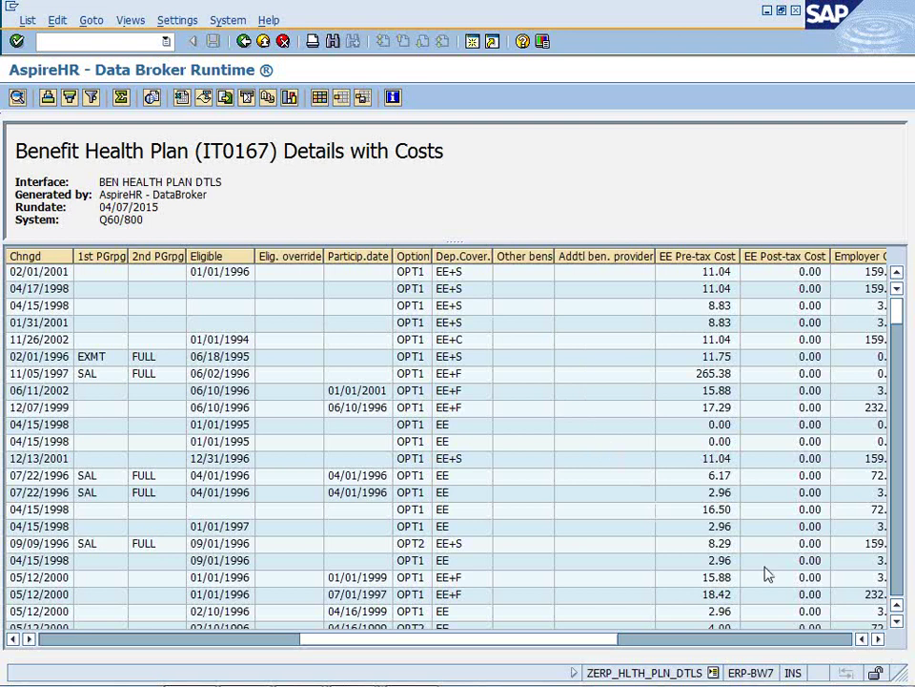
drag(879, 642, 880, 642)
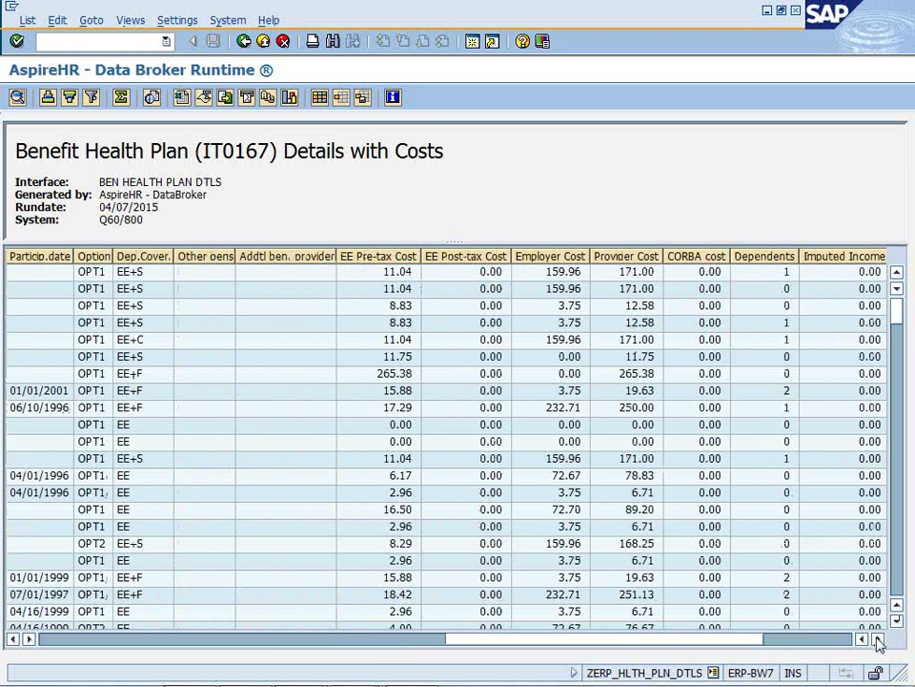
drag(879, 639, 880, 639)
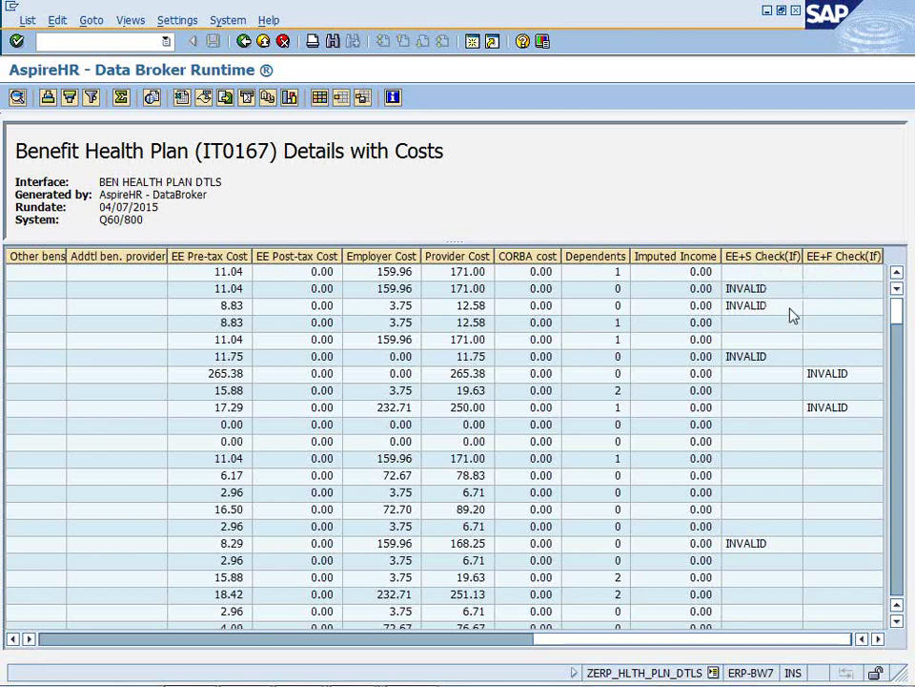
Examine the rows flagged INVALID in the EE+S and EE+F check columns against their dependent coverage and number of dependents
click(739, 291)
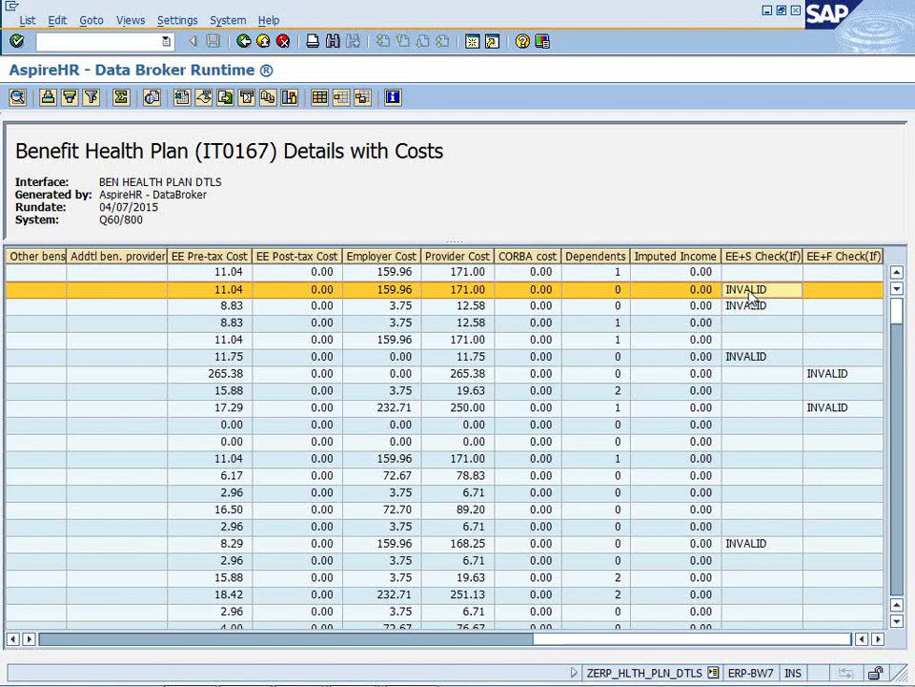
click(12, 638)
click(13, 638)
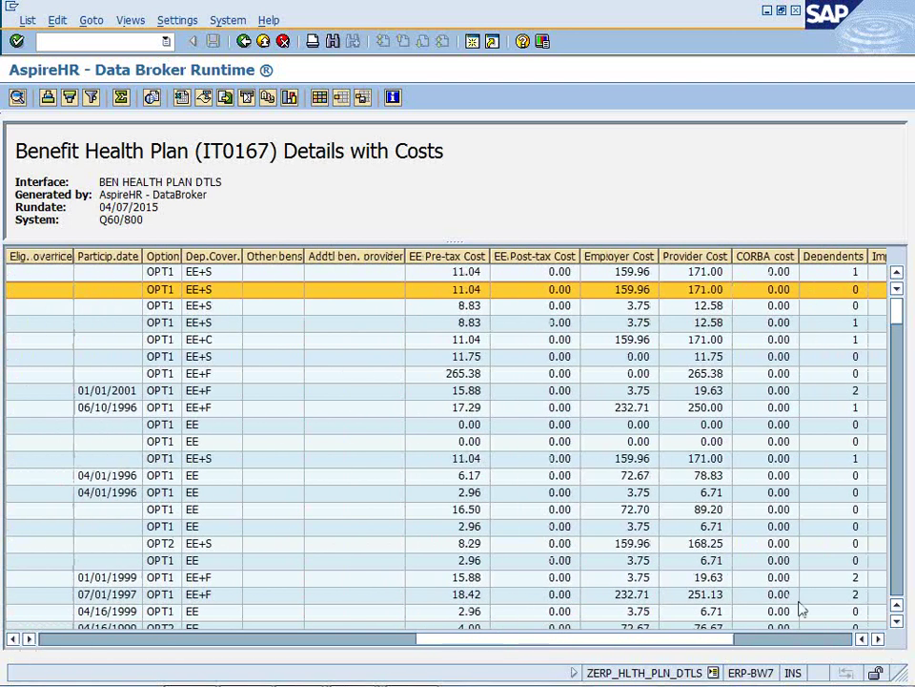
scroll(696, 491, right, 2)
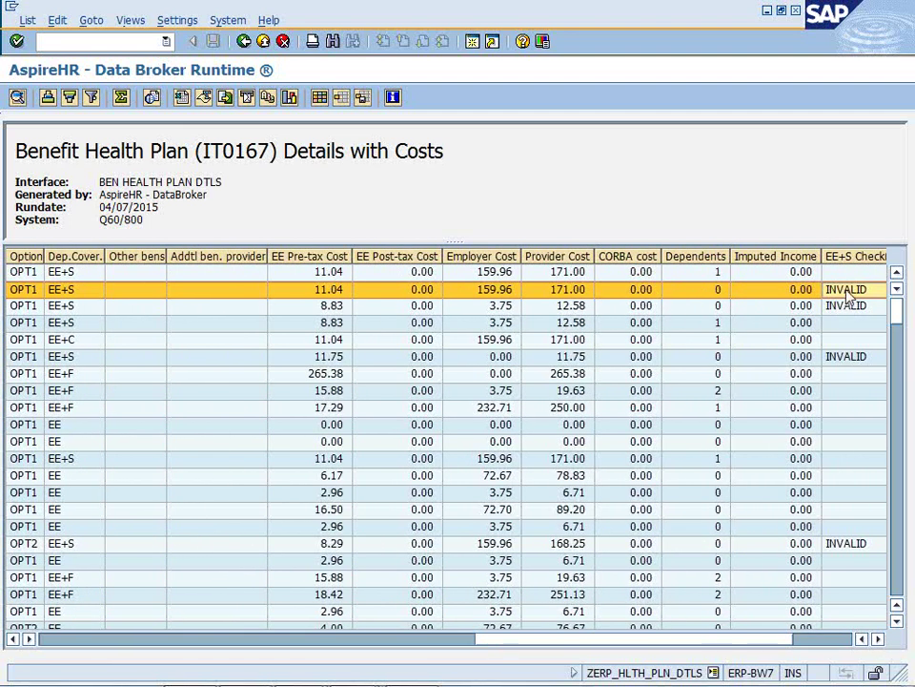
click(879, 639)
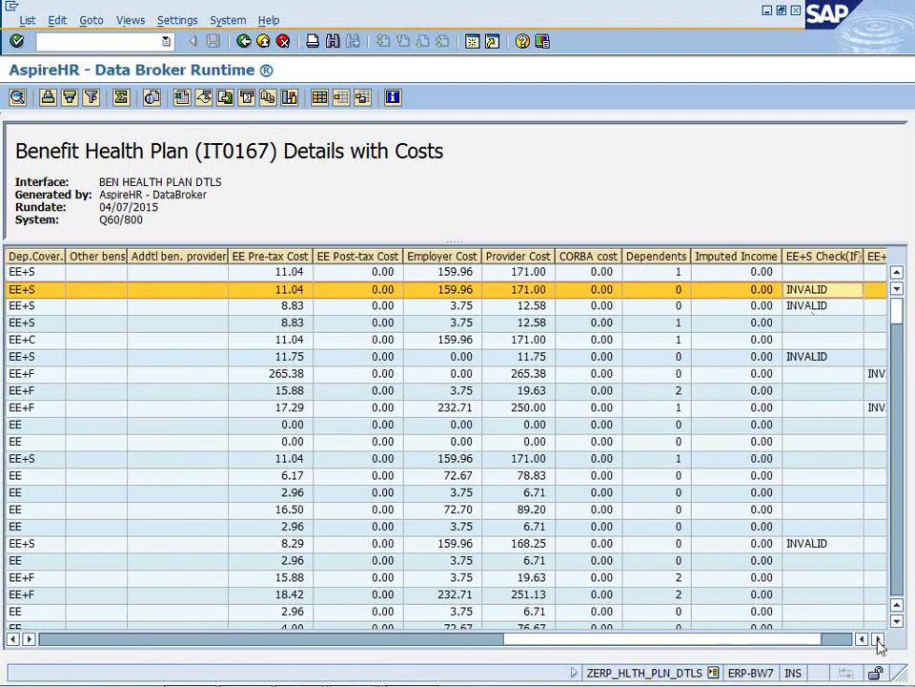
click(878, 639)
click(817, 375)
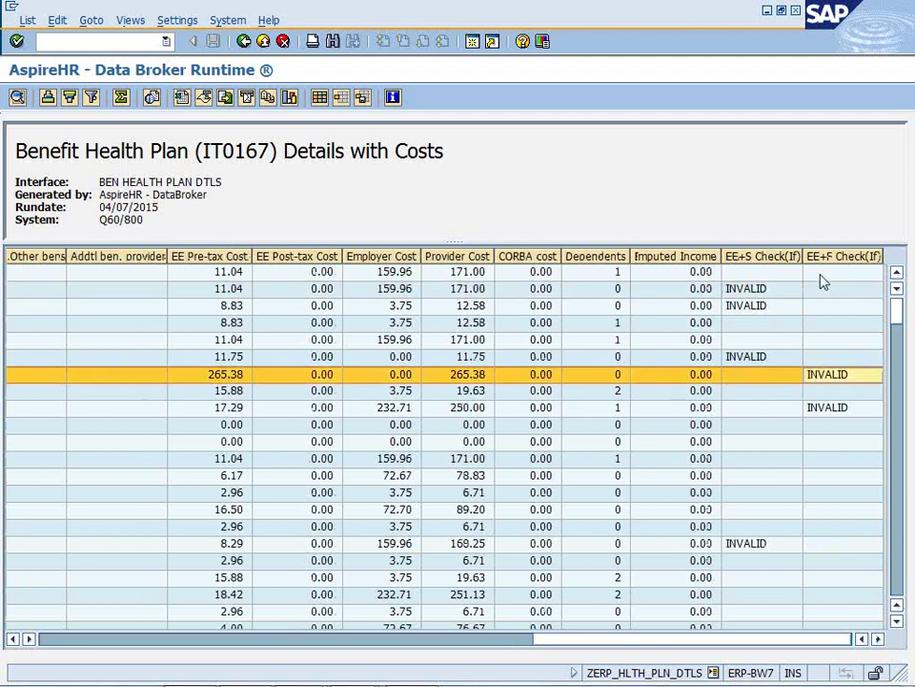
click(811, 414)
click(656, 376)
click(680, 408)
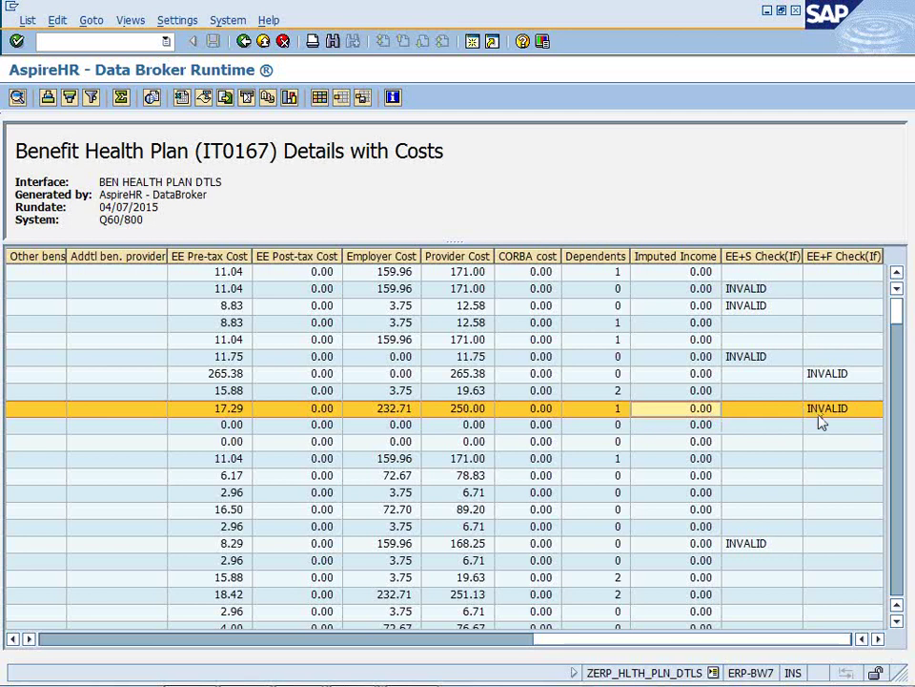
Exit the health plan report to the favorites, and run the Planned Working Time Recon Report with its preset selections
click(245, 42)
click(245, 42)
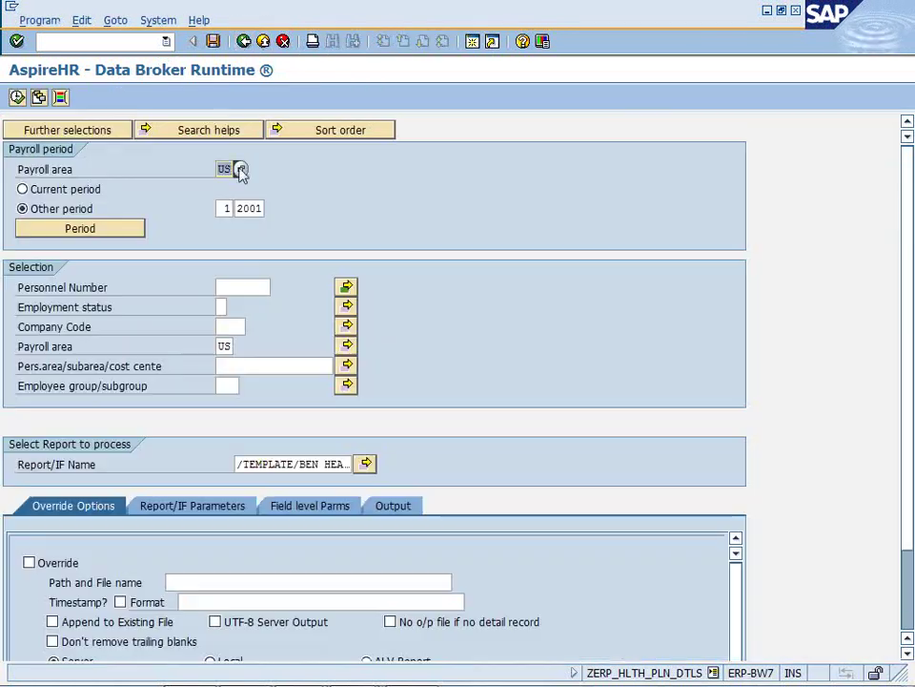
click(245, 42)
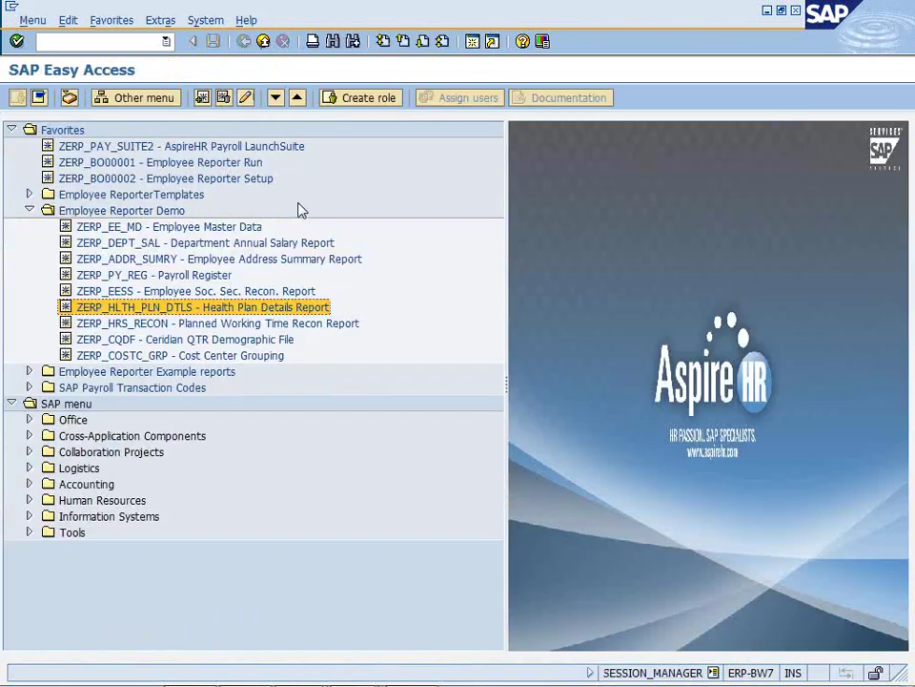
click(253, 324)
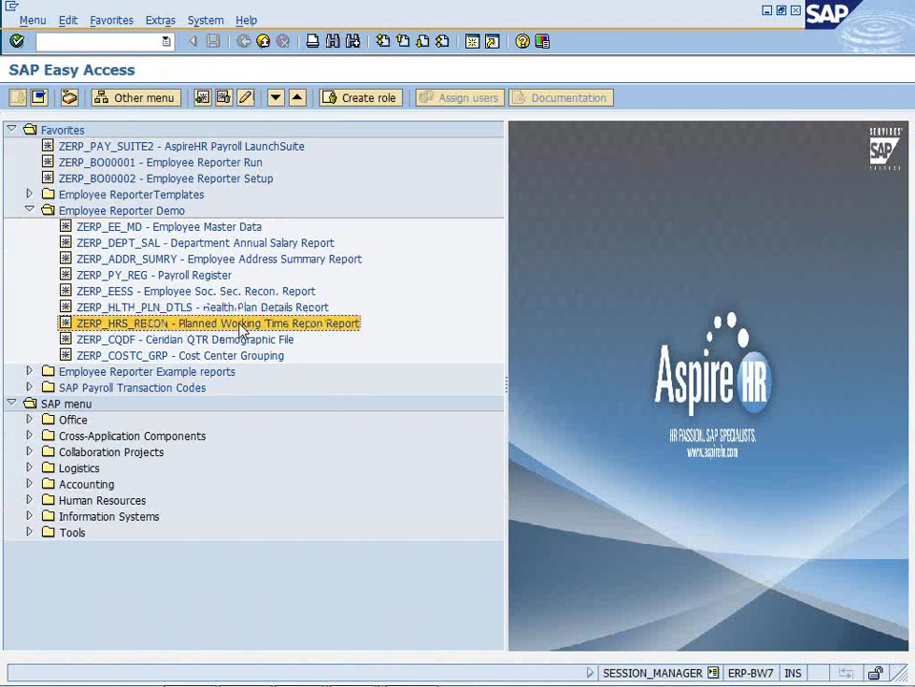
double_click(243, 324)
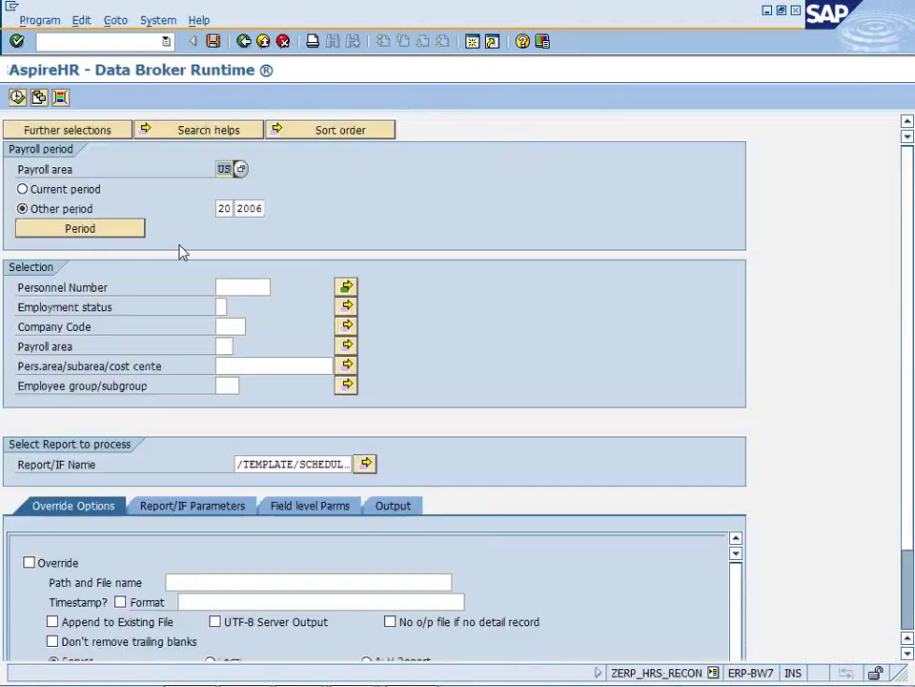
click(17, 97)
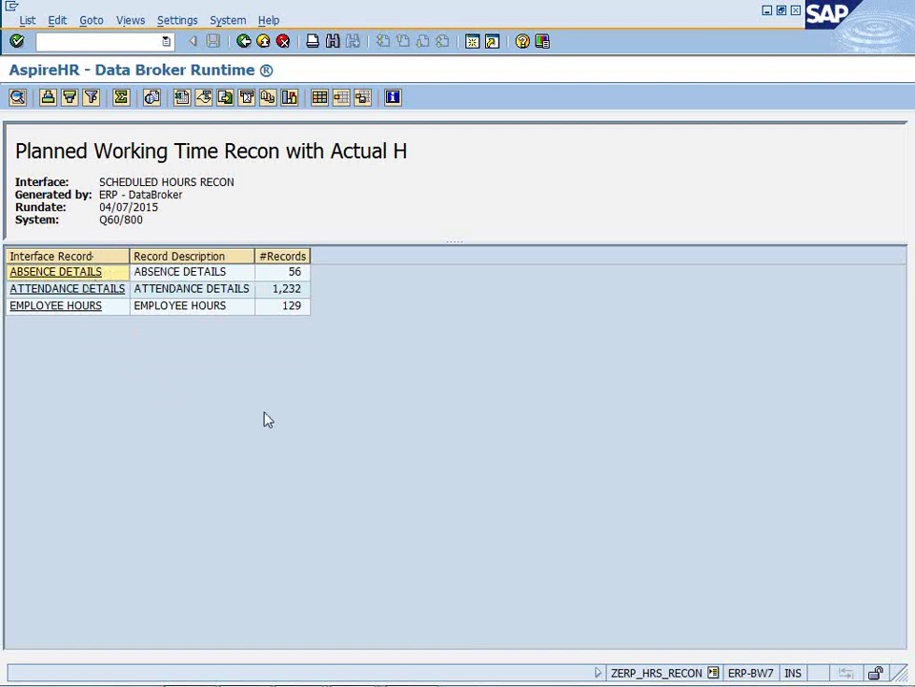
Open the ABSENCE DETAILS record and examine the consecutive vacation entries of the employee with five daily rows
click(84, 274)
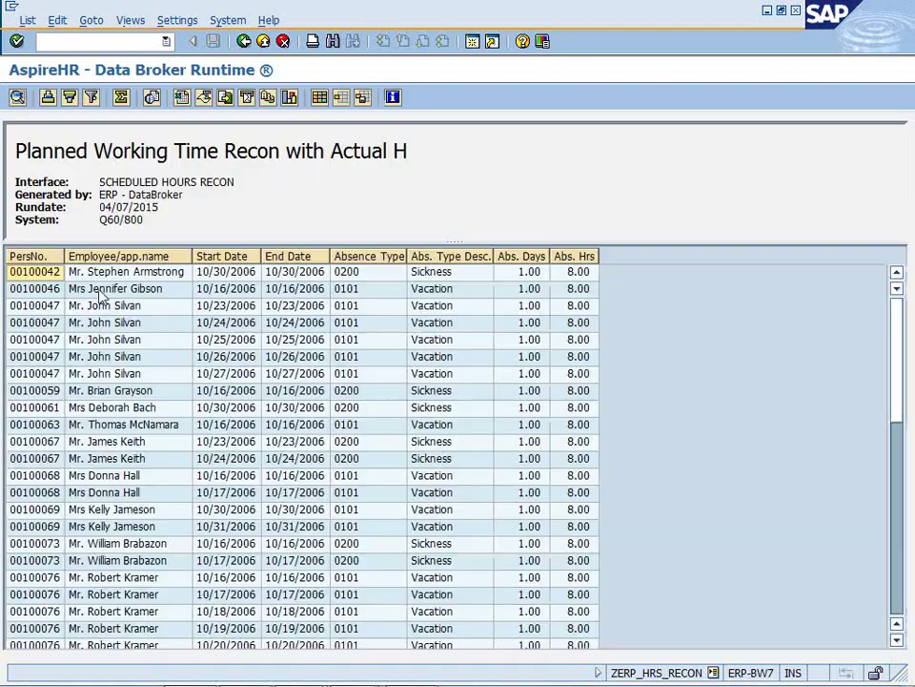
click(55, 309)
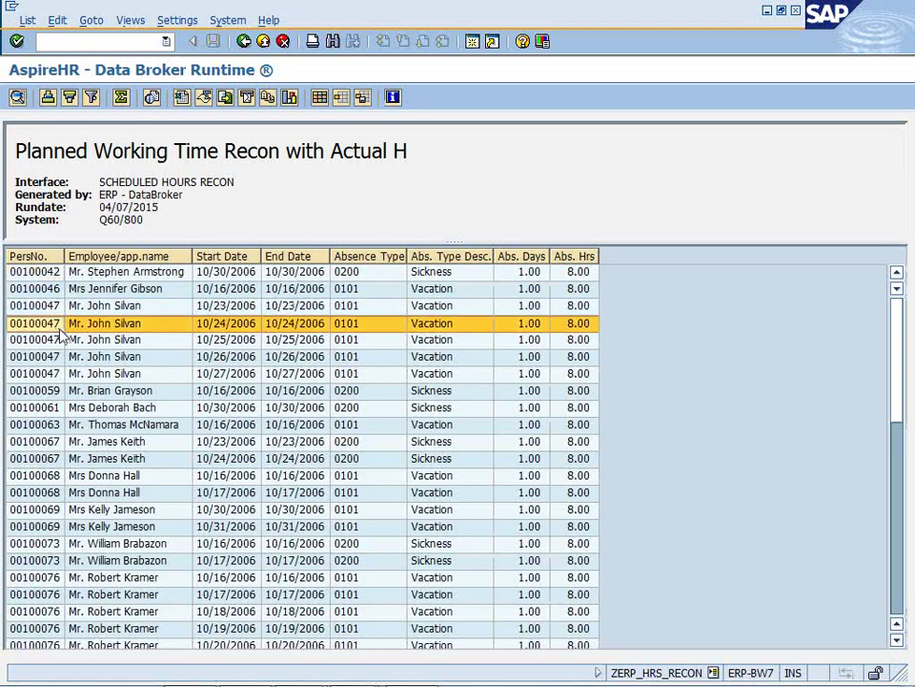
click(61, 339)
click(61, 355)
click(61, 373)
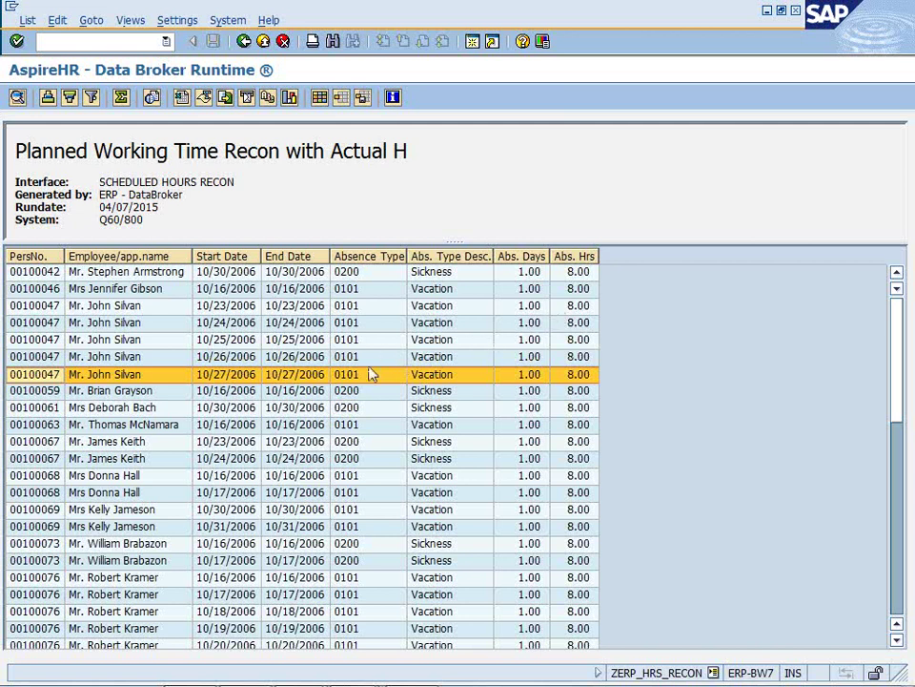
Go back to the record overview, view the ATTENDANCE DETAILS record, and return to the overview
click(243, 41)
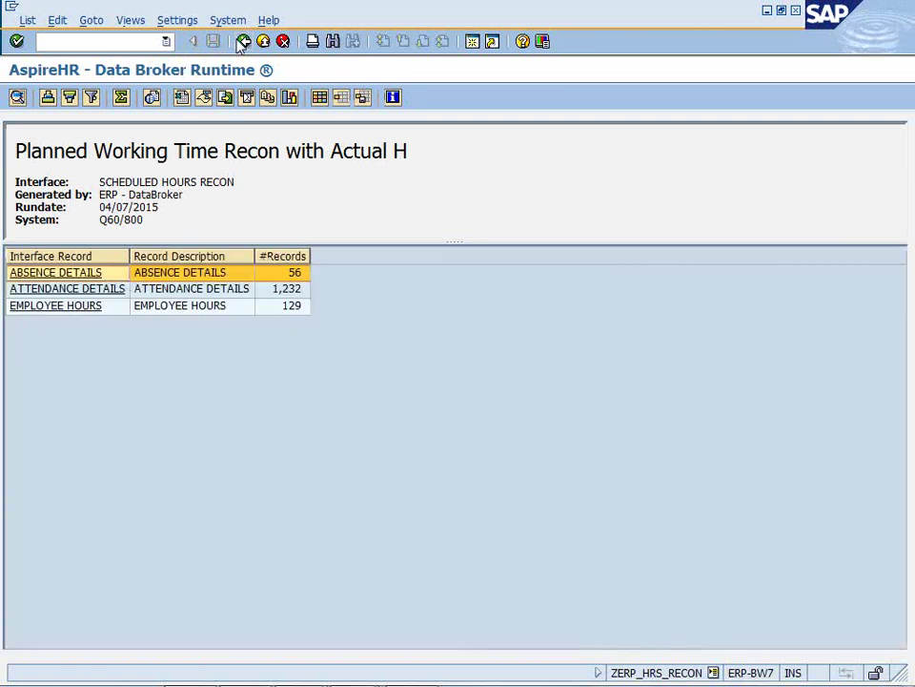
click(80, 290)
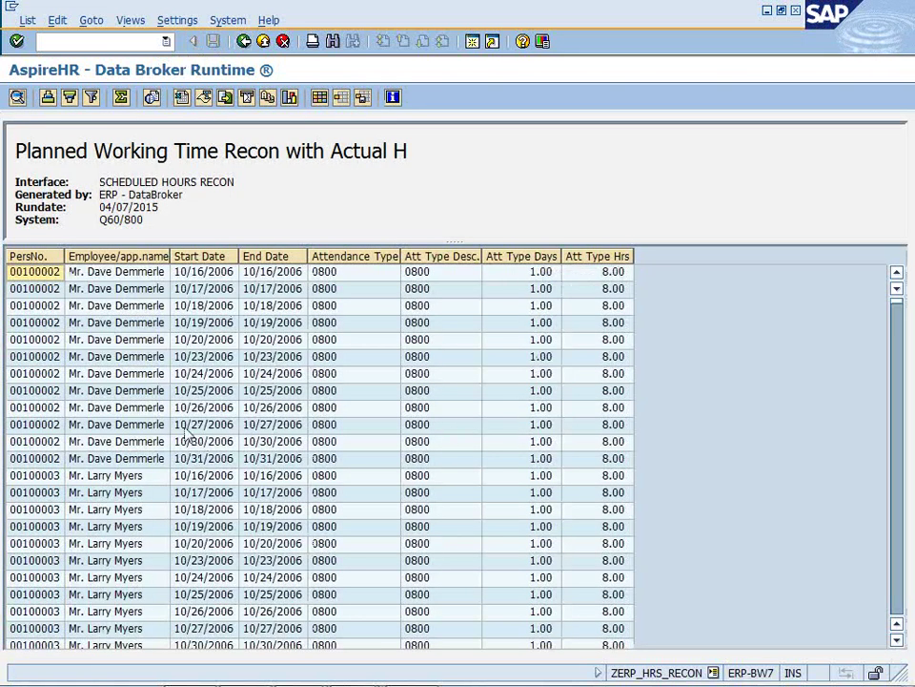
click(243, 41)
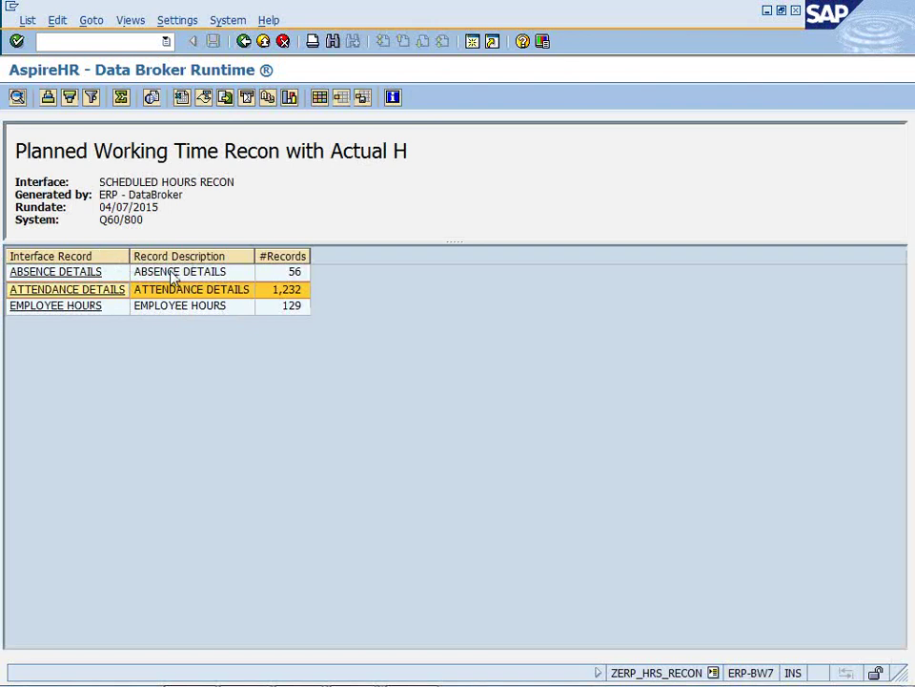
Open the EMPLOYEE HOURS record and examine its employment percentage, work hours per period and total hours columns
click(99, 309)
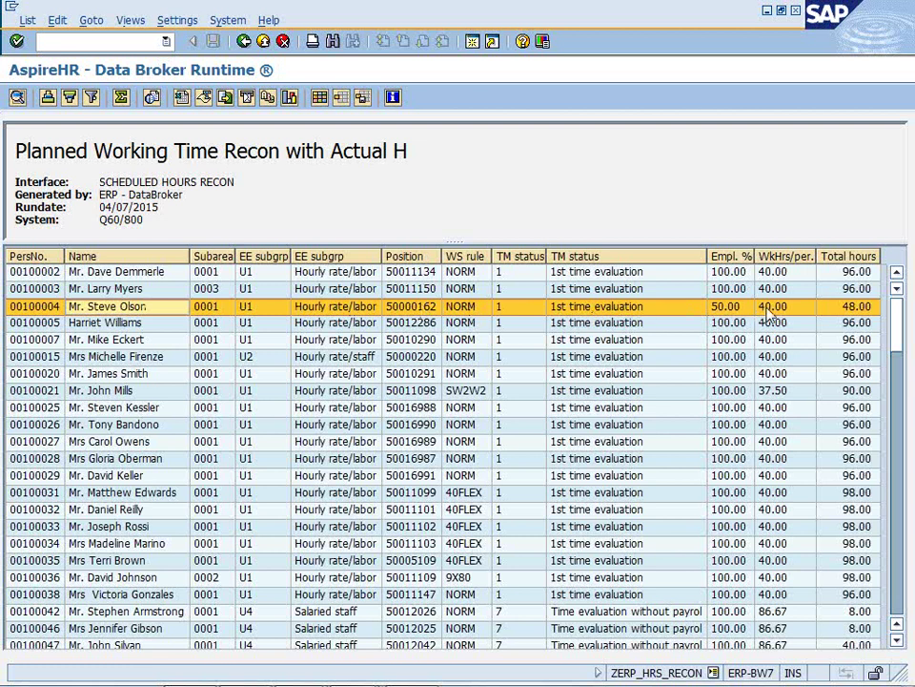
click(732, 257)
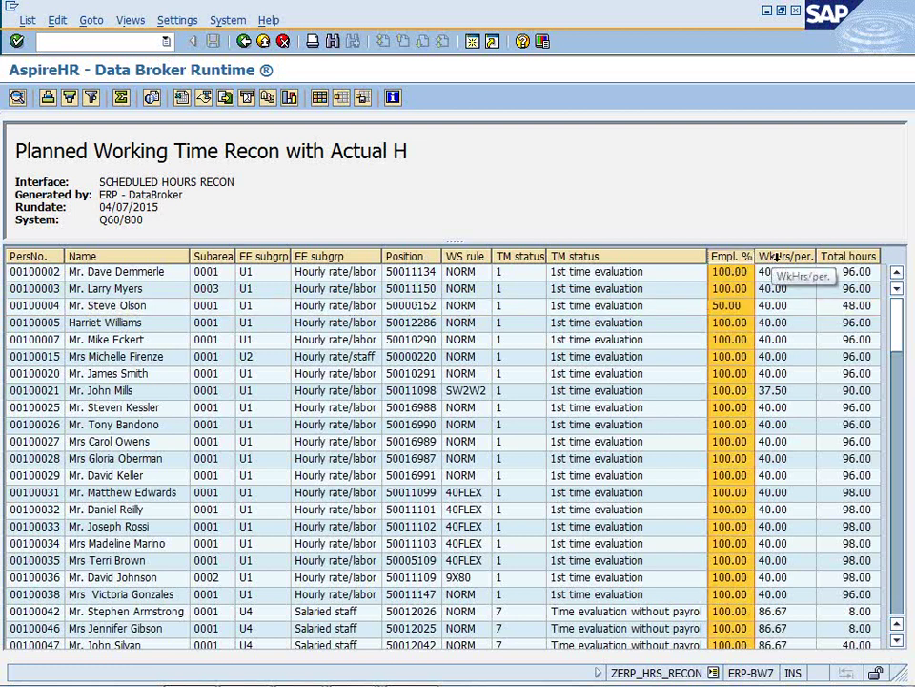
click(773, 255)
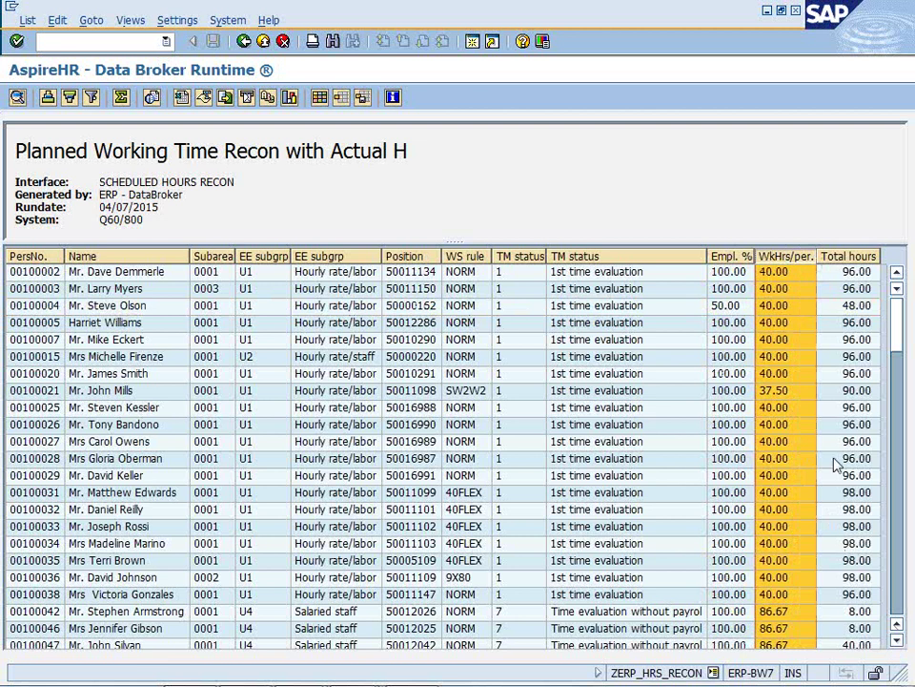
click(848, 258)
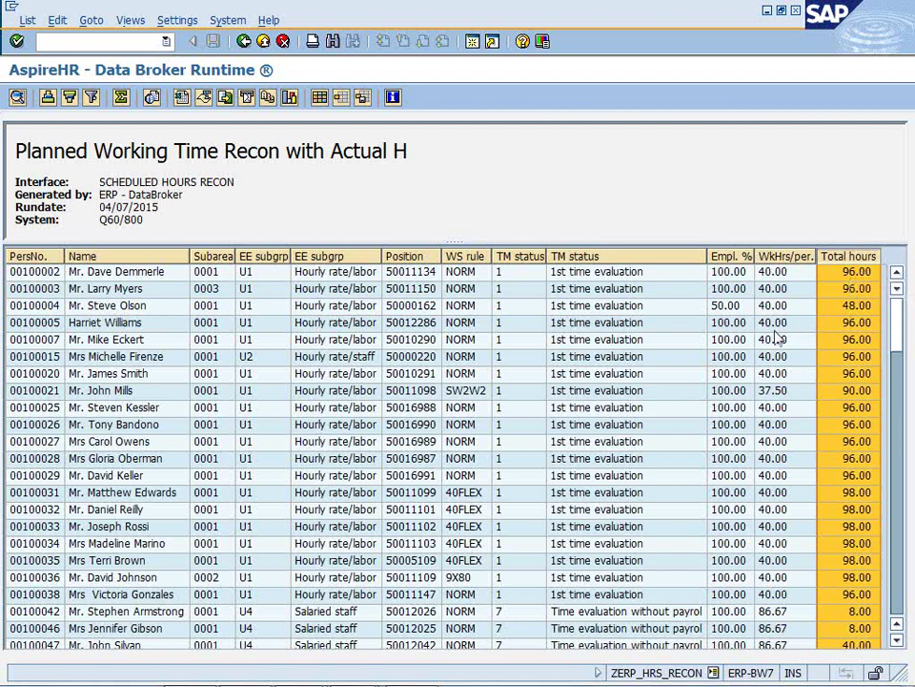
Leave the employee hours details and the Planned Working Time Recon Report, returning to the SAP Easy Access favorites
click(243, 42)
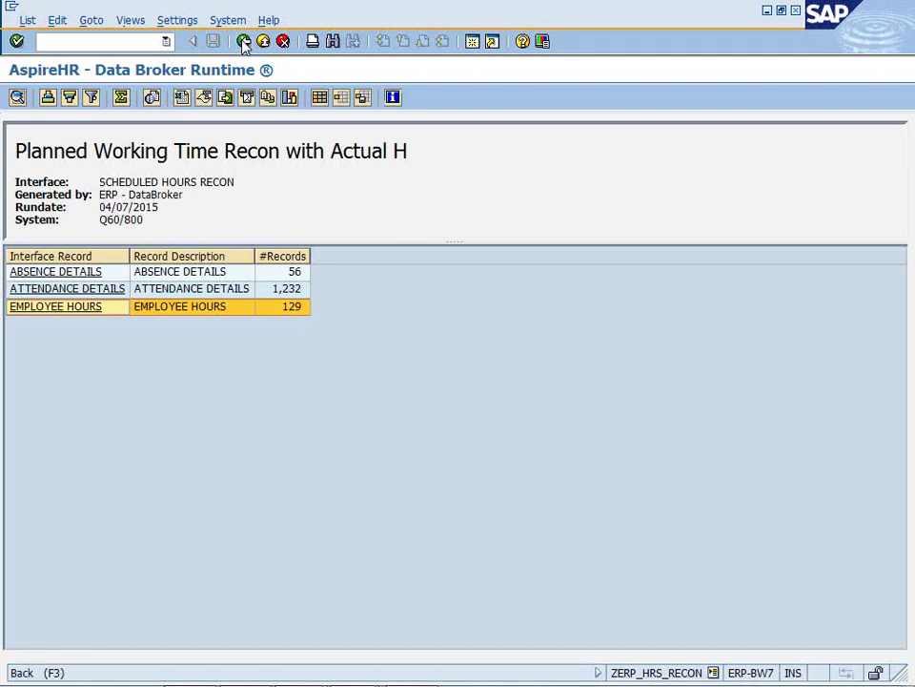
click(244, 42)
click(244, 42)
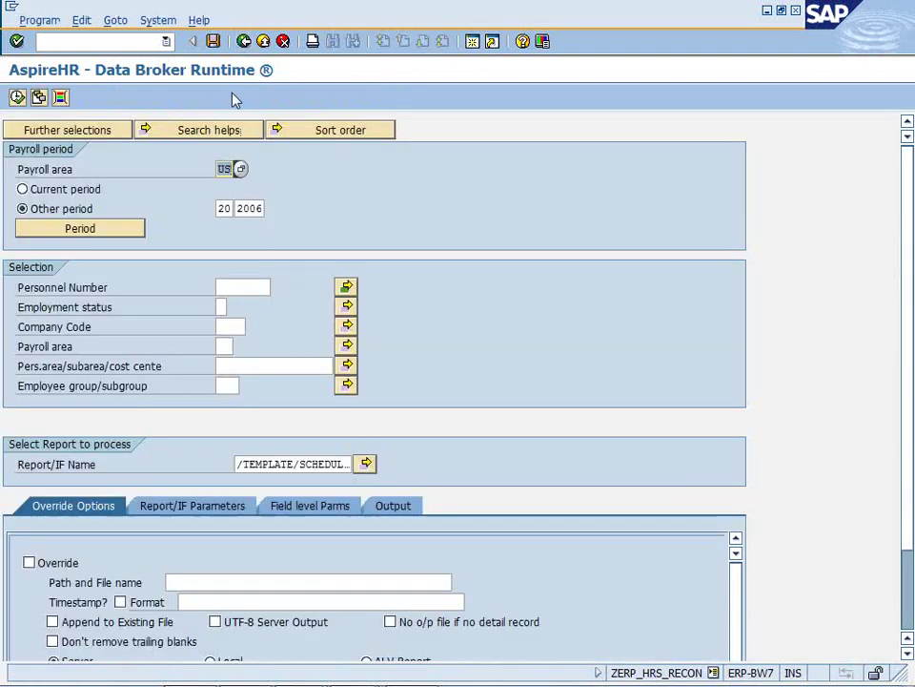
click(243, 42)
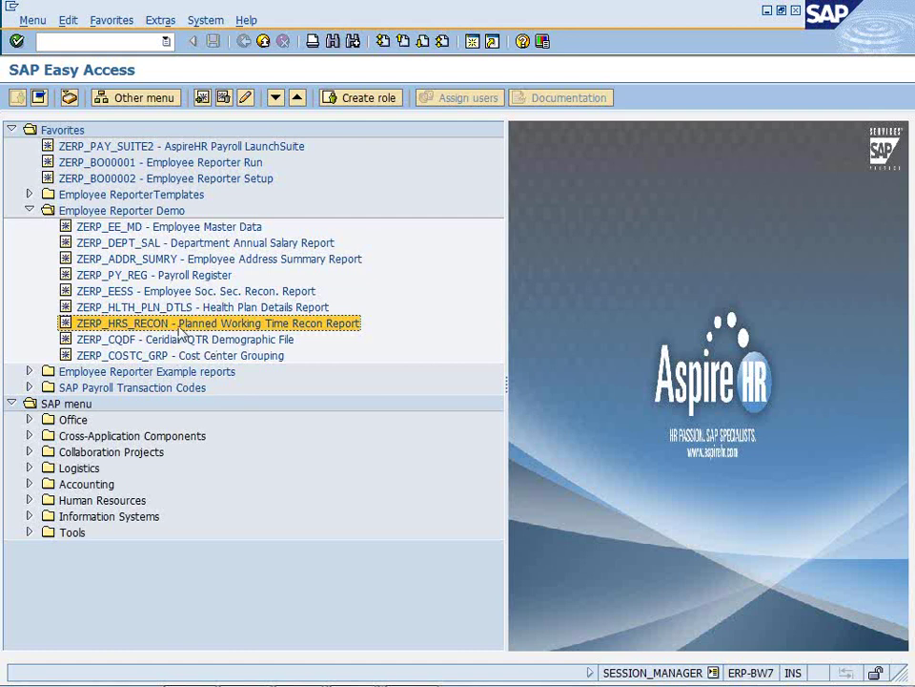
Open the Ceridian QTR Demographic File report, check its override options with ALV Report output, and run it with the preset selections
double_click(177, 340)
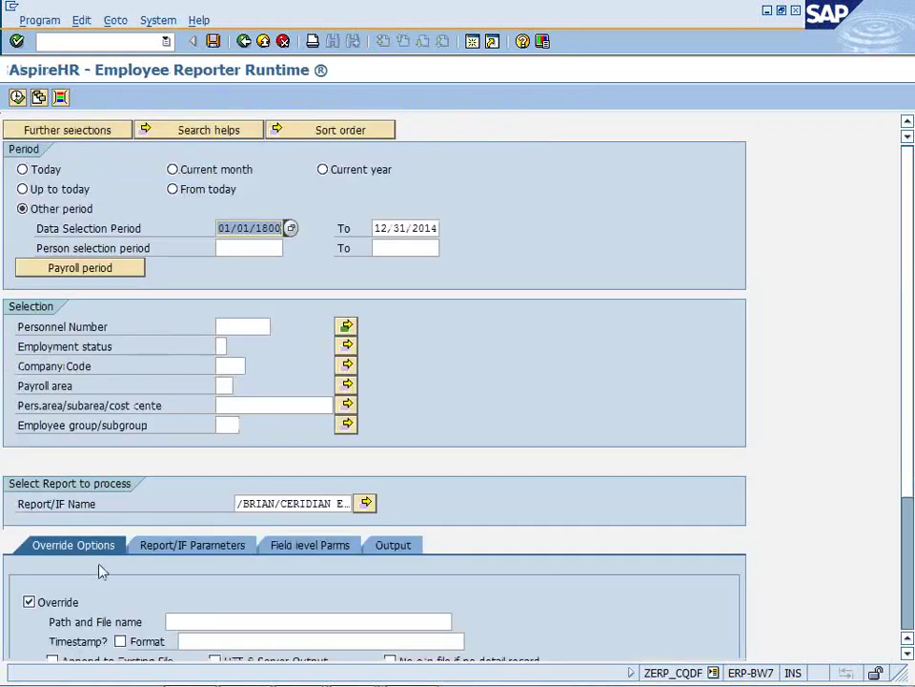
scroll(77, 428, down, 3)
scroll(84, 543, down, 1)
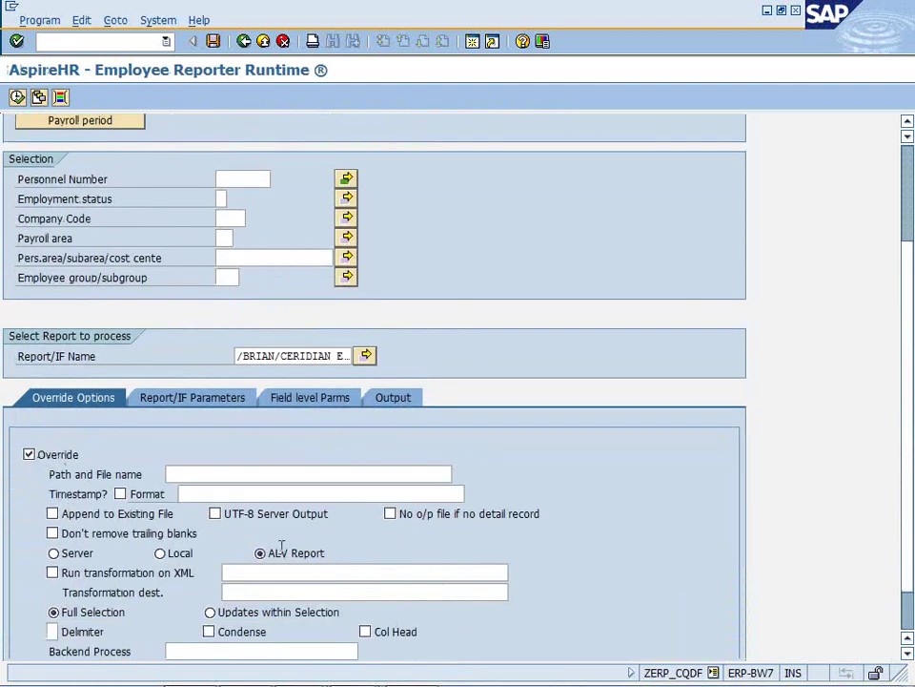
scroll(127, 486, up, 4)
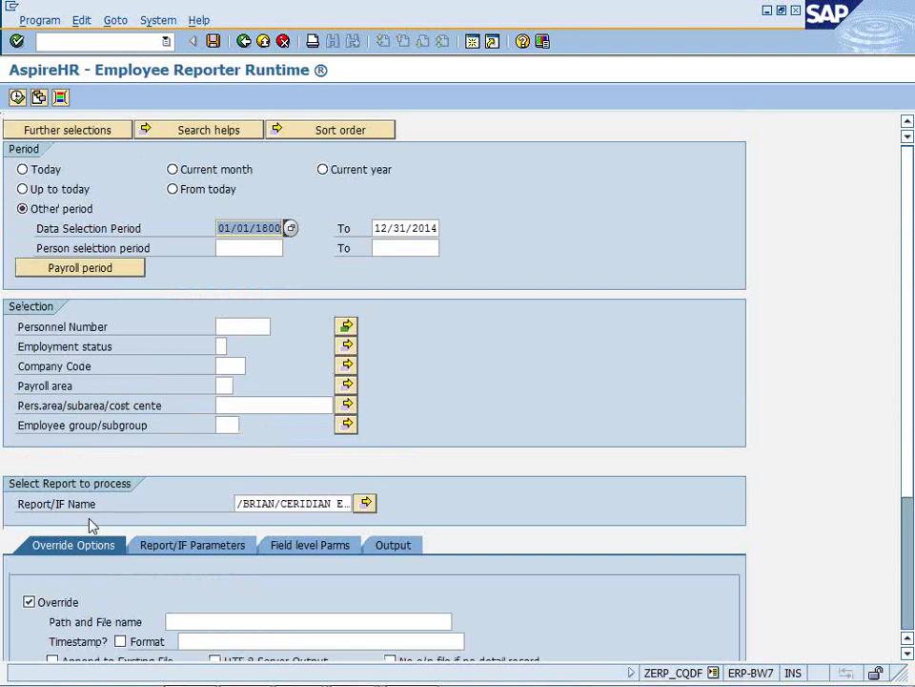
click(17, 96)
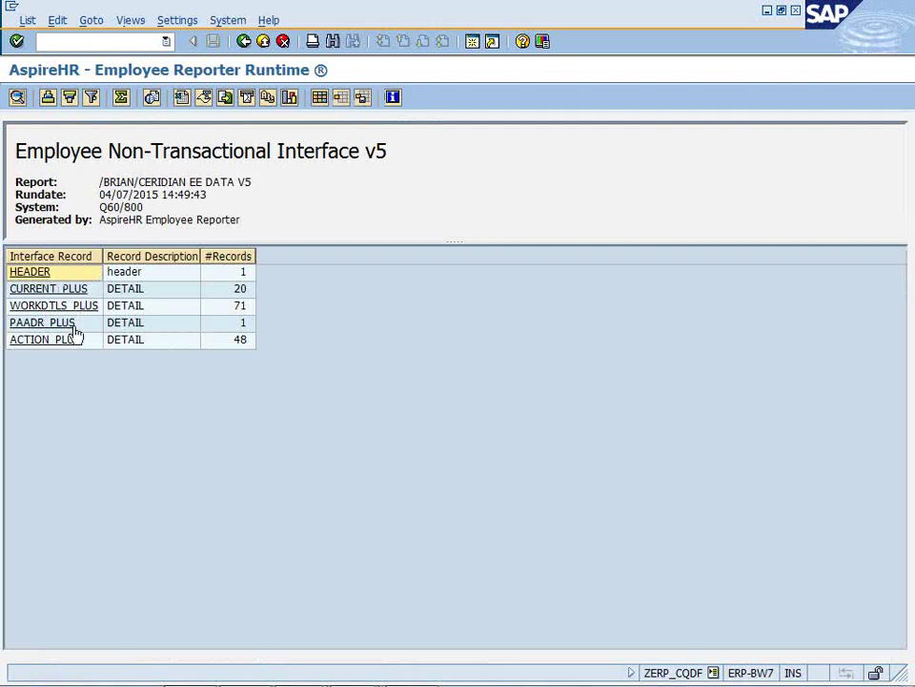
View the HEADER record of the Ceridian interface, and open the CURRENT_PLUS record to review its employee identification, address and hire date columns
click(19, 272)
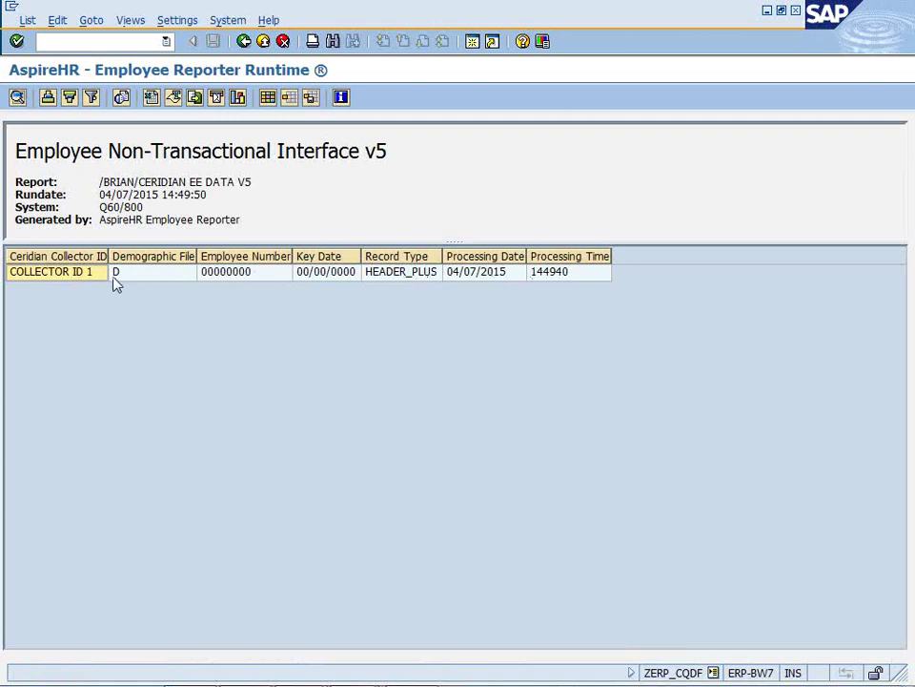
click(244, 41)
click(41, 289)
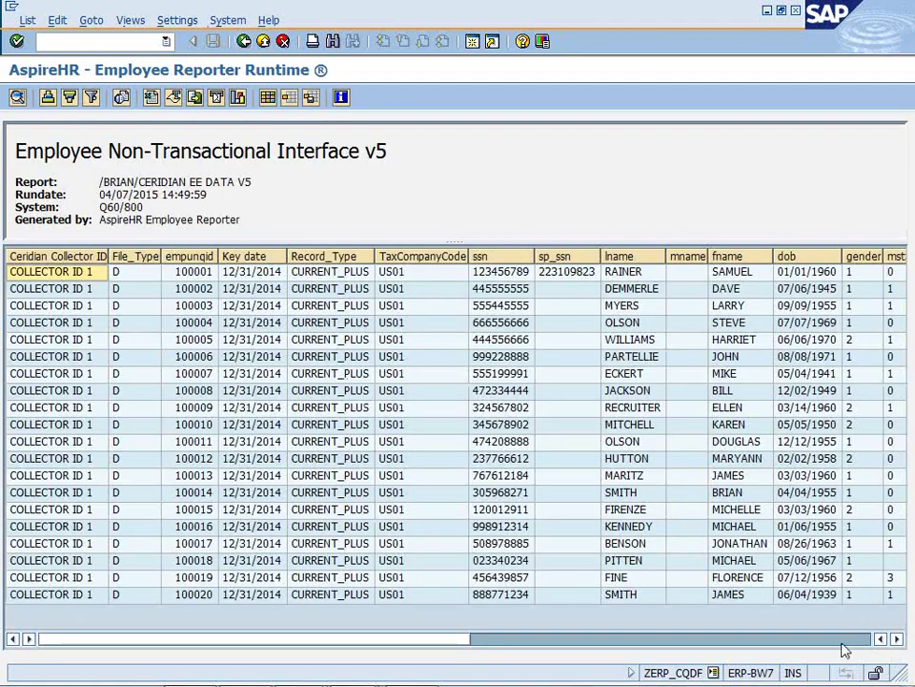
click(843, 643)
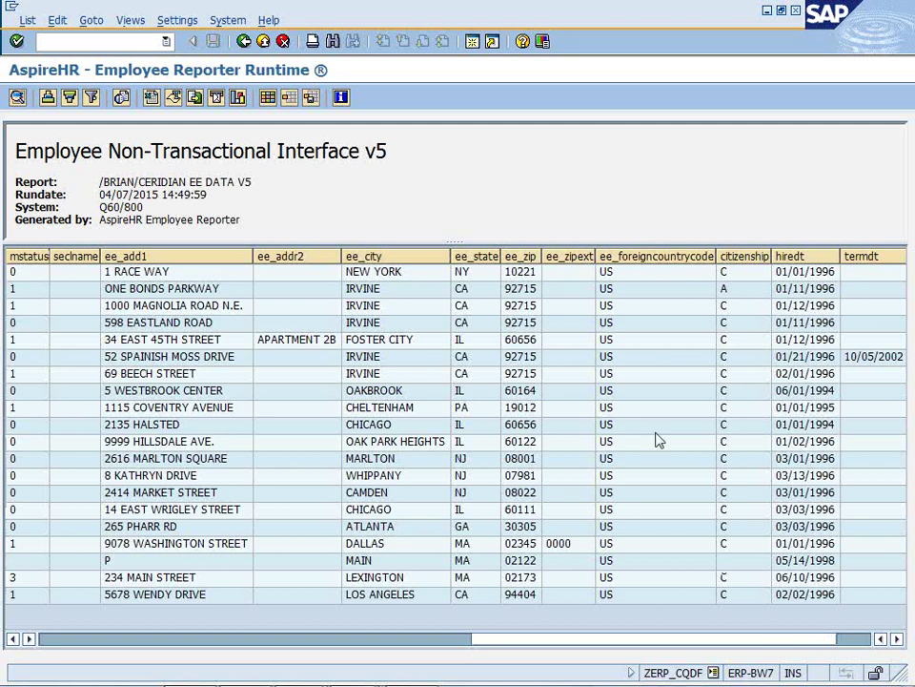
Leave the CURRENT_PLUS record and open WORKDTLS_PLUS to examine its columns from company code and position through the state-specific work details
click(244, 41)
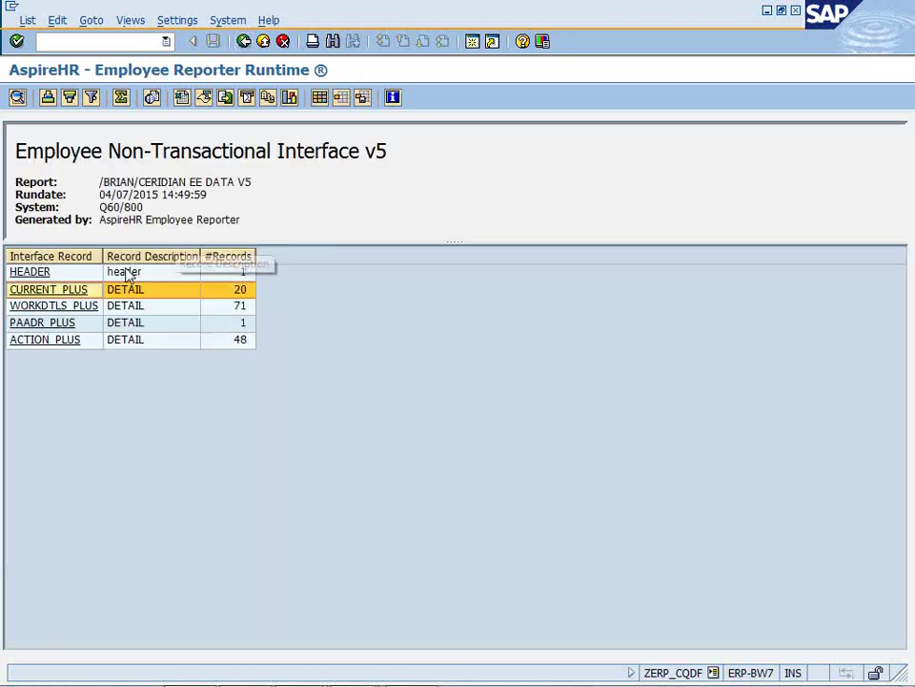
click(75, 308)
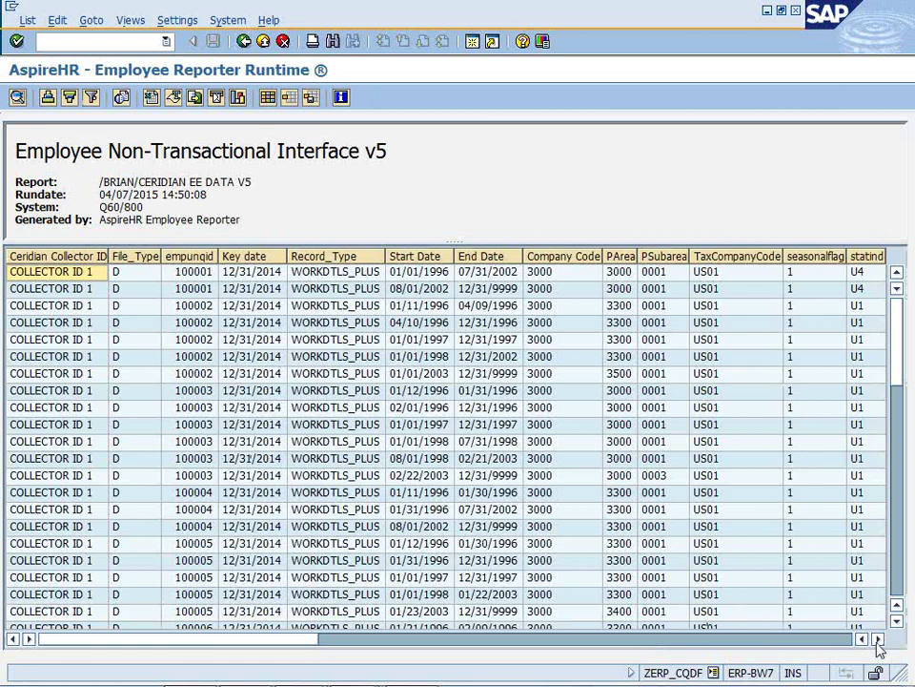
click(878, 639)
click(879, 640)
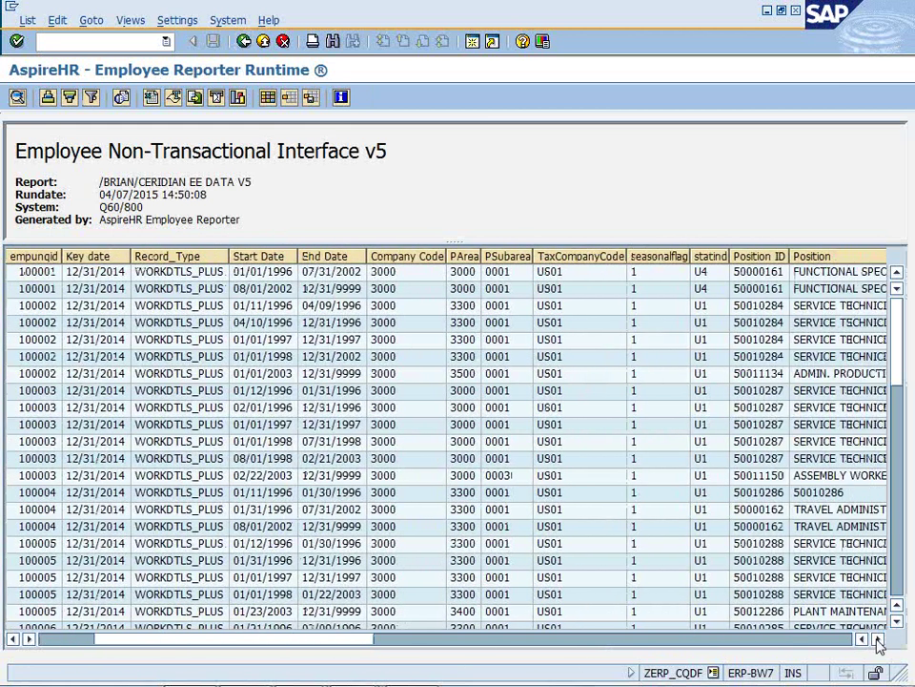
click(878, 640)
click(879, 640)
click(878, 640)
click(878, 640)
click(878, 640)
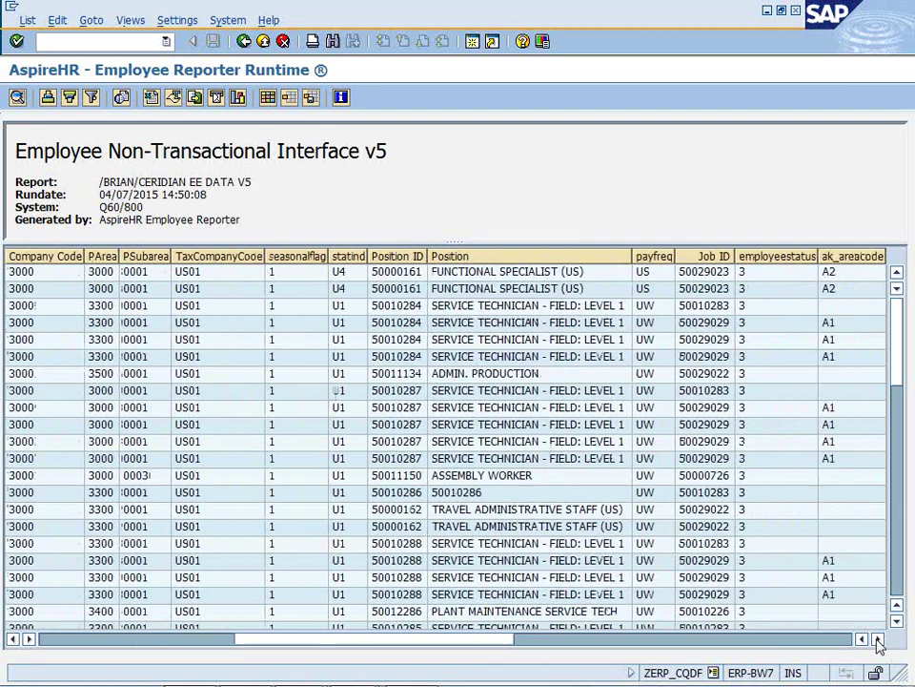
click(878, 640)
click(878, 640)
click(878, 640)
click(878, 640)
click(878, 640)
click(879, 640)
click(878, 640)
click(878, 640)
click(878, 640)
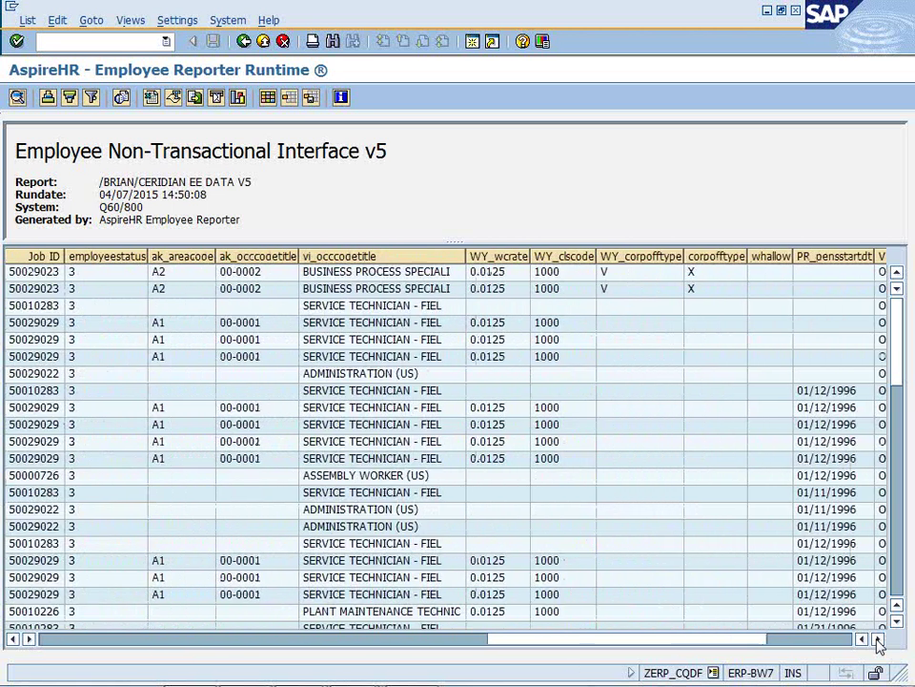
click(878, 640)
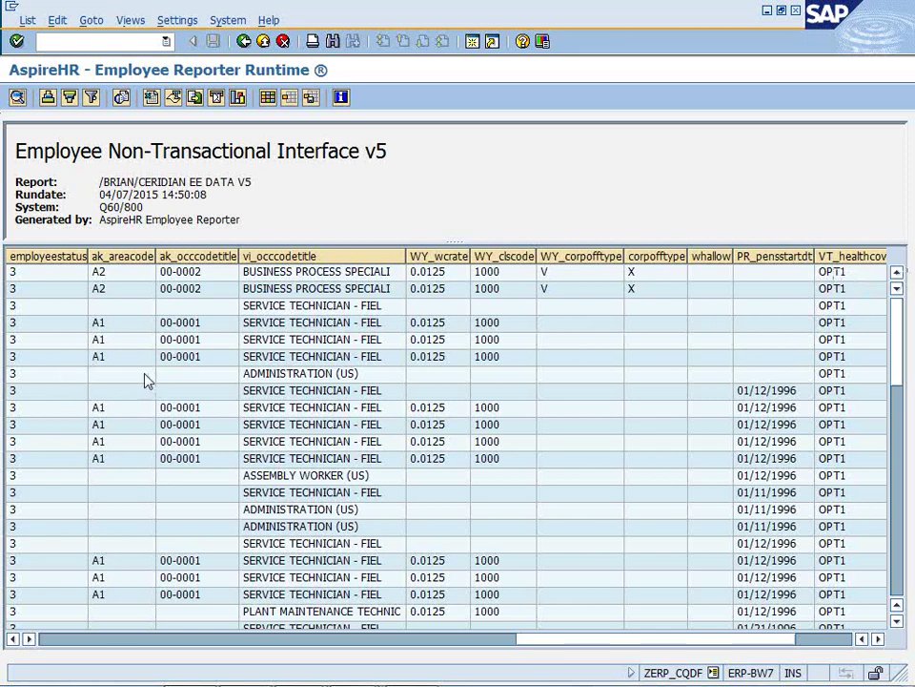
Return to the Ceridian report's selection screen, turn off the output override, and run the report again
click(244, 42)
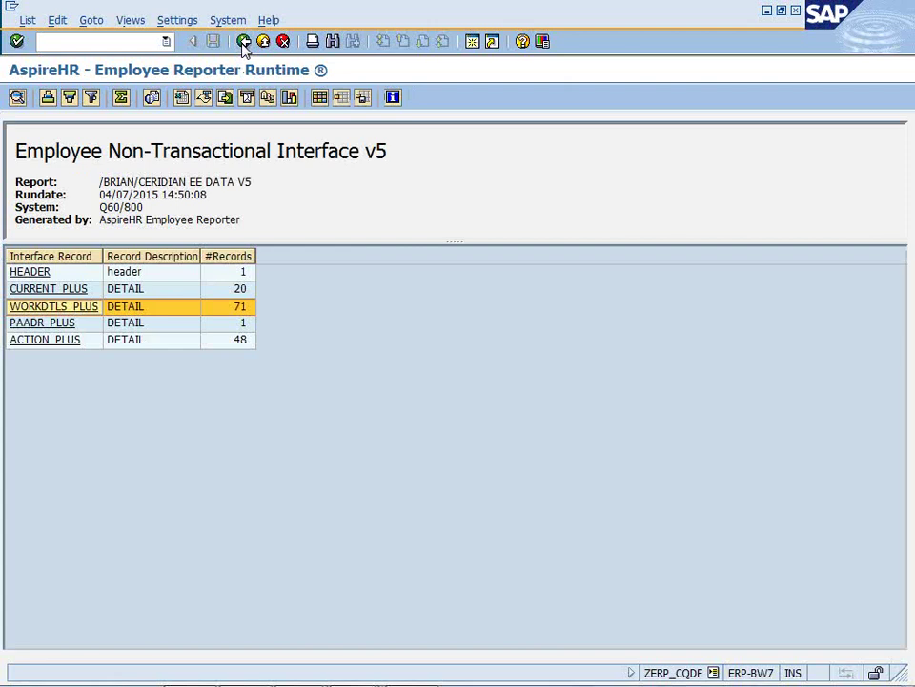
click(244, 42)
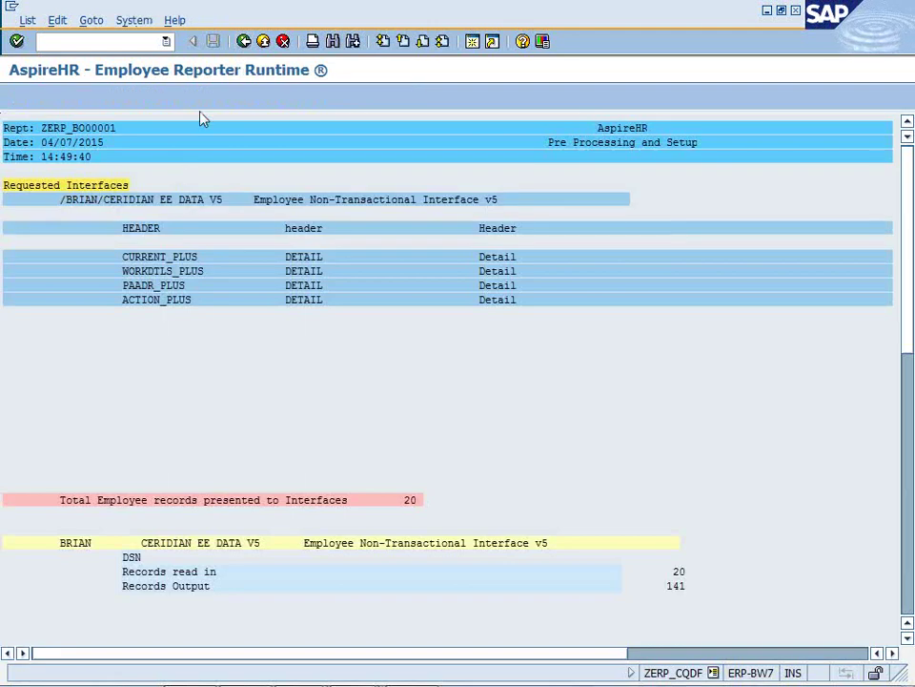
click(245, 42)
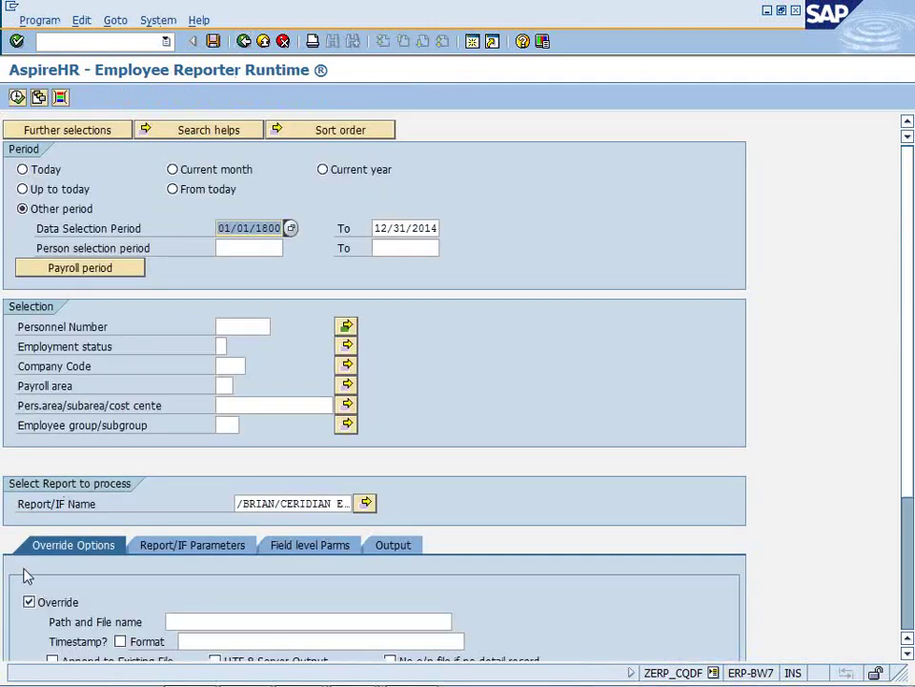
click(29, 602)
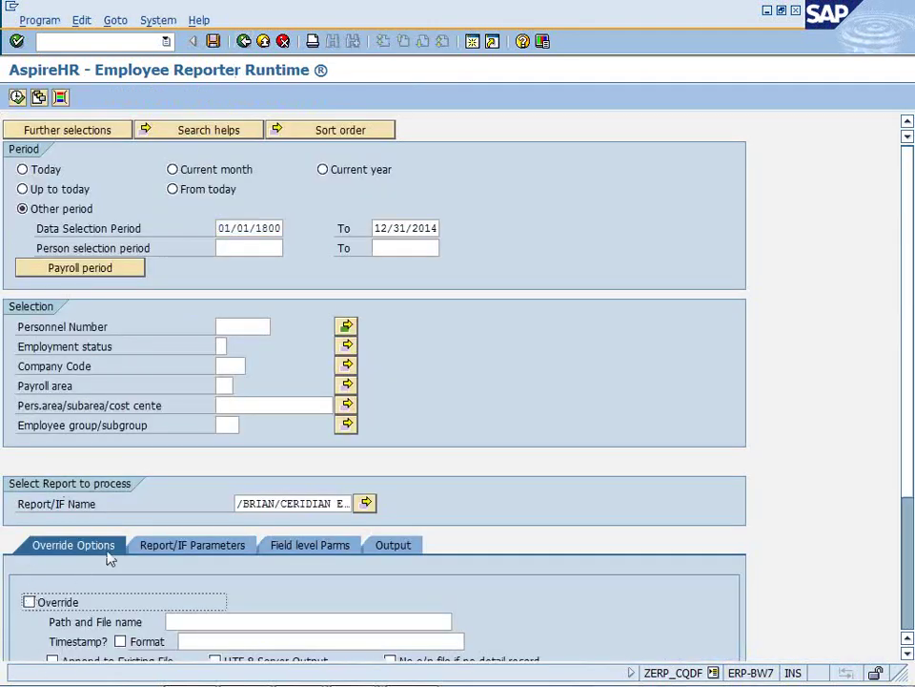
click(17, 97)
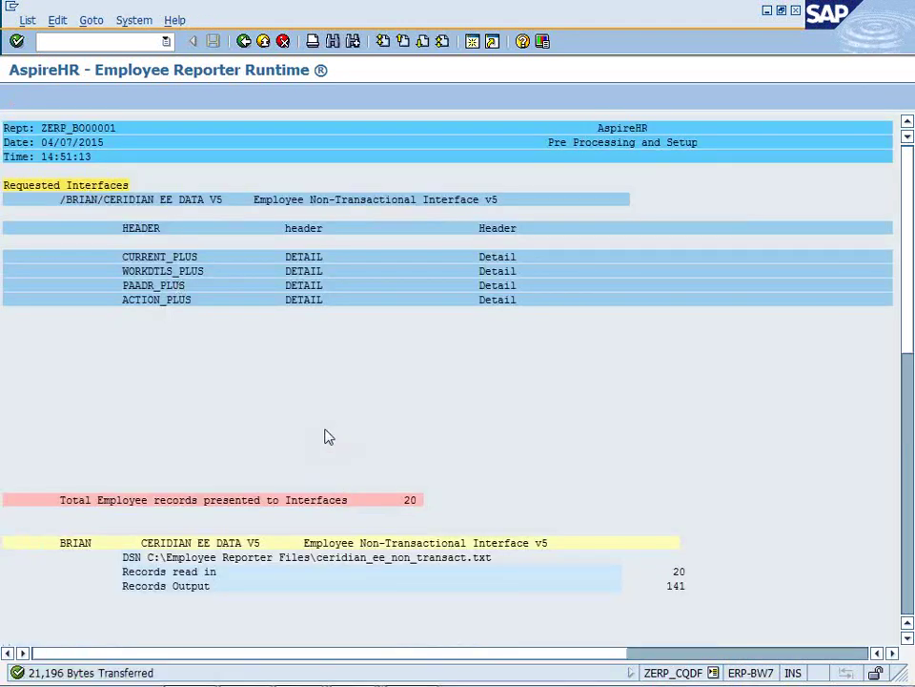
Leave the Ceridian report, open the Cost Center Grouping report from the favorites, and run it with the preset selections
click(244, 42)
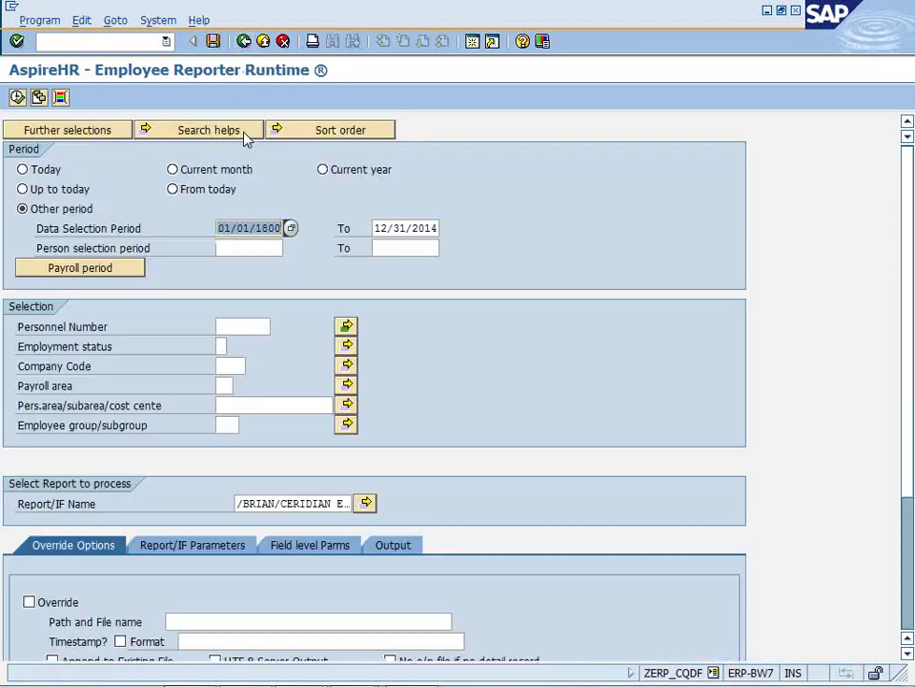
click(244, 41)
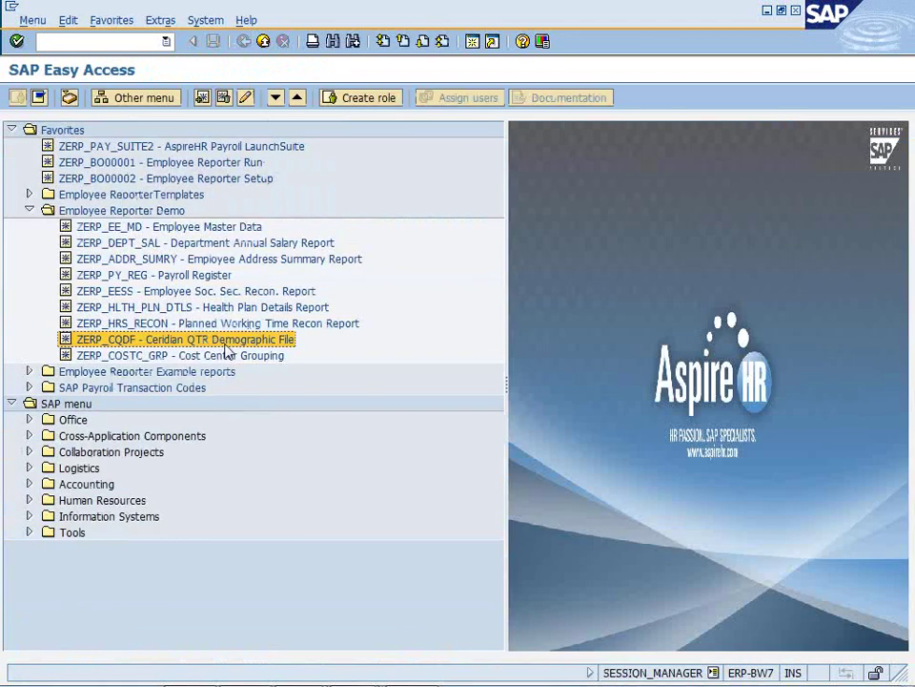
double_click(148, 356)
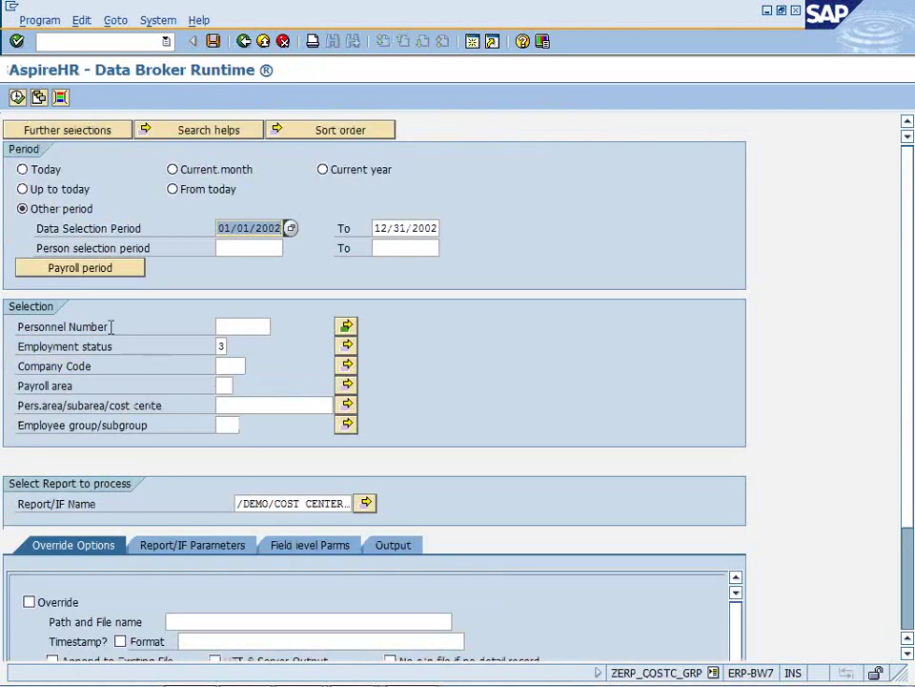
key(F8)
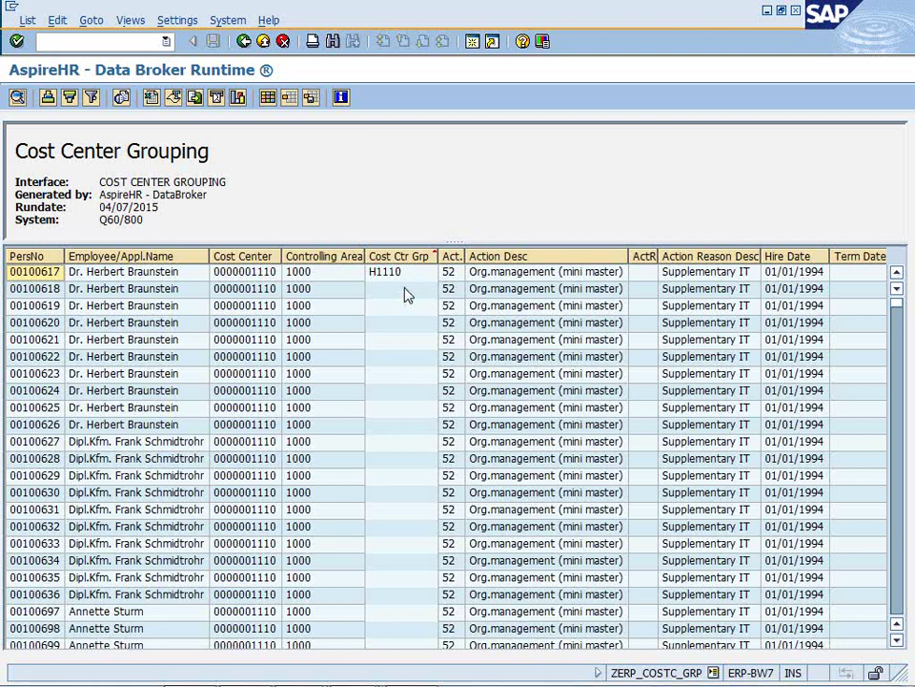
Leave the Cost Center Grouping output and switch to the SAP Easy Access window of the AHR-I67 system
click(244, 42)
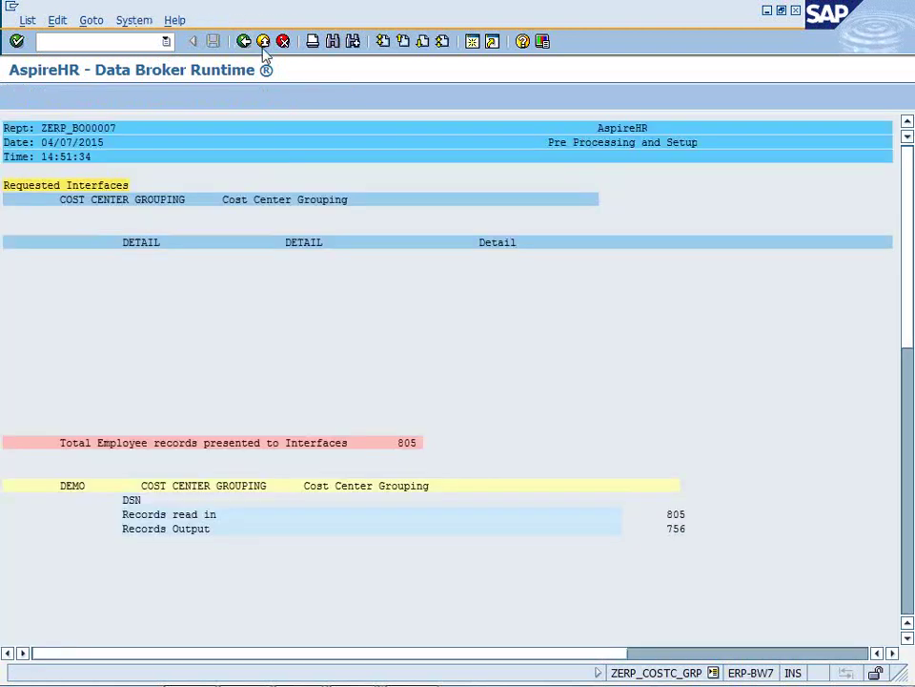
click(244, 42)
key(alt+Tab)
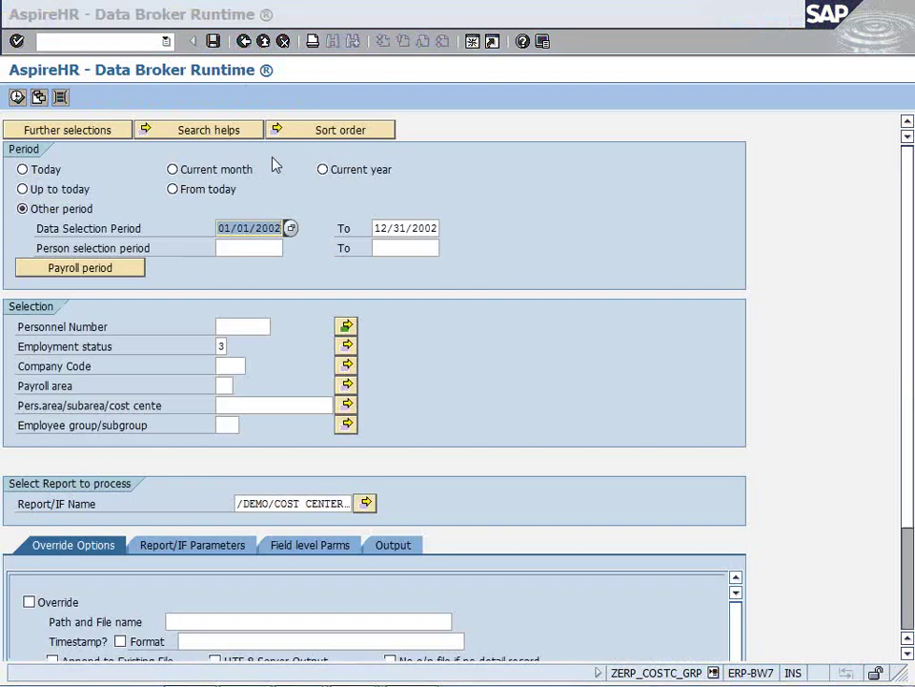
key(Tab)
key(Tab)
key(Tab)
key(Tab)
key(Tab)
key(Tab)
key(Tab)
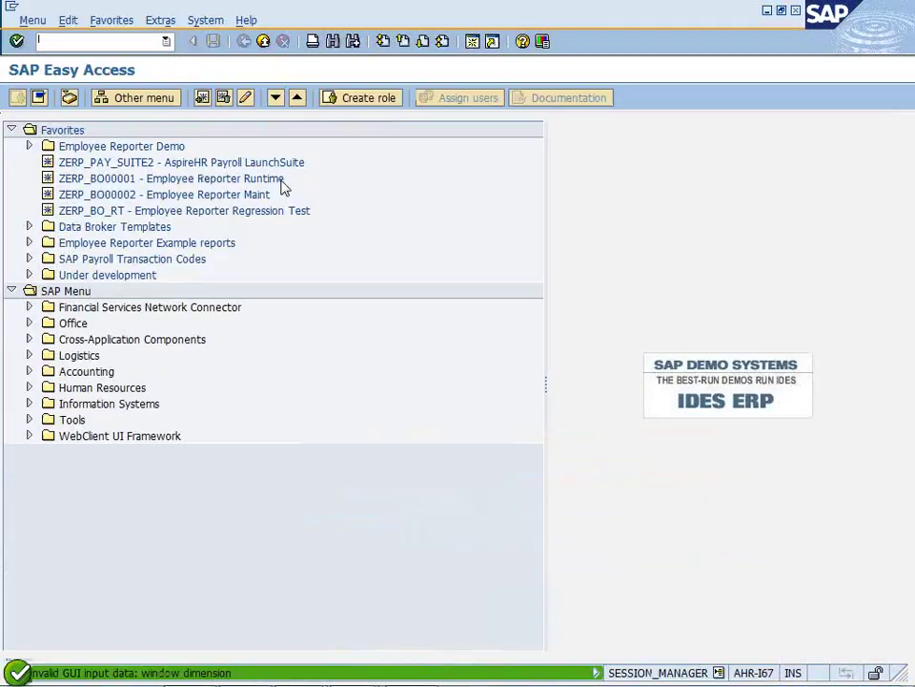
Open the ZERP_IT14_AUD2 IT0014 Payment Audit Report from the Employee Reporter Demo favorites and run it for payroll area UW, current period
click(29, 146)
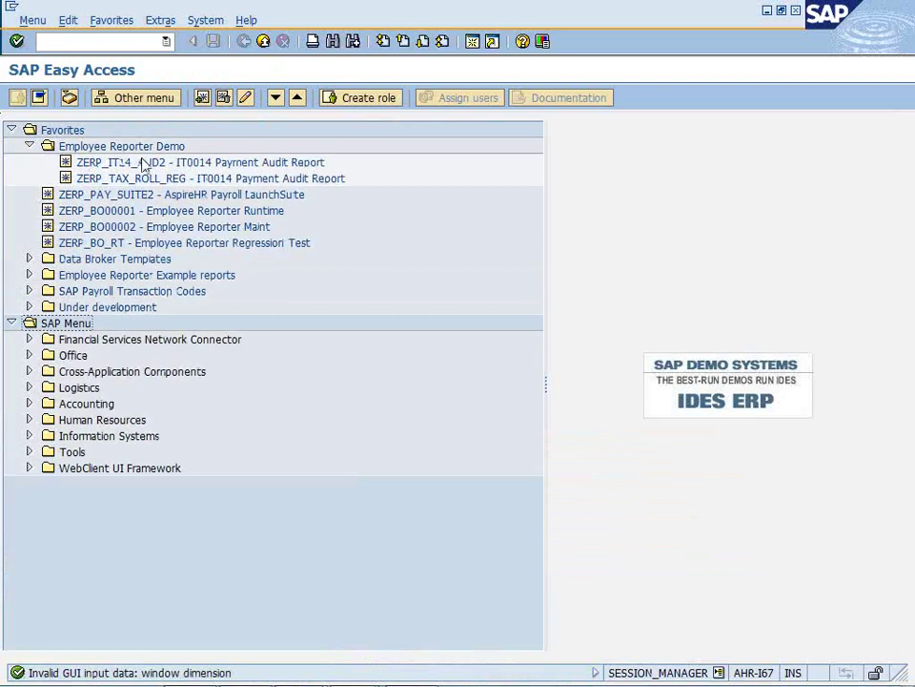
double_click(218, 164)
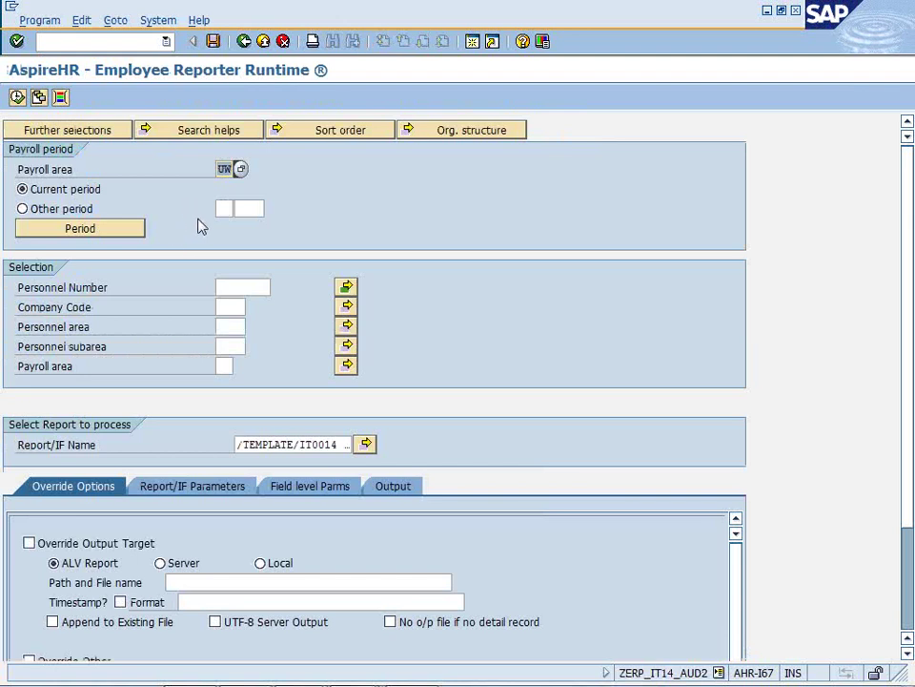
click(19, 98)
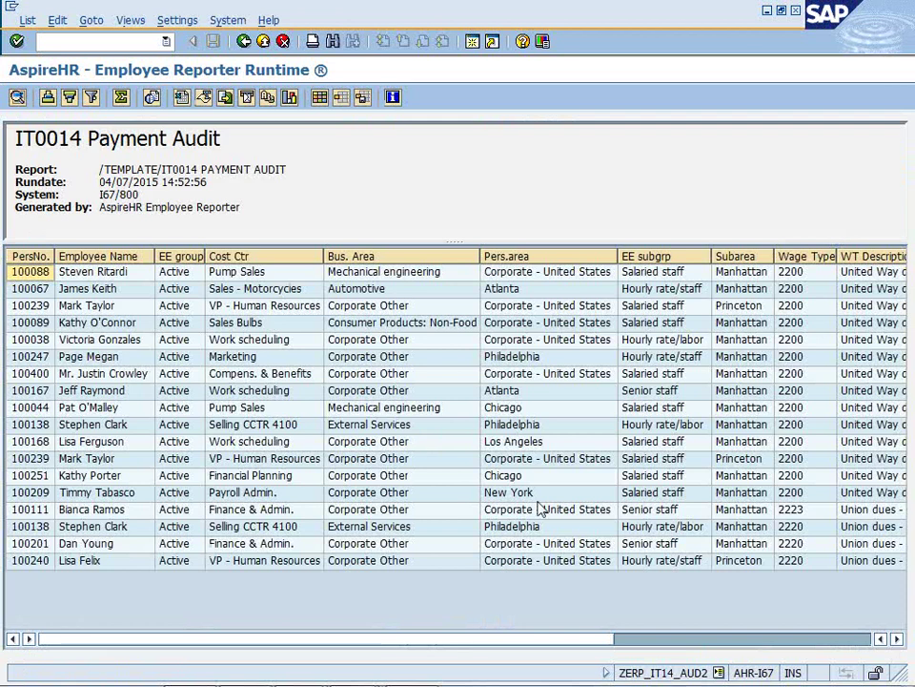
Review the IT0014 amount, payroll amount and difference columns of the payment audit, widening the IT0014 amount column to show its full heading
click(756, 649)
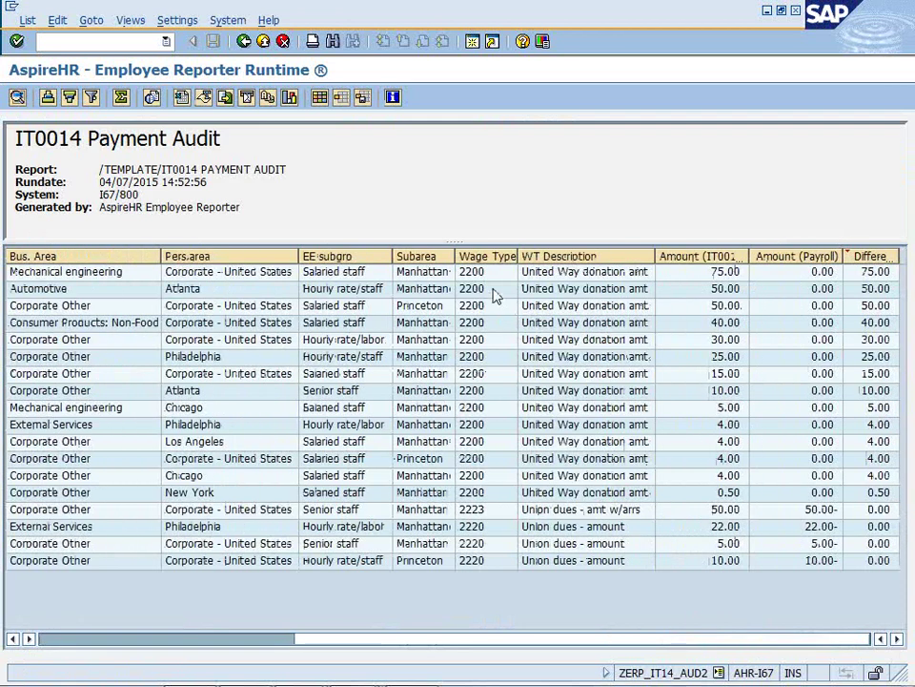
click(708, 275)
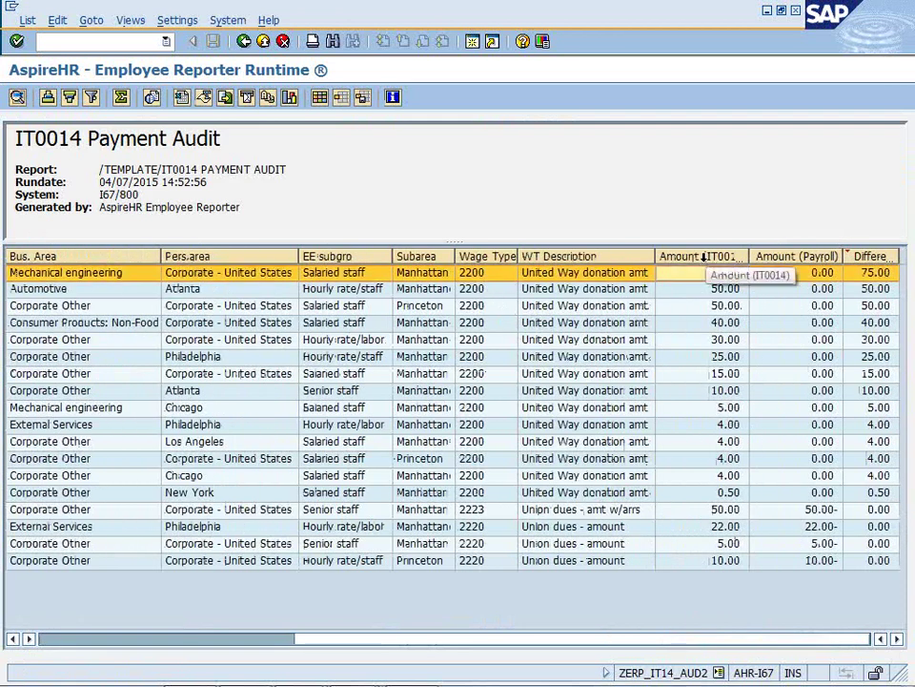
click(700, 255)
drag(751, 256, 755, 257)
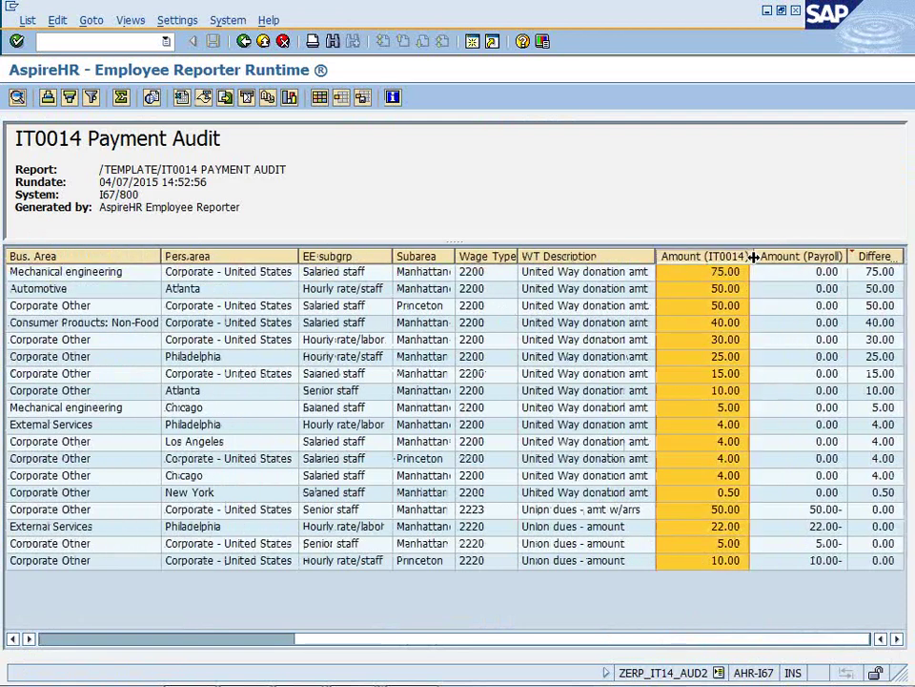
click(824, 257)
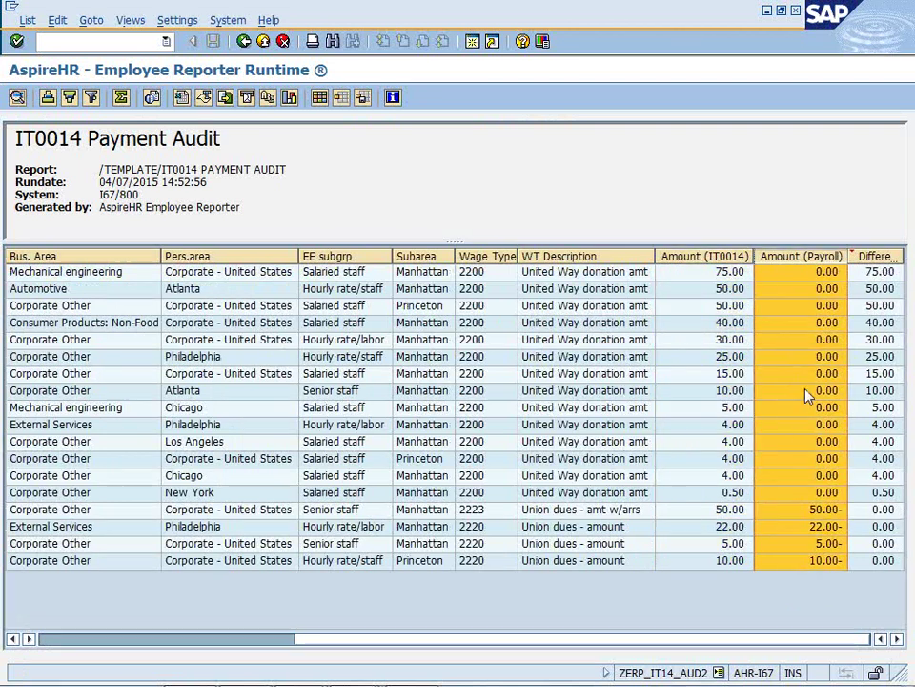
click(874, 256)
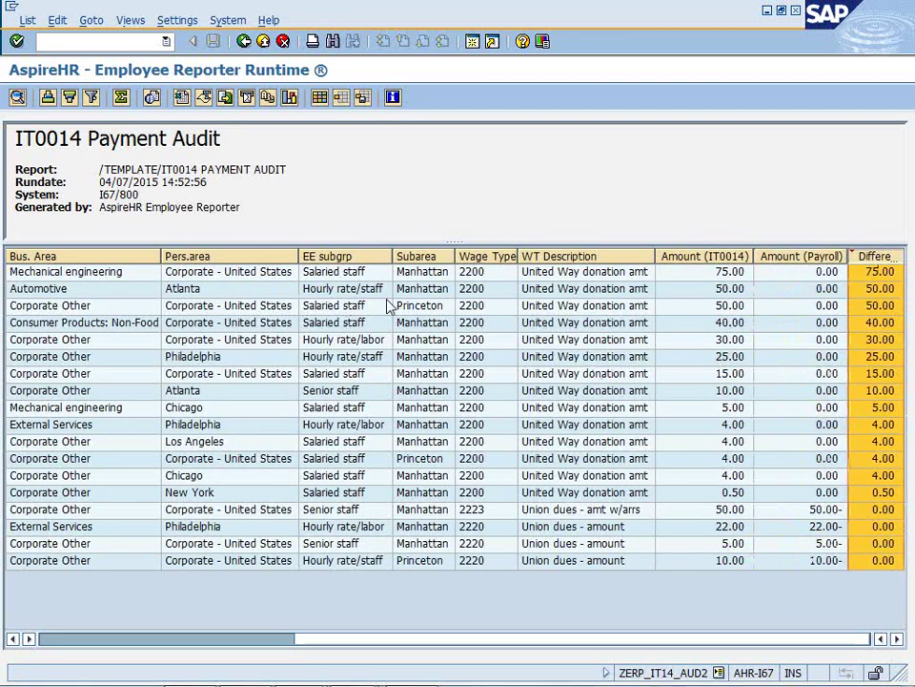
Compare the payment audit rows for the United Way donation wage type 2200 with the union dues wage type 2223
click(437, 274)
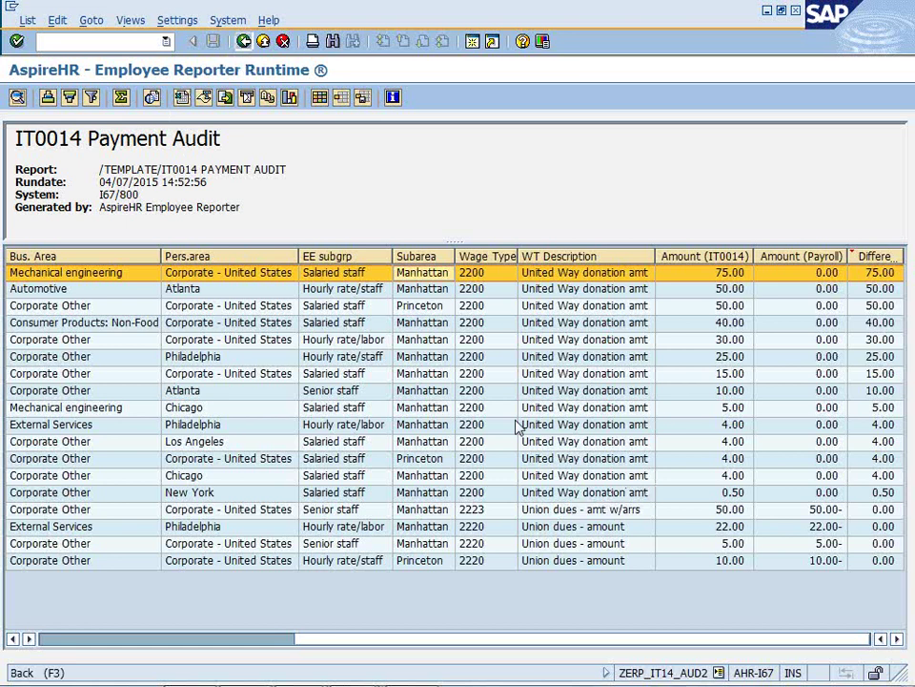
click(481, 494)
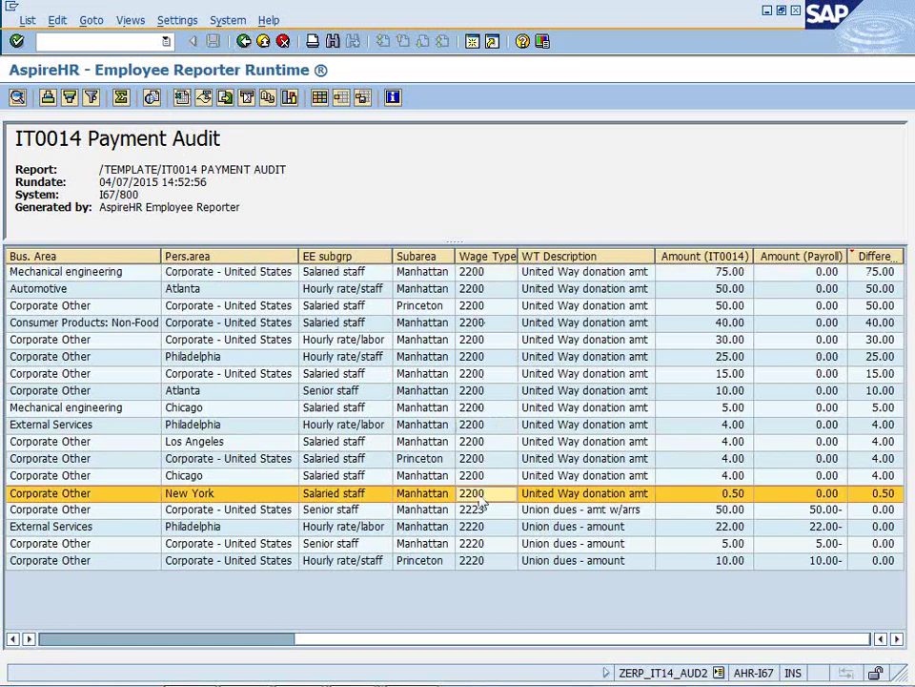
click(487, 512)
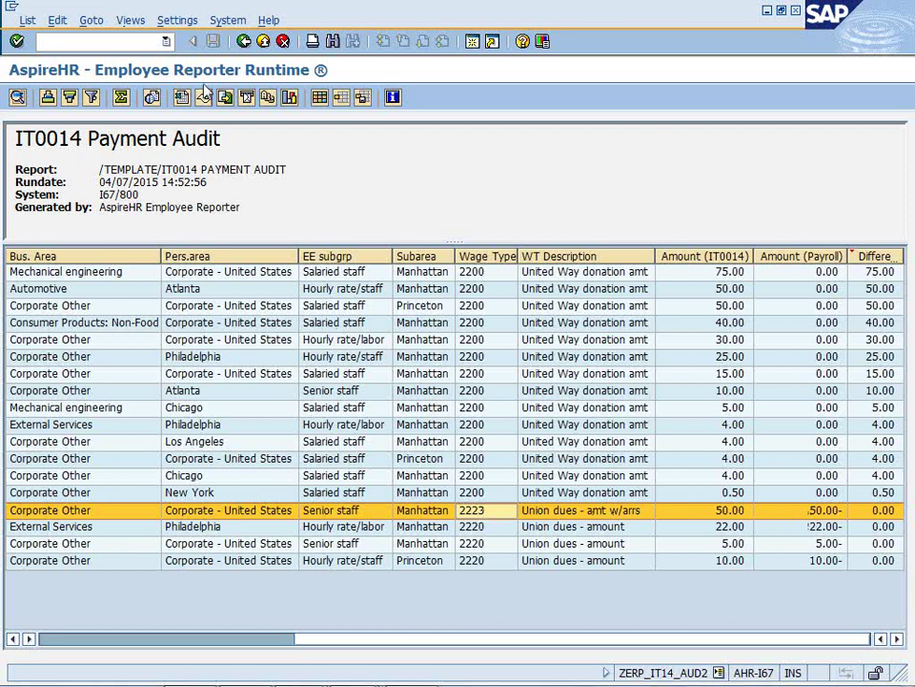
Leave the IT0014 Payment Audit output and its selection screen, returning to the SAP Easy Access favorites
click(243, 43)
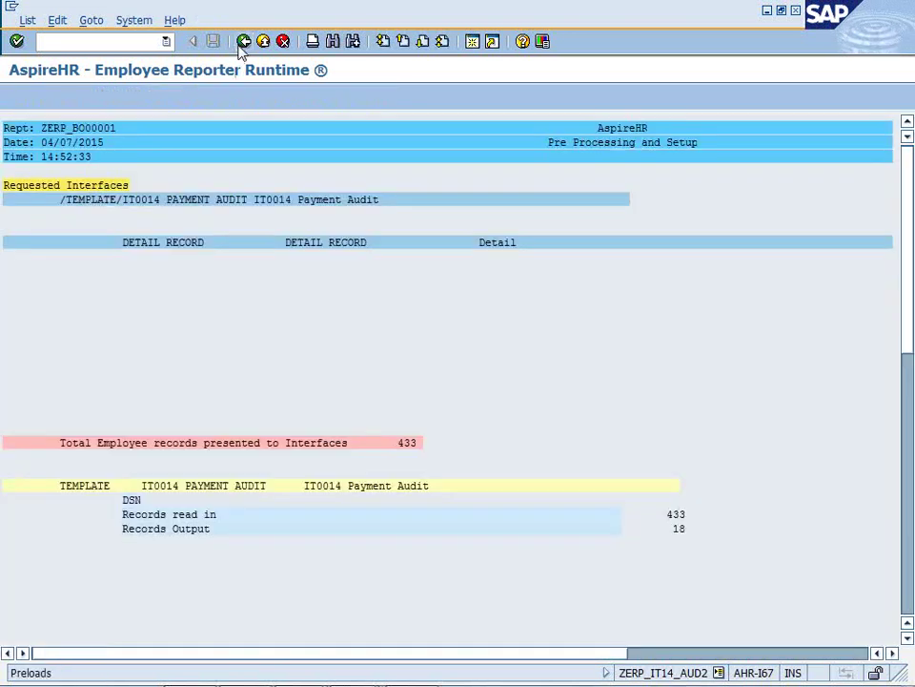
click(243, 43)
click(242, 43)
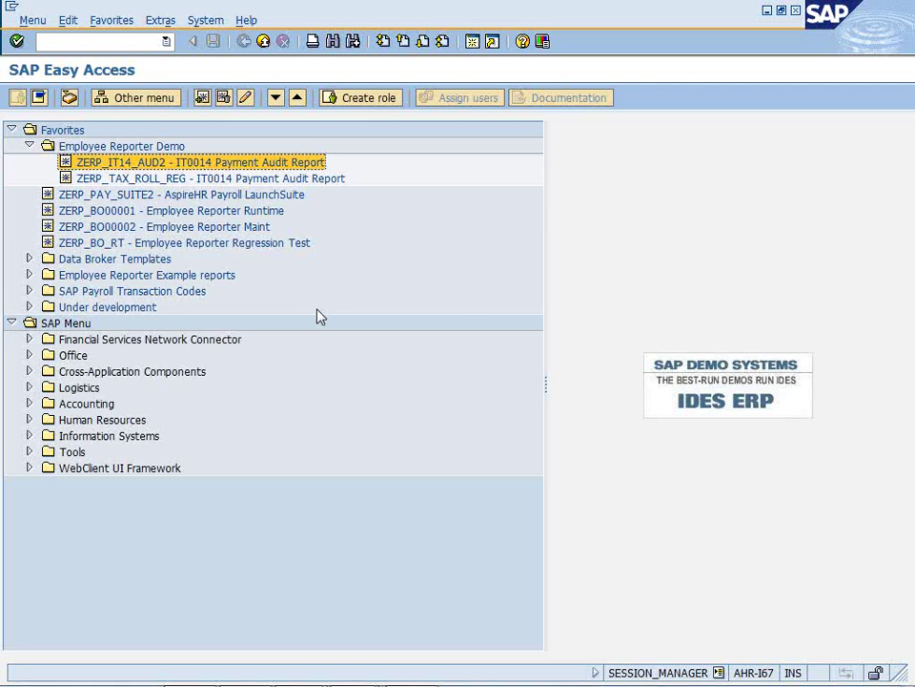
key(Return)
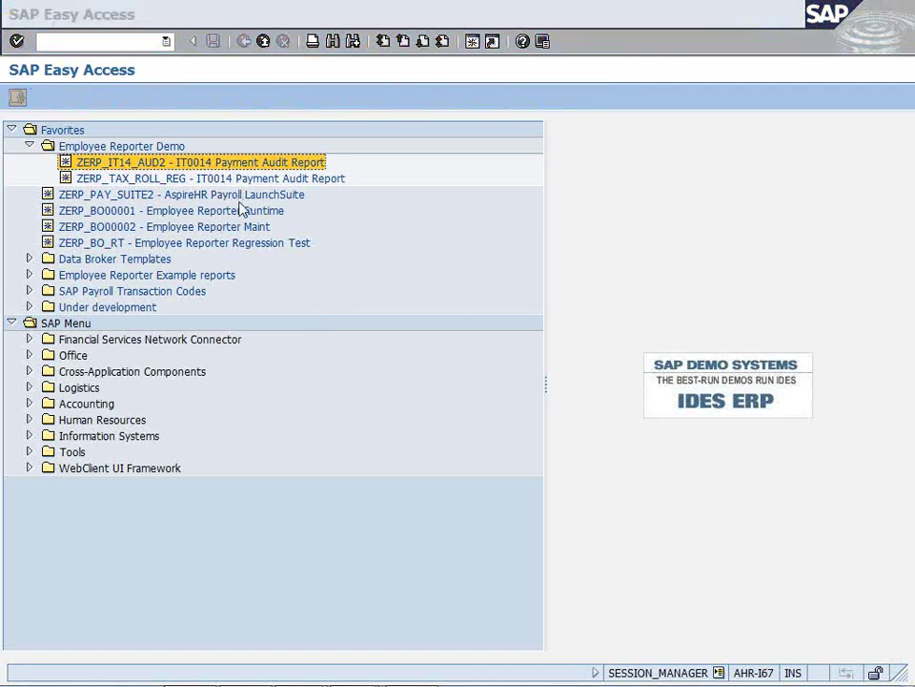
Switch to the window with the Payroll Tax Register Rollup Report and examine the first employee's federal and New York tax rows
key(alt+Tab)
key(alt+Tab)
key(alt+Tab)
key(alt+Tab)
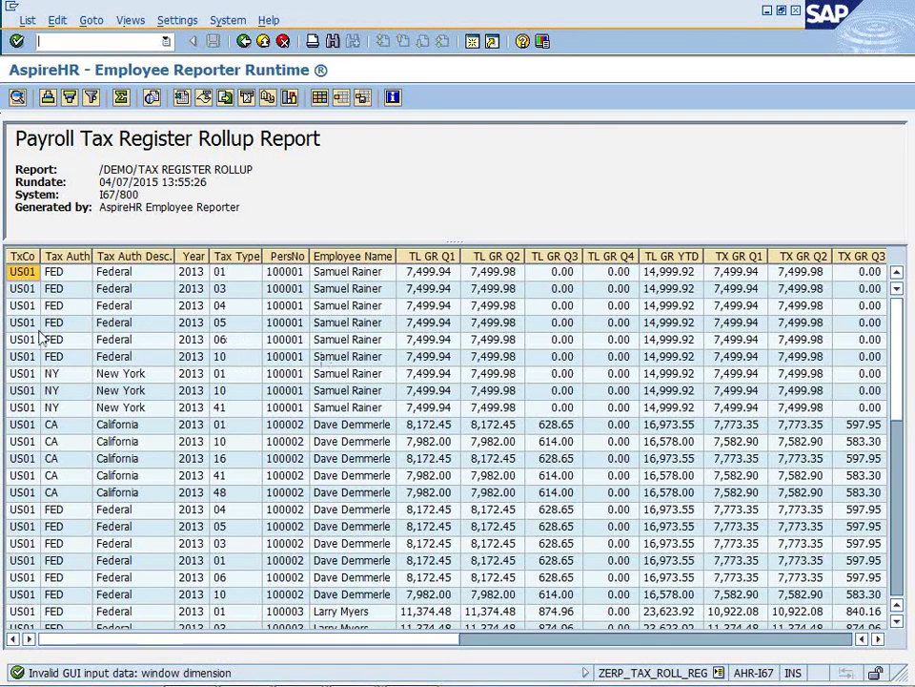
click(358, 273)
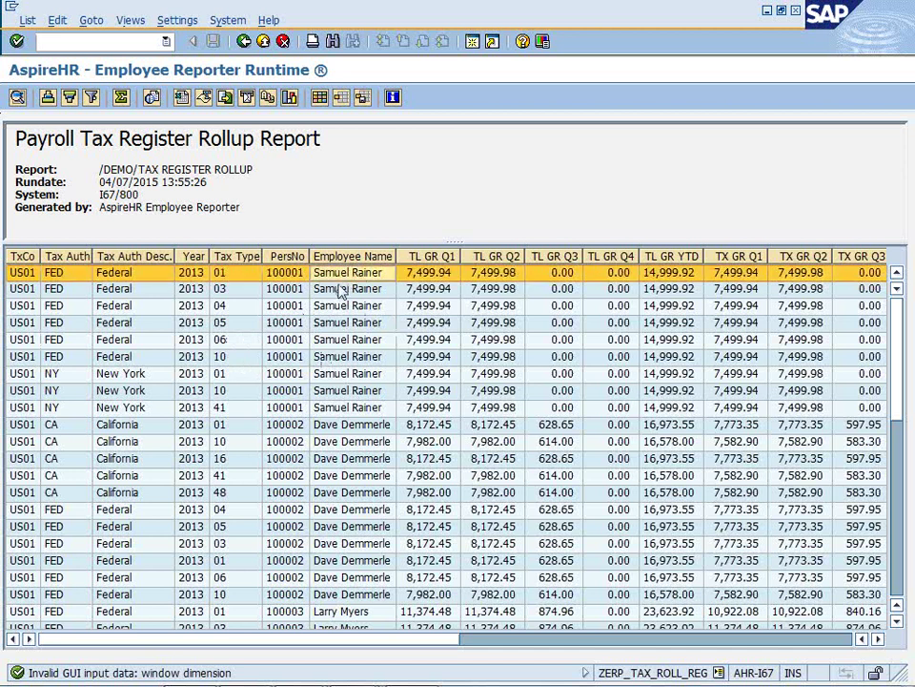
click(150, 408)
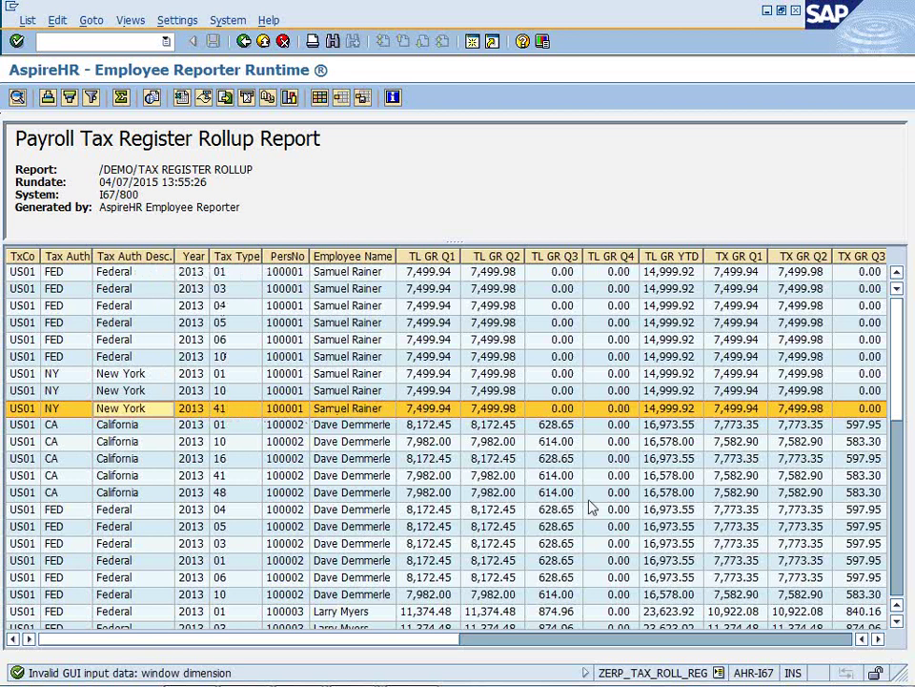
Examine the total gross columns for quarters 1 to 4 and year to date in the Payroll Tax Register Rollup Report
click(878, 639)
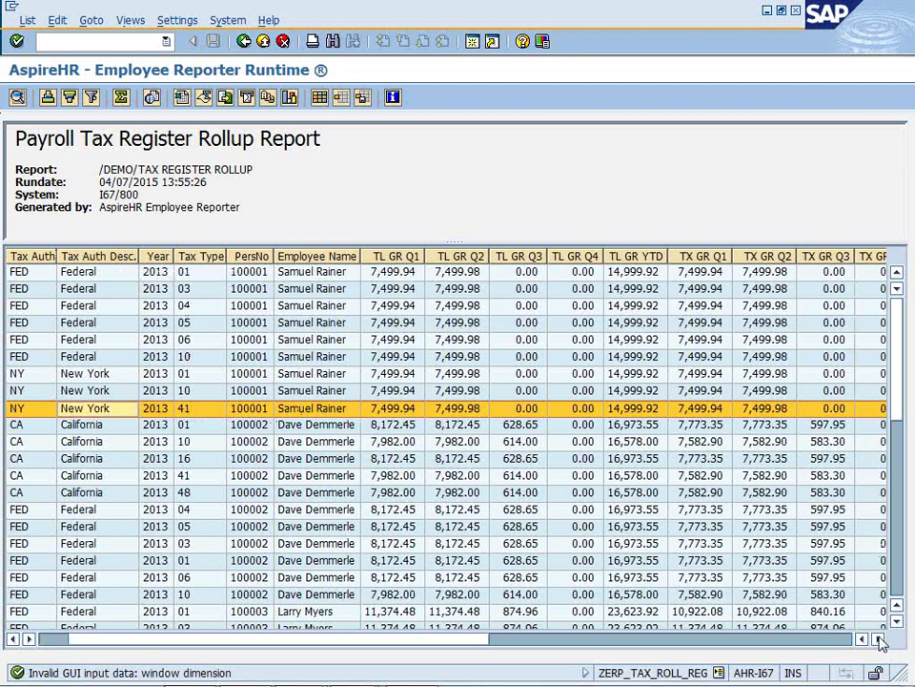
click(878, 639)
click(879, 639)
click(272, 256)
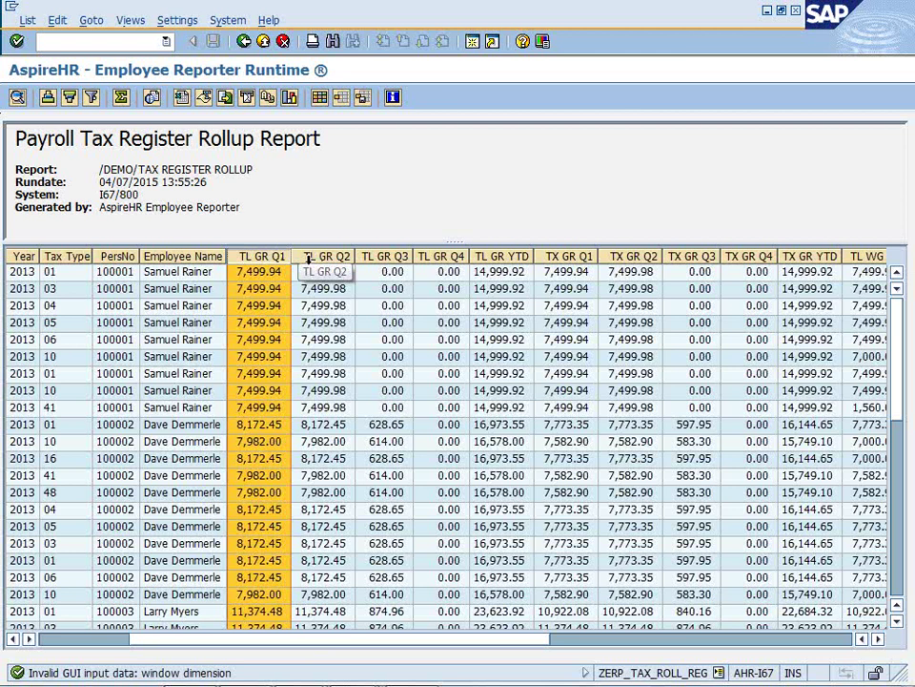
click(322, 256)
click(394, 257)
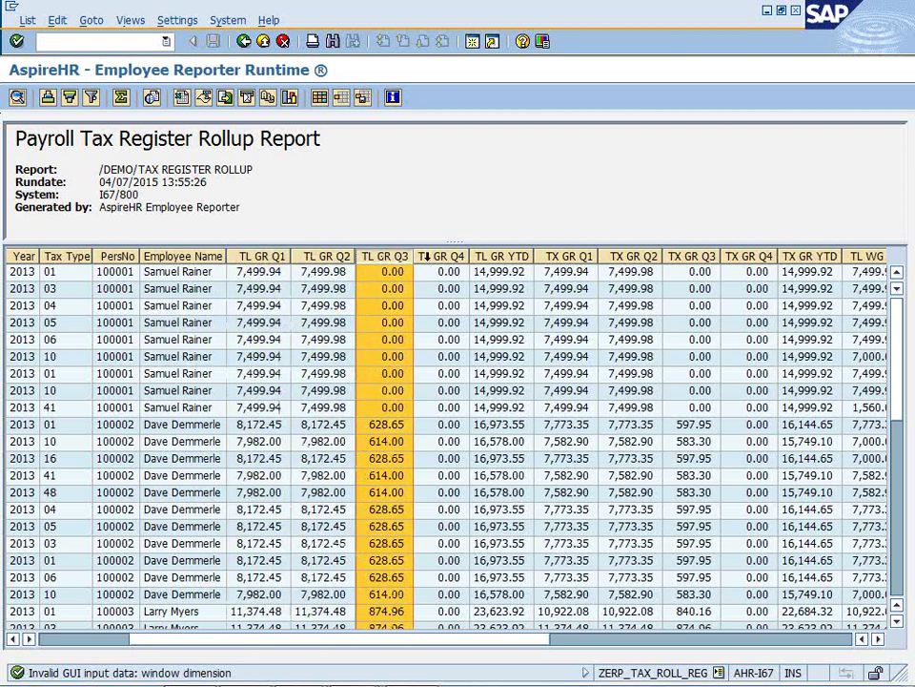
click(440, 257)
click(498, 256)
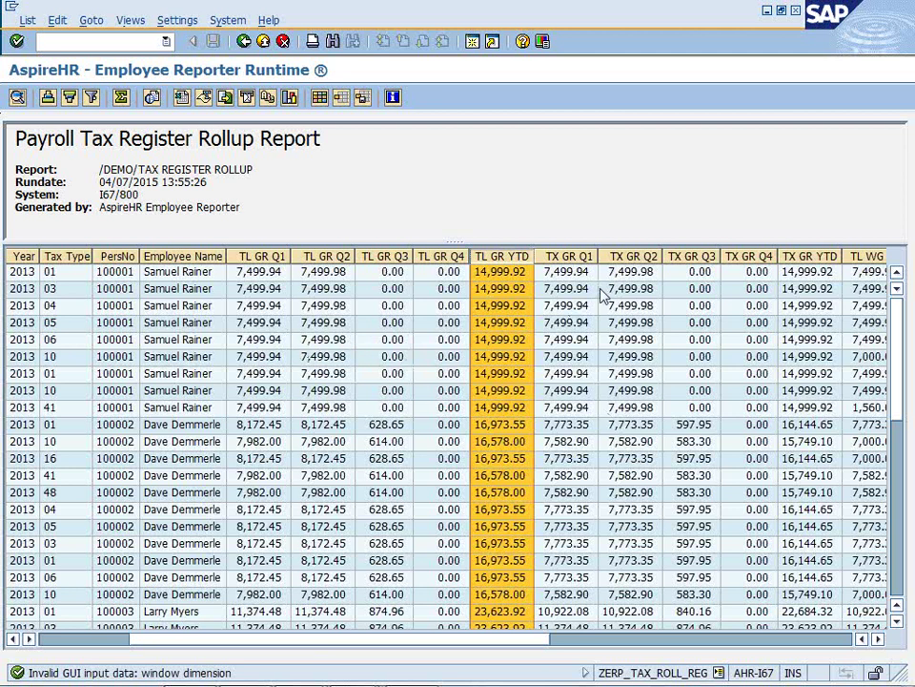
Examine the first-quarter total wage and tax columns, TL WG Q1 and Tax Q1, of the tax register
click(755, 595)
click(756, 627)
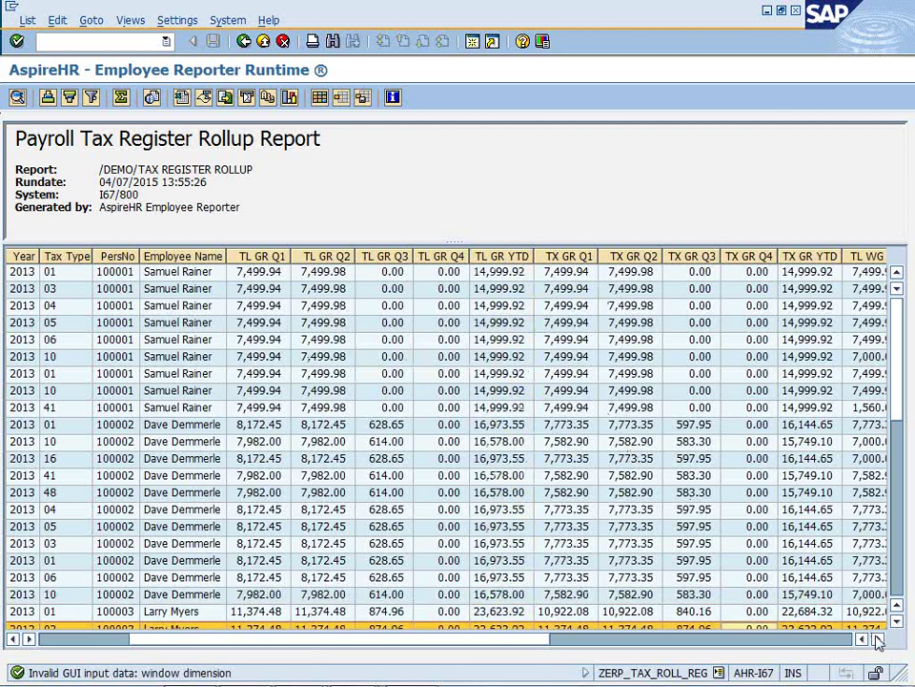
click(877, 640)
click(877, 640)
click(877, 640)
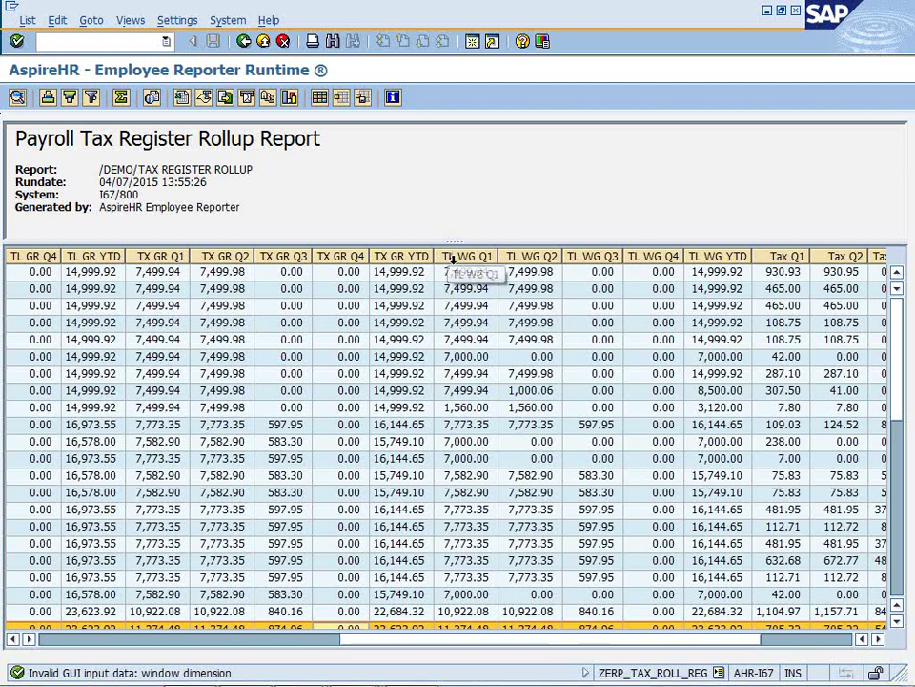
click(453, 257)
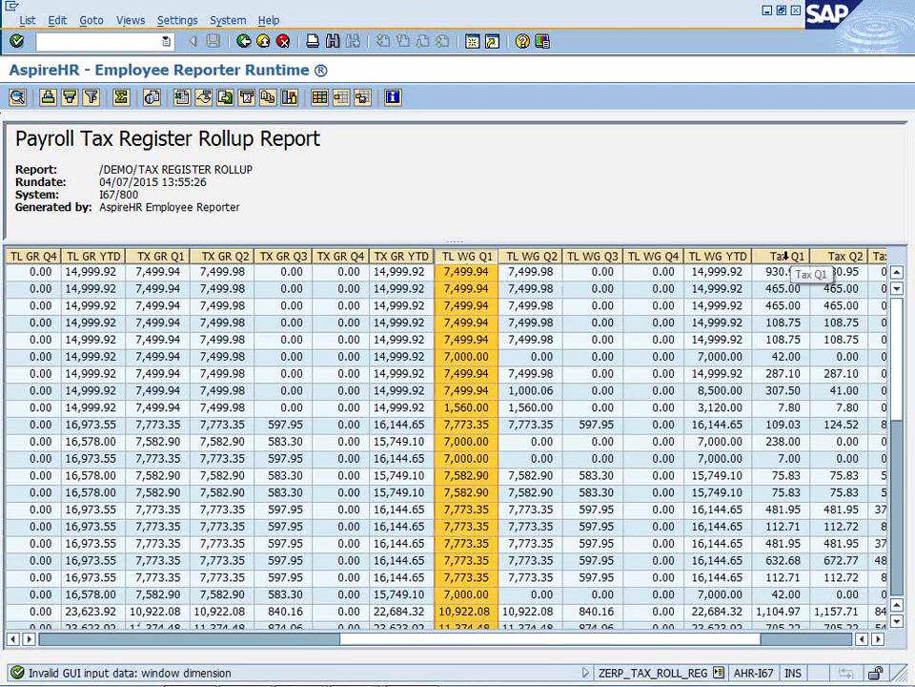
click(786, 256)
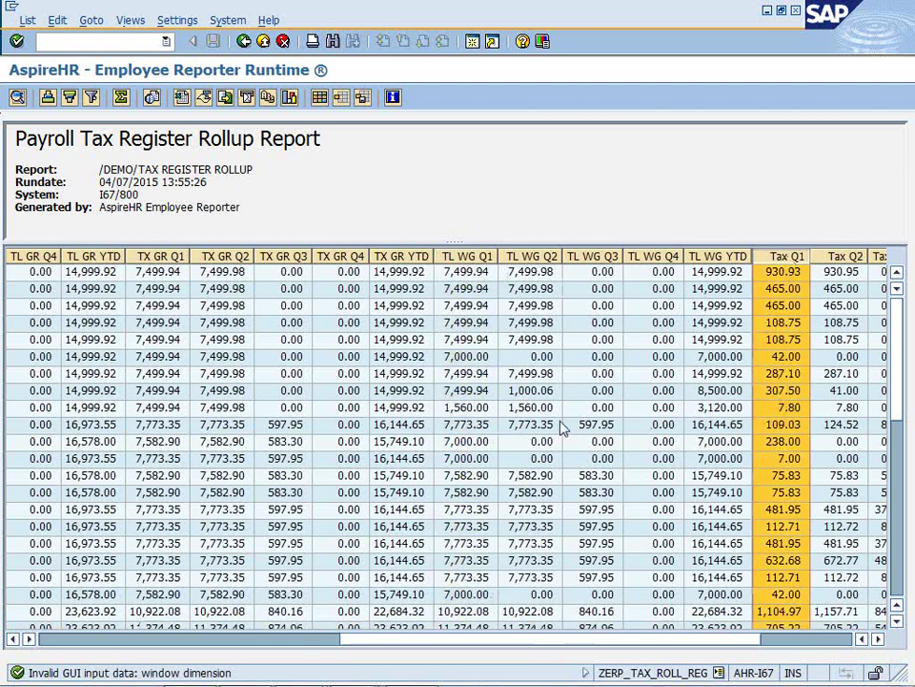
Trace the first employee's capped first-quarter wages back to the federal tax type 10 row's identifying columns and gross amounts
click(467, 358)
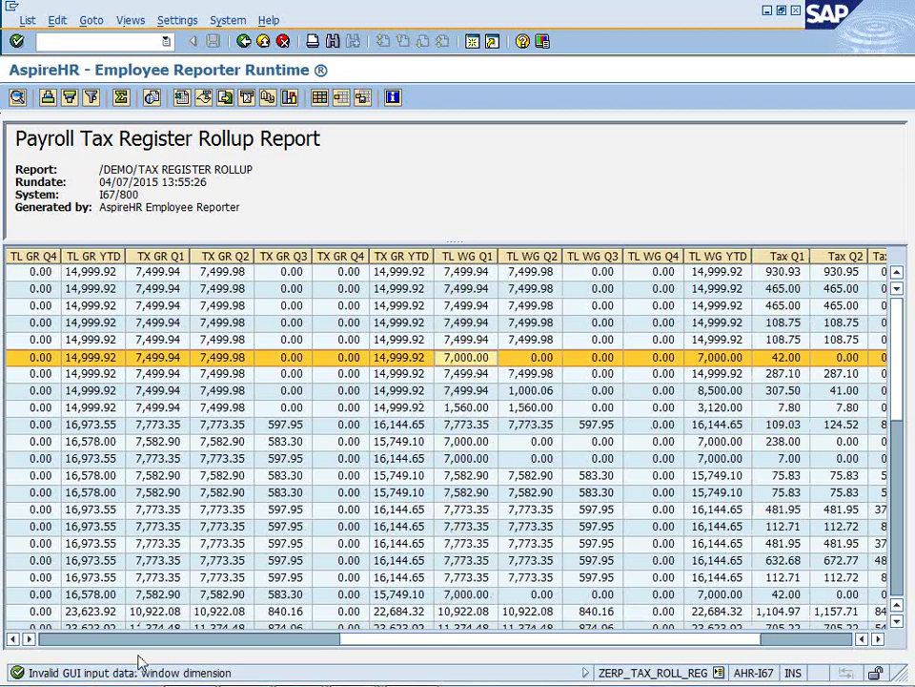
scroll(103, 484, left, 10)
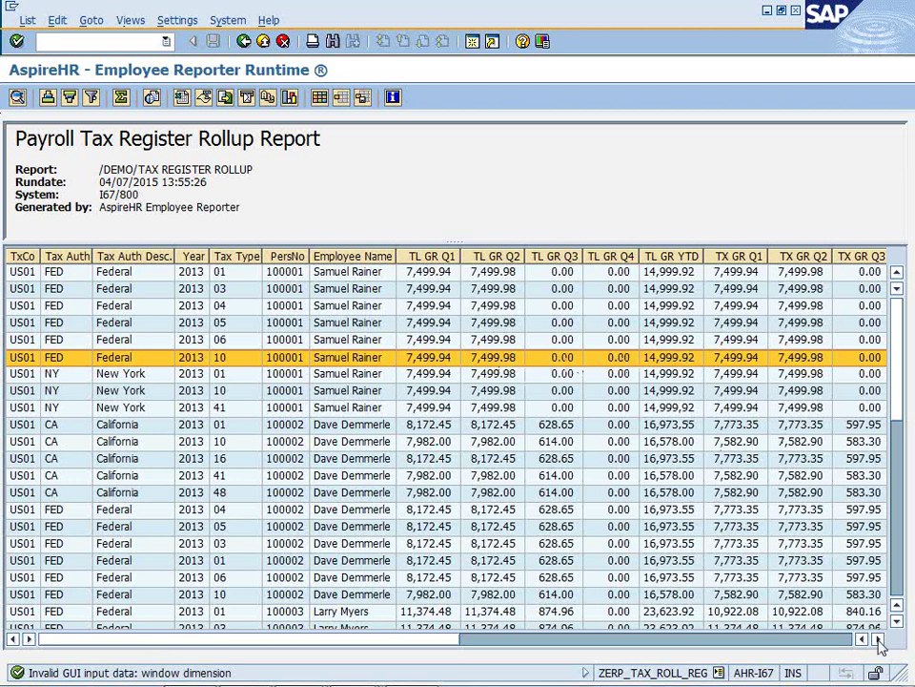
drag(877, 640, 878, 647)
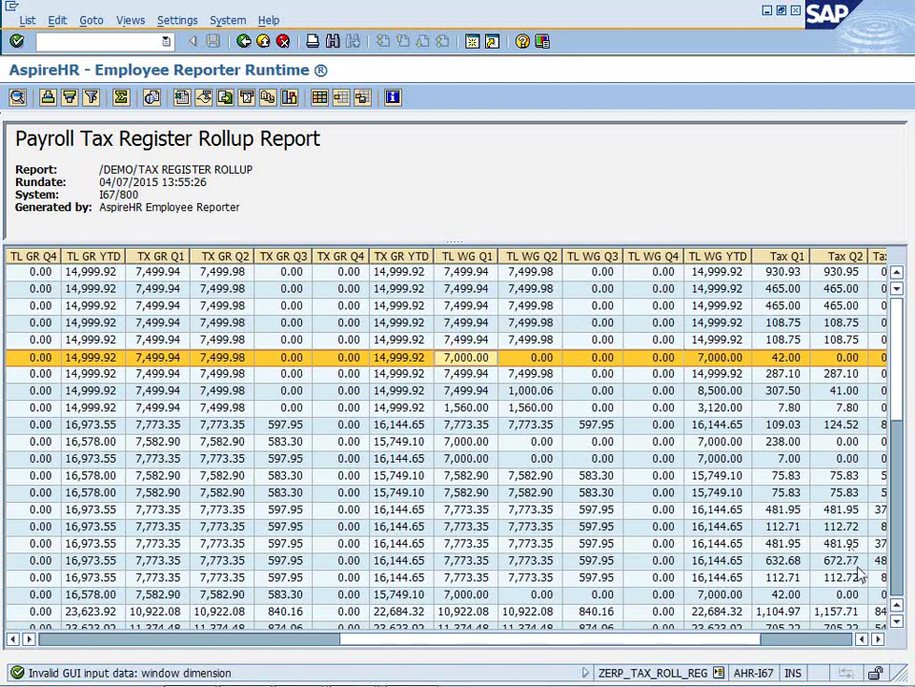
Review the withheld tax columns from Tax Q1 through Tax YTD at the end of the tax register
click(878, 639)
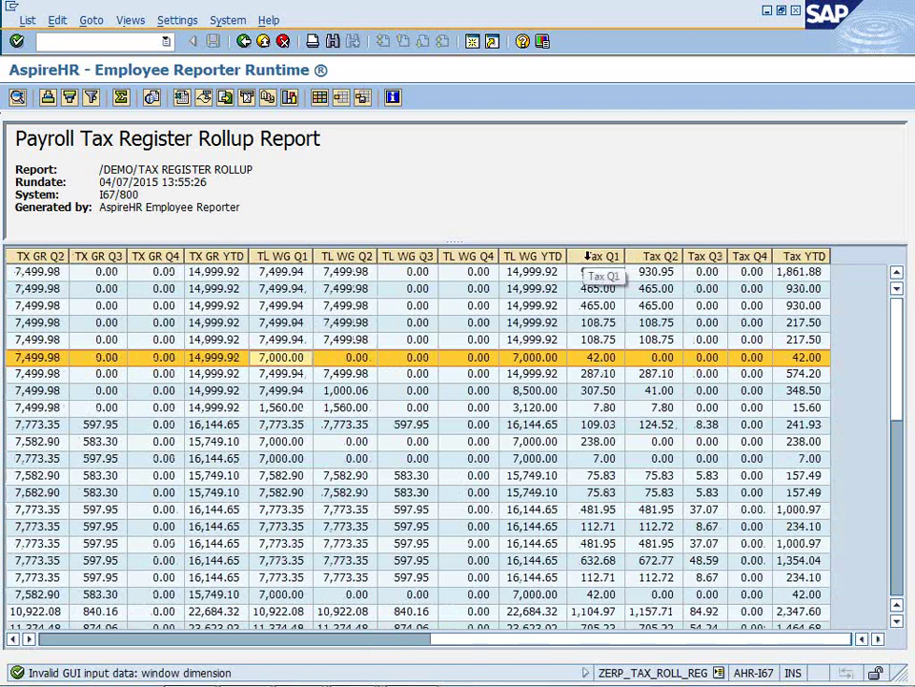
click(587, 256)
click(788, 260)
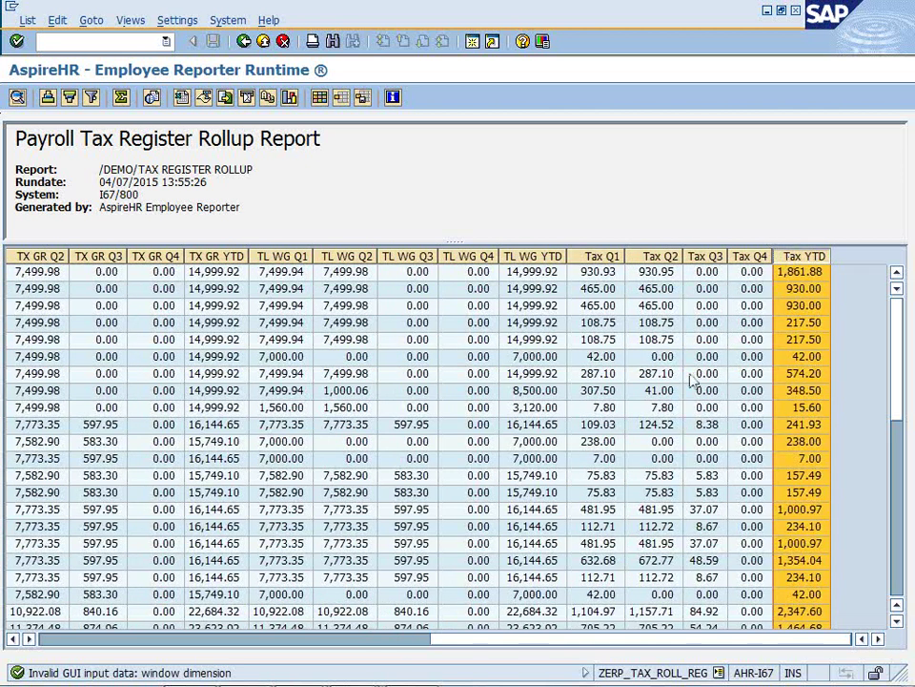
Leave the tax register output, its processing summary and selection screen, returning to the SAP Easy Access favorites
click(243, 44)
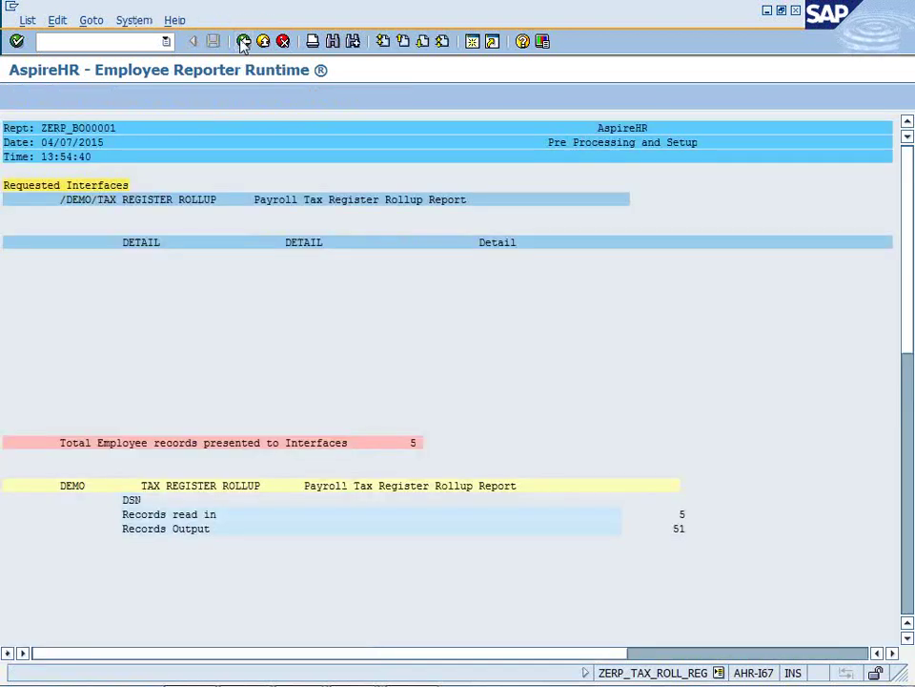
click(244, 42)
click(245, 45)
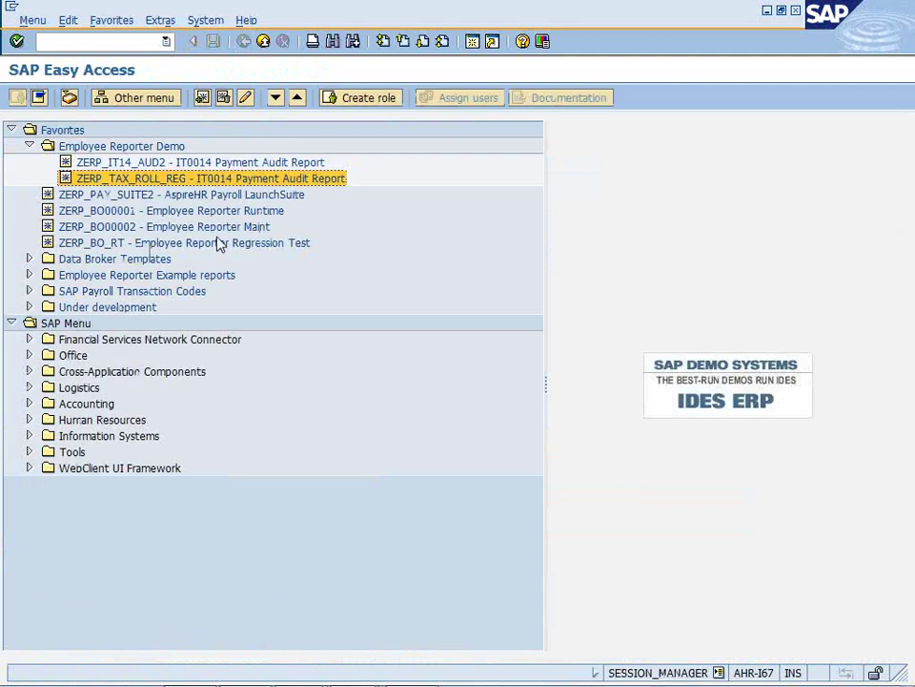
Open AspireHR Payroll LaunchSuite from the favorites and start the Employee Reporter Mass Test
double_click(141, 196)
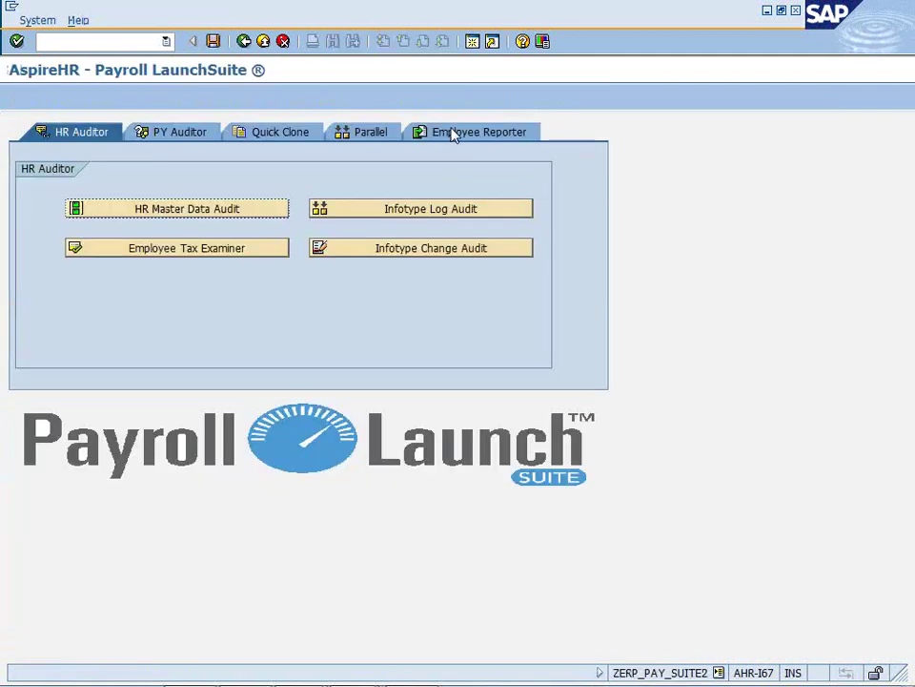
click(454, 135)
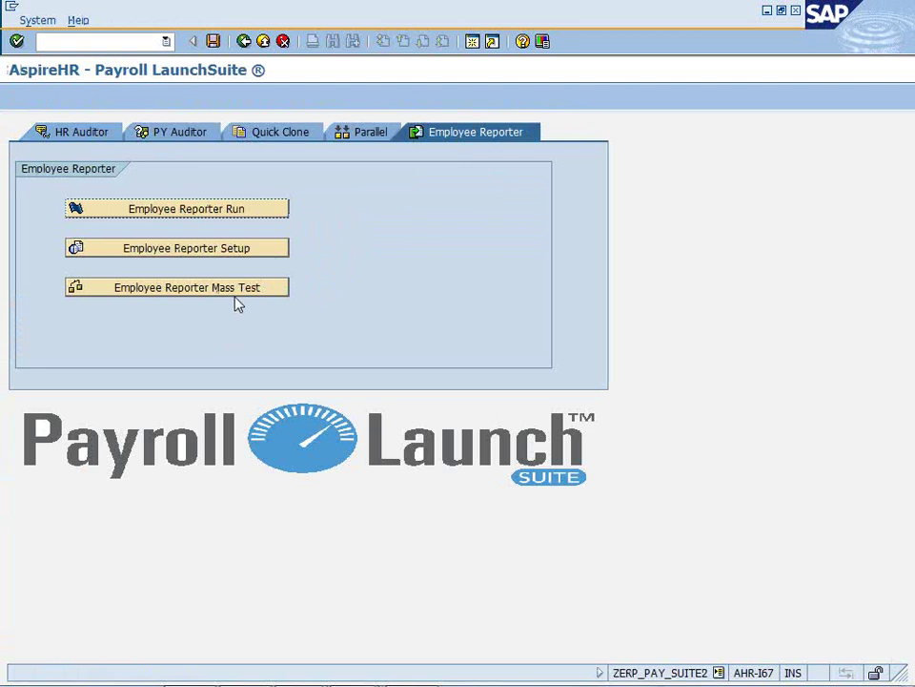
click(237, 291)
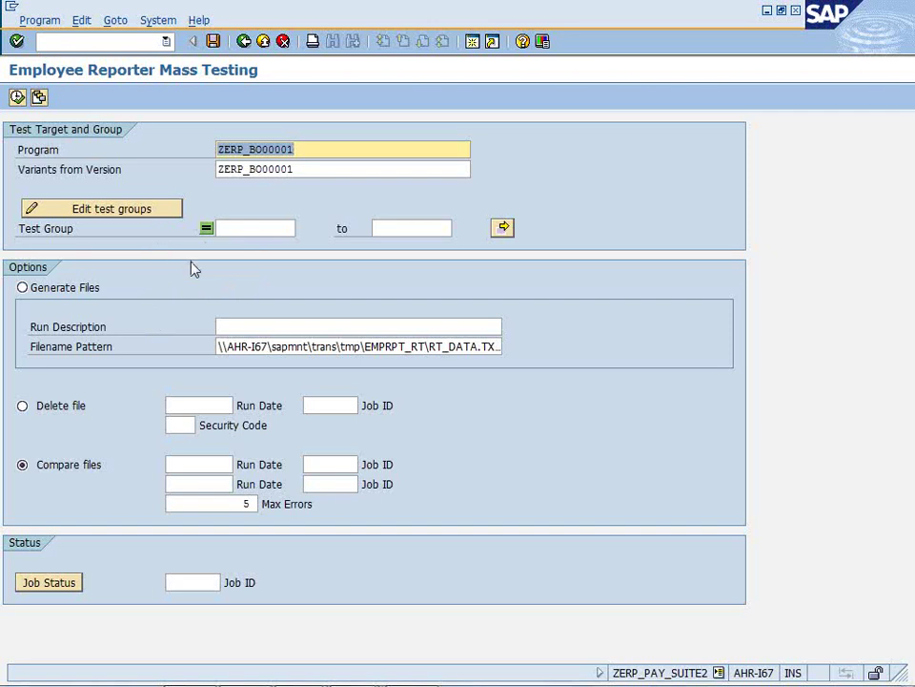
Look through the test group variants in table ZERP_BO_RT, and choose the Generate Files option back on the mass testing screen
click(198, 213)
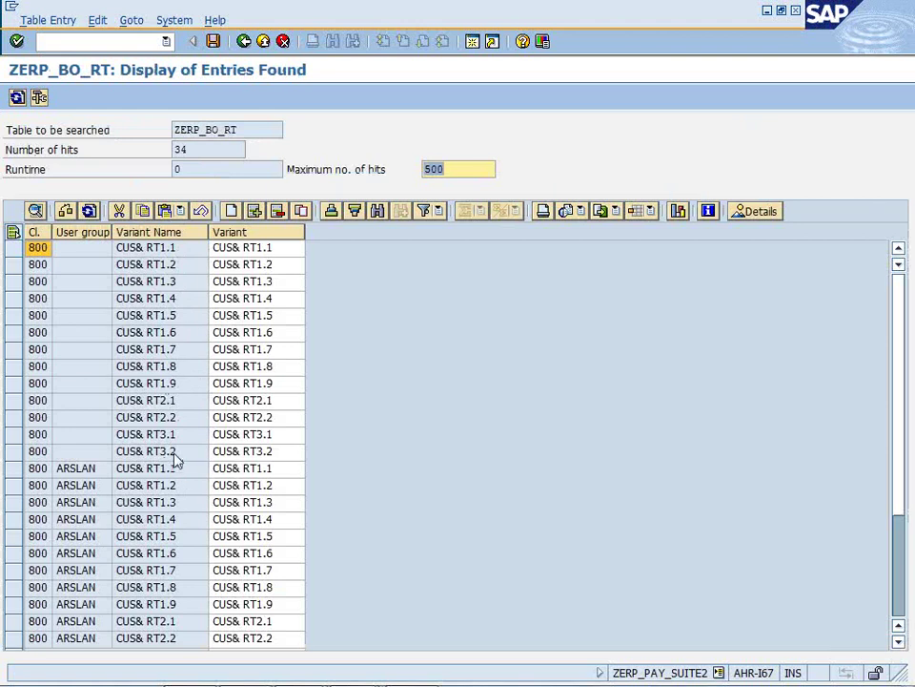
click(243, 41)
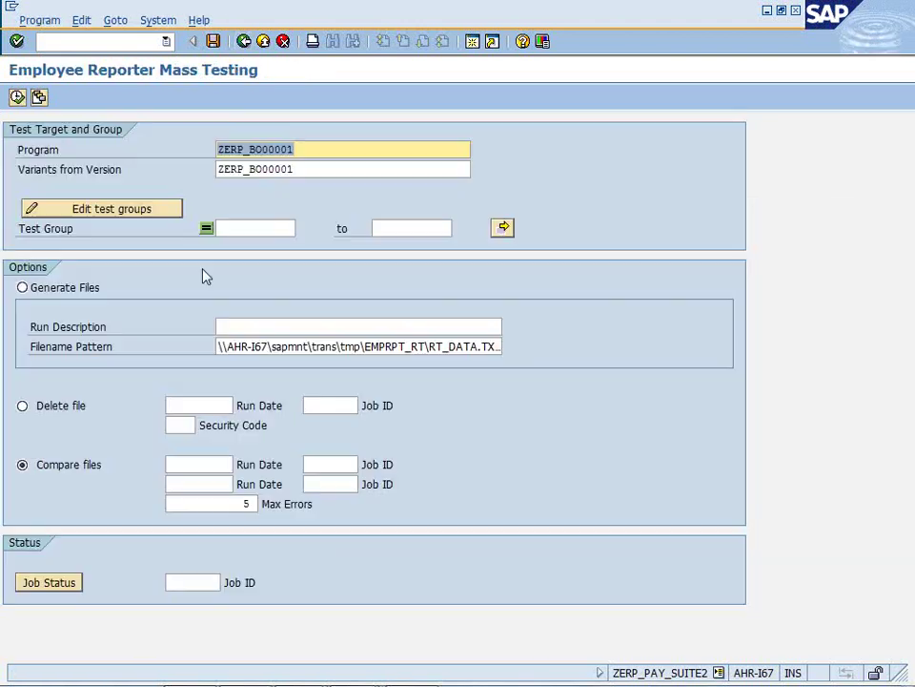
click(42, 291)
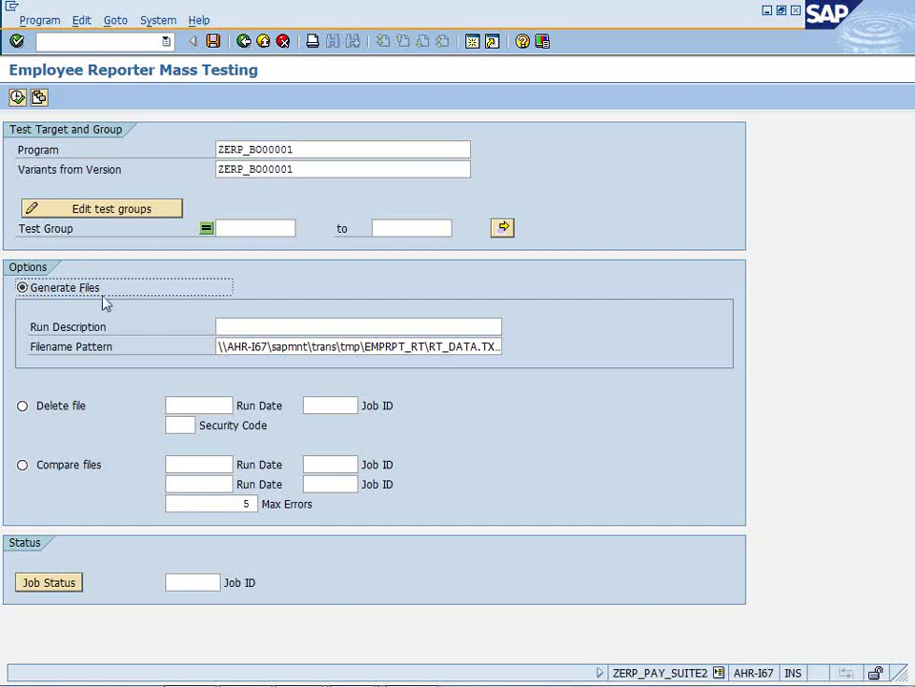
Load the saved variant that compares the 11/16/2014 runs with job IDs 19280300 and 20490700, and execute the comparison
click(38, 96)
double_click(111, 296)
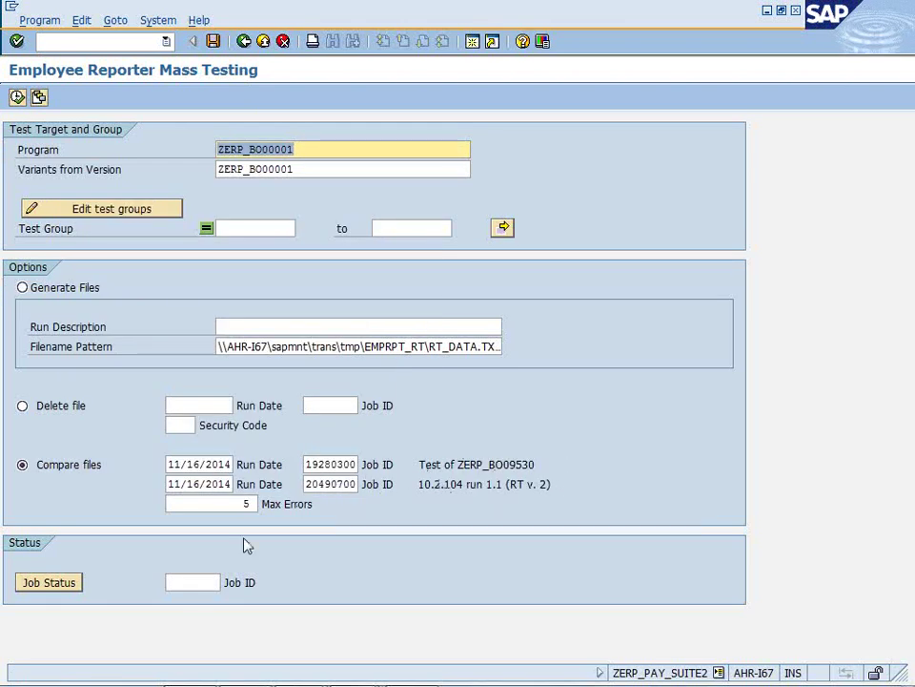
click(17, 96)
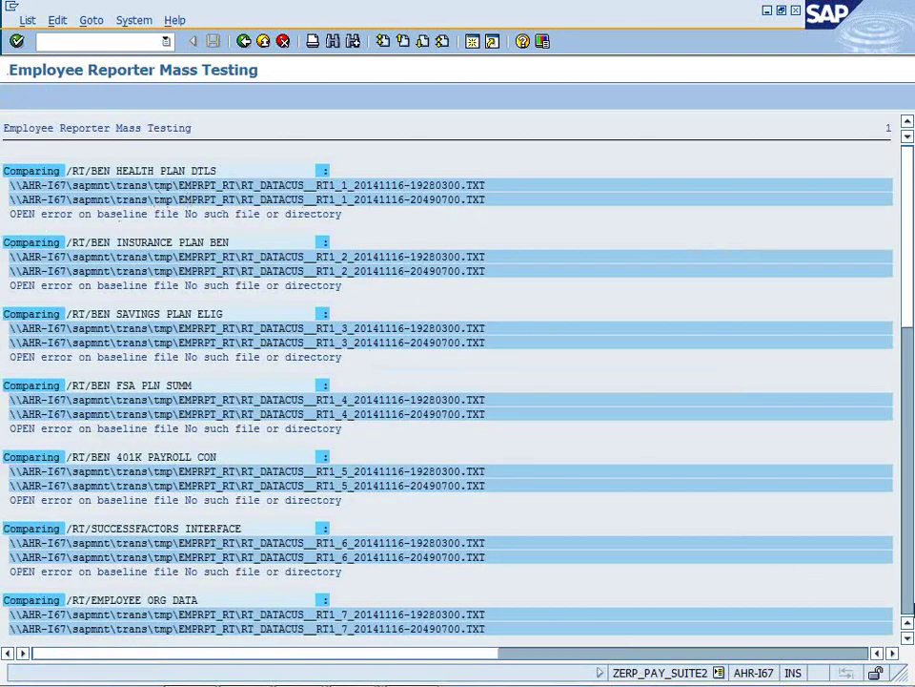
Review the file comparison down to the DEMO 7.6 mismatches and the summary, and return to the Payroll LaunchSuite screen
click(910, 606)
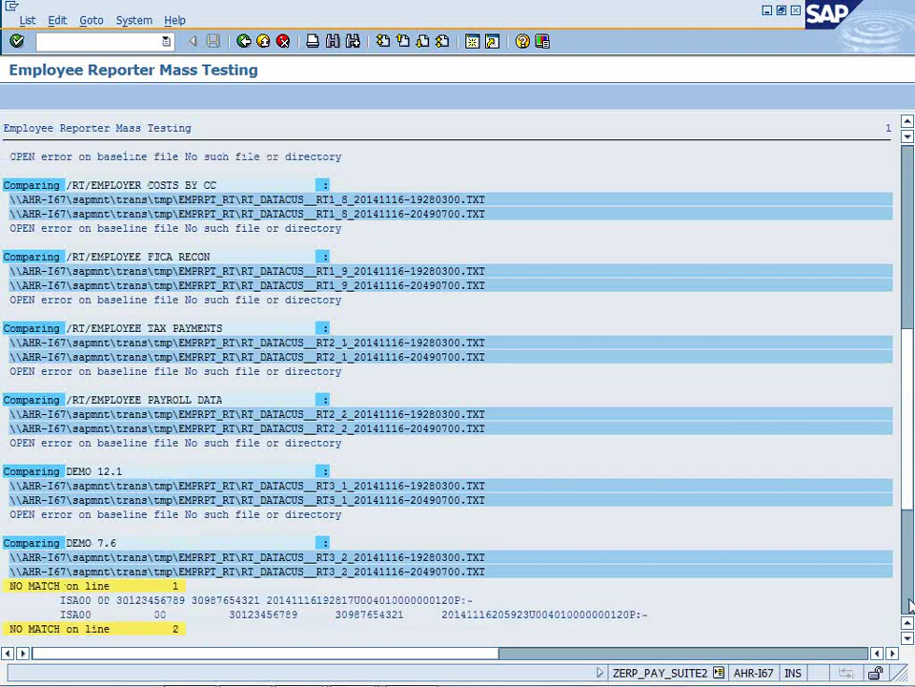
scroll(244, 459, down, 6)
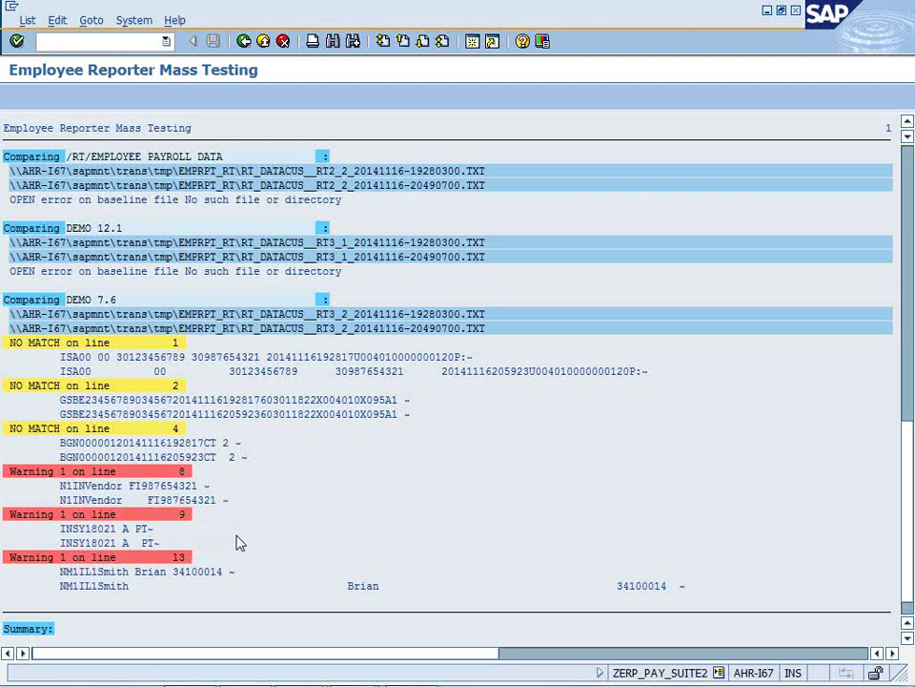
scroll(235, 539, down, 2)
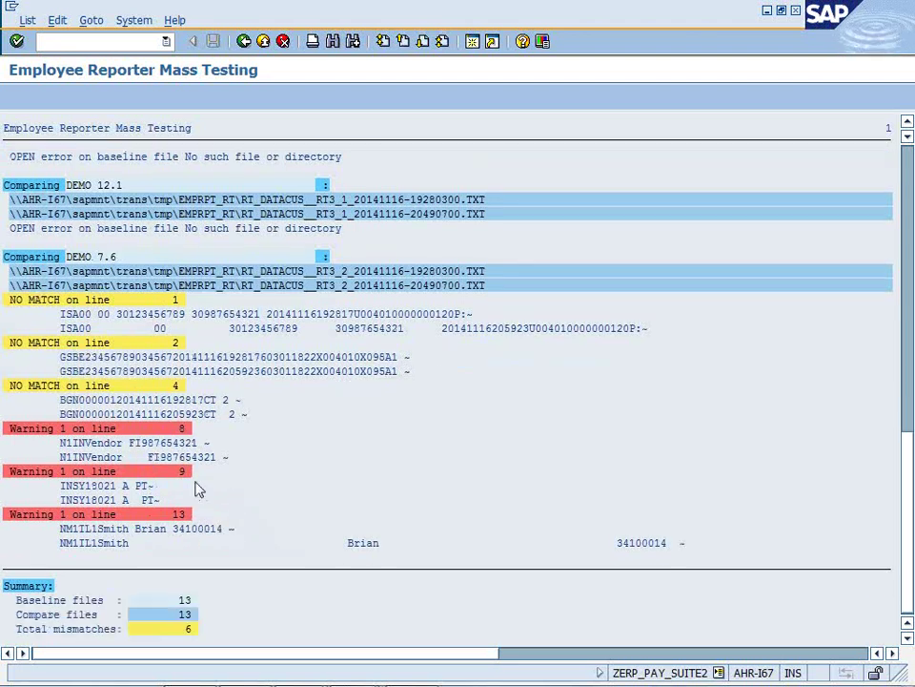
click(243, 43)
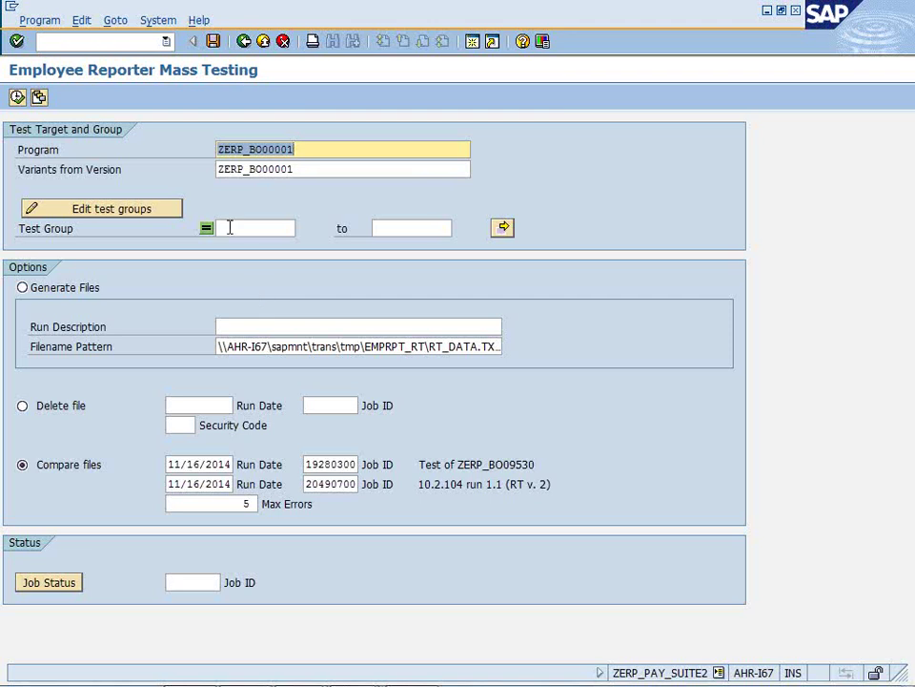
click(243, 41)
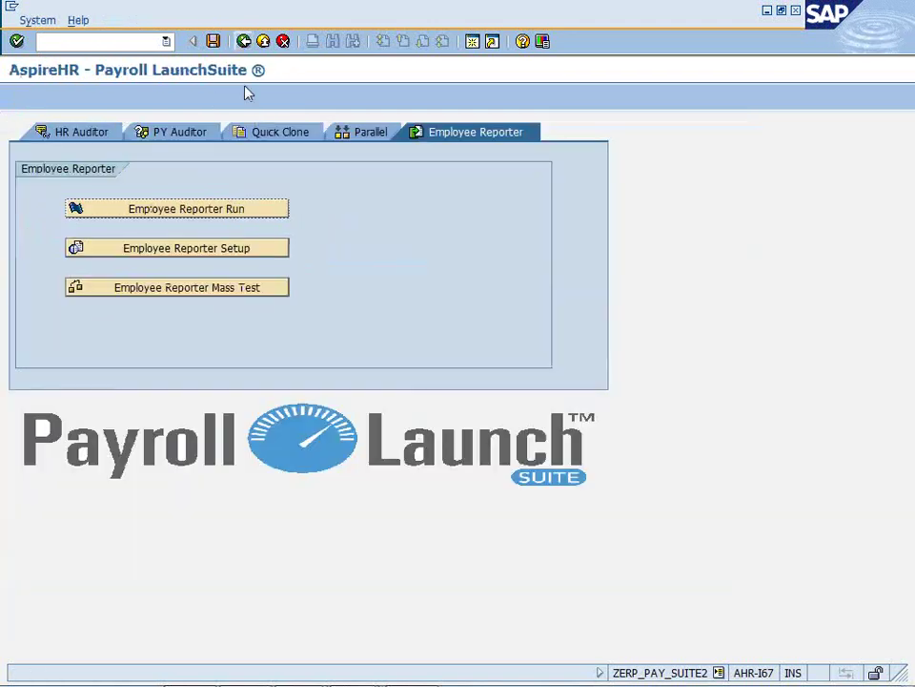
Switch to the PowerPoint slide show and advance to the agenda slide highlighting Questions
key(alt+Tab)
key(alt+Tab)
key(alt+Tab)
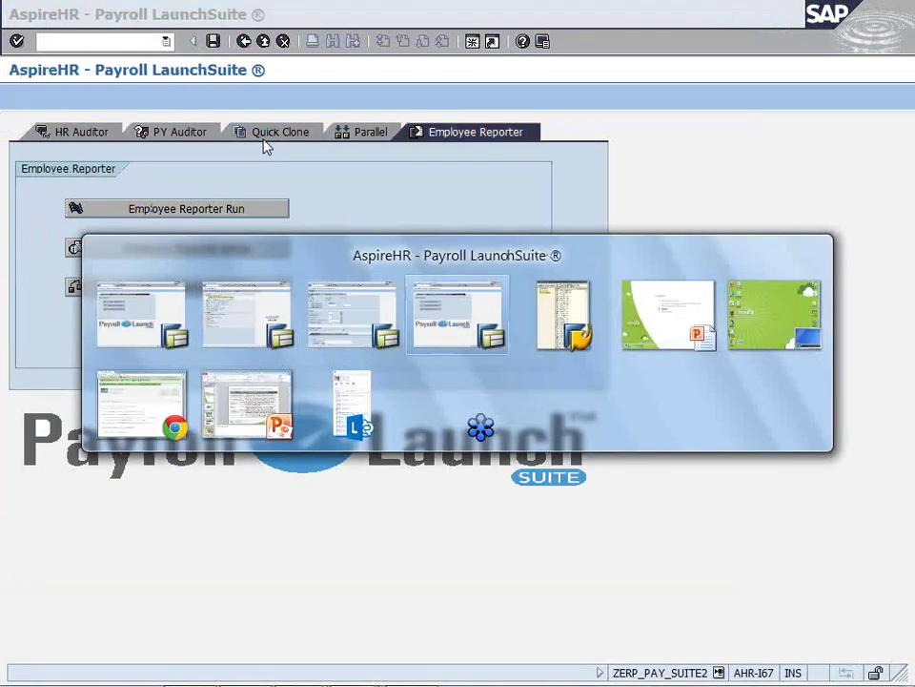
key(alt+Tab)
key(alt+Tab)
key(Right)
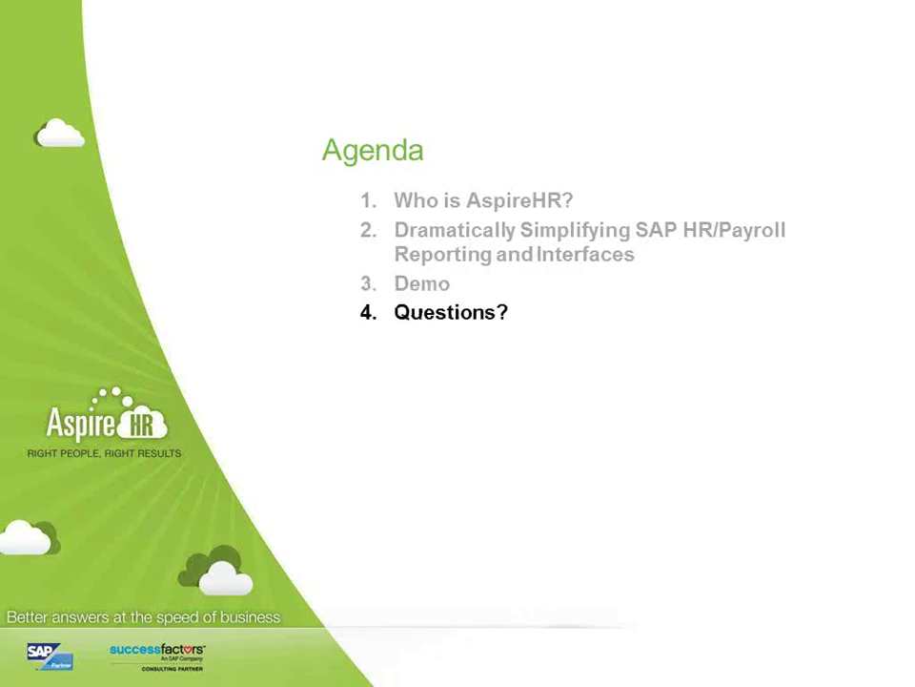